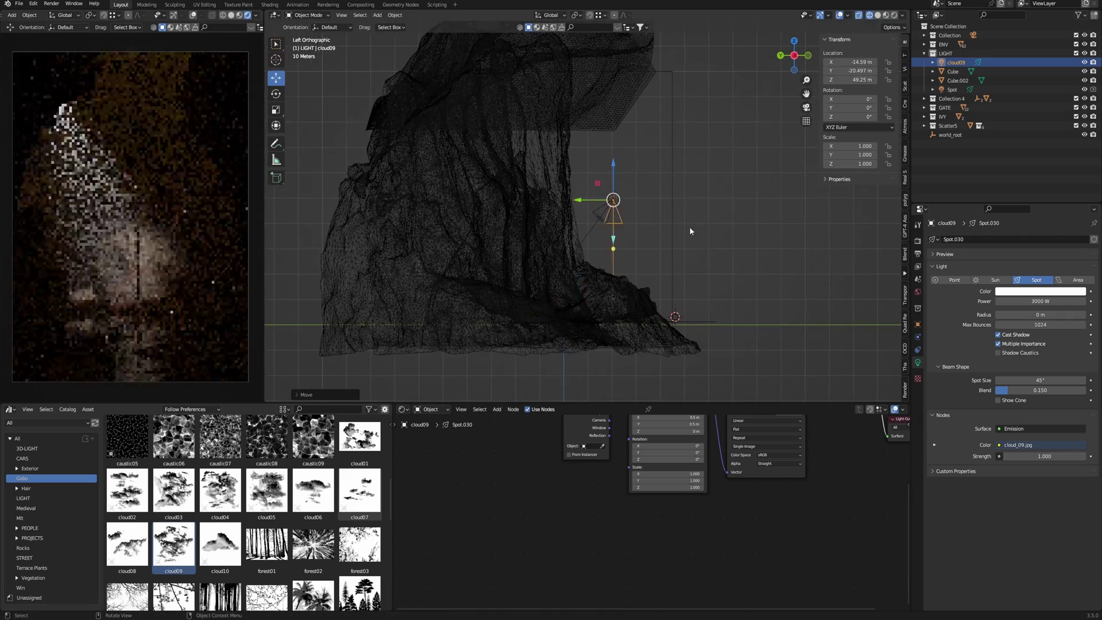
# Step: Reposition the cloud09 spot light from the top view and rotate it from the left view
pyautogui.press('KP_7')
pyautogui.scroll(9, 617, 288)
pyautogui.press('g')
pyautogui.click(578, 288)
pyautogui.press('ctrl+KP_3')
pyautogui.scroll(-4, 746, 236)
pyautogui.press('r')
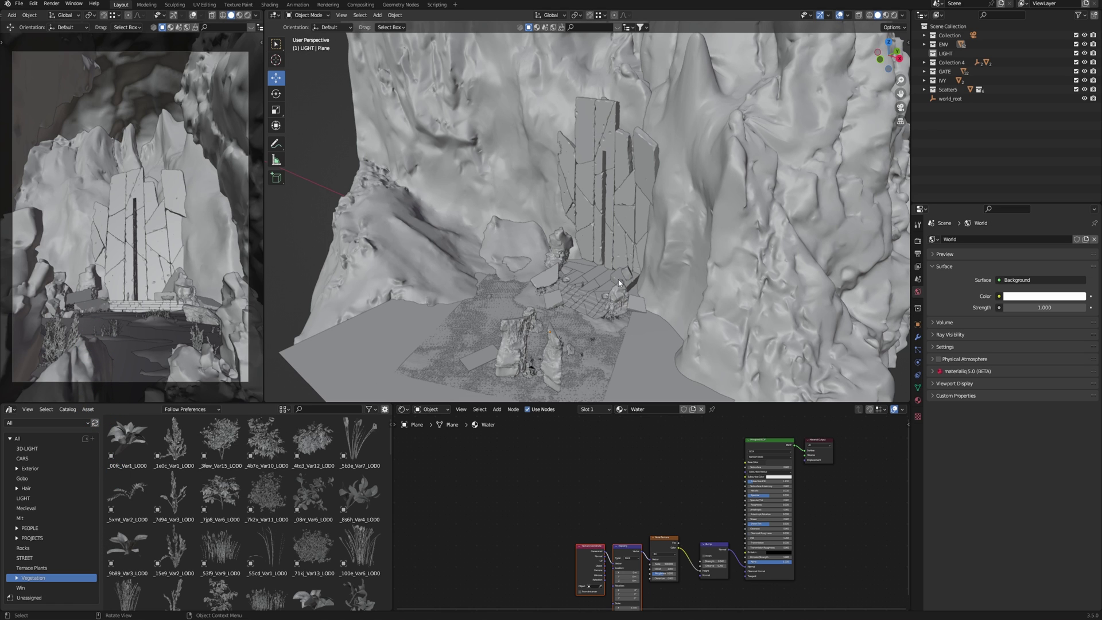
# Step: Add a cube at the 3D cursor beside the ground plane, working from the top view
pyautogui.scroll(3, 619, 281)
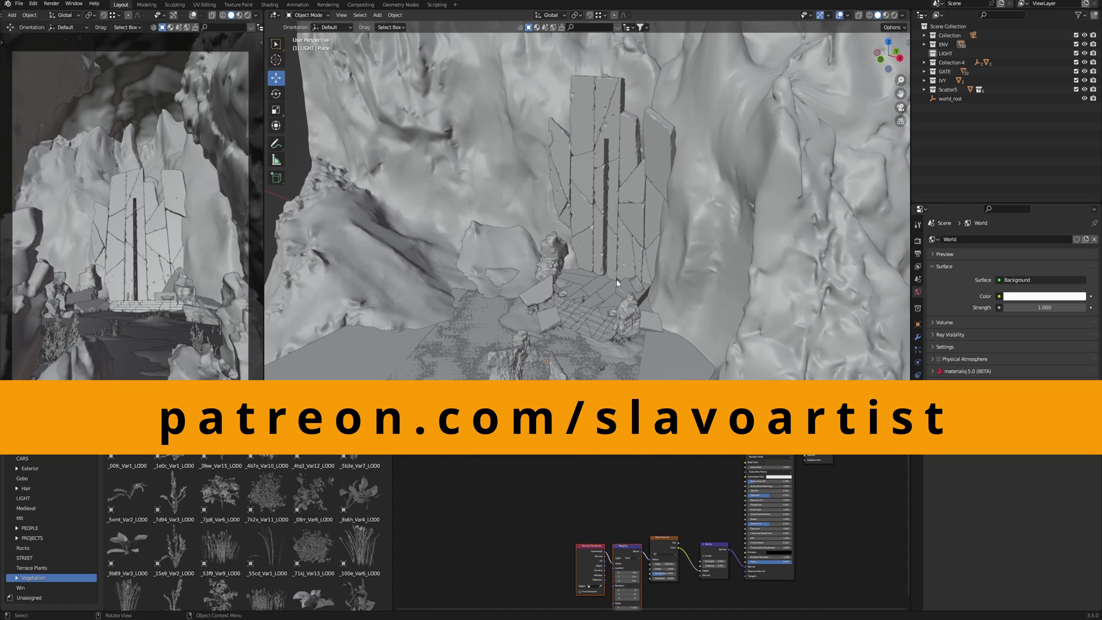
pyautogui.scroll(-3, 608, 252)
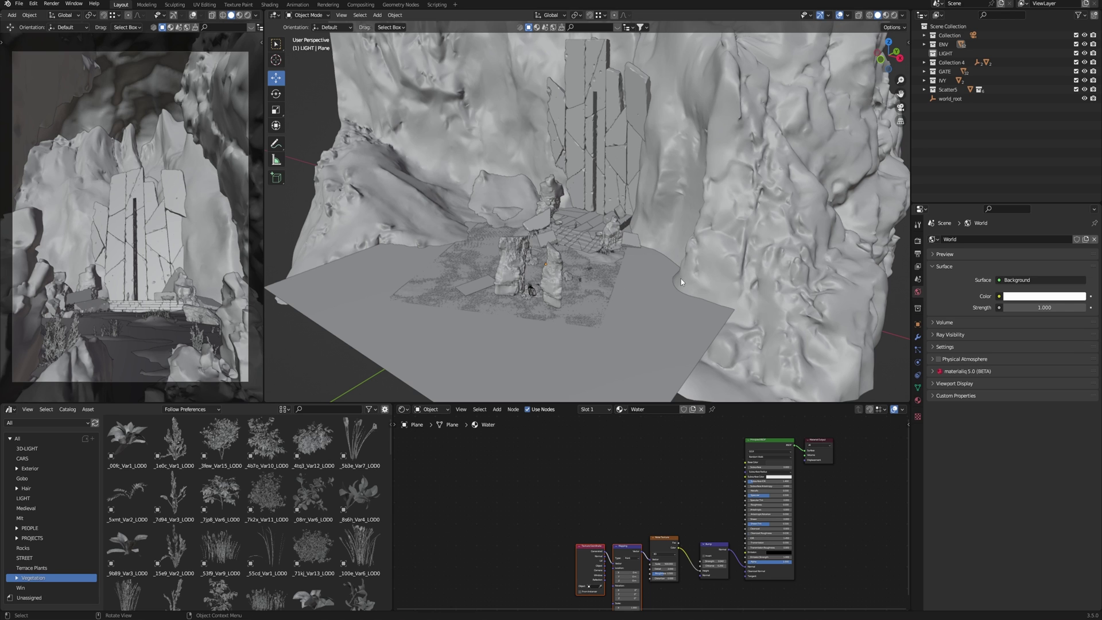
pyautogui.press('KP_7')
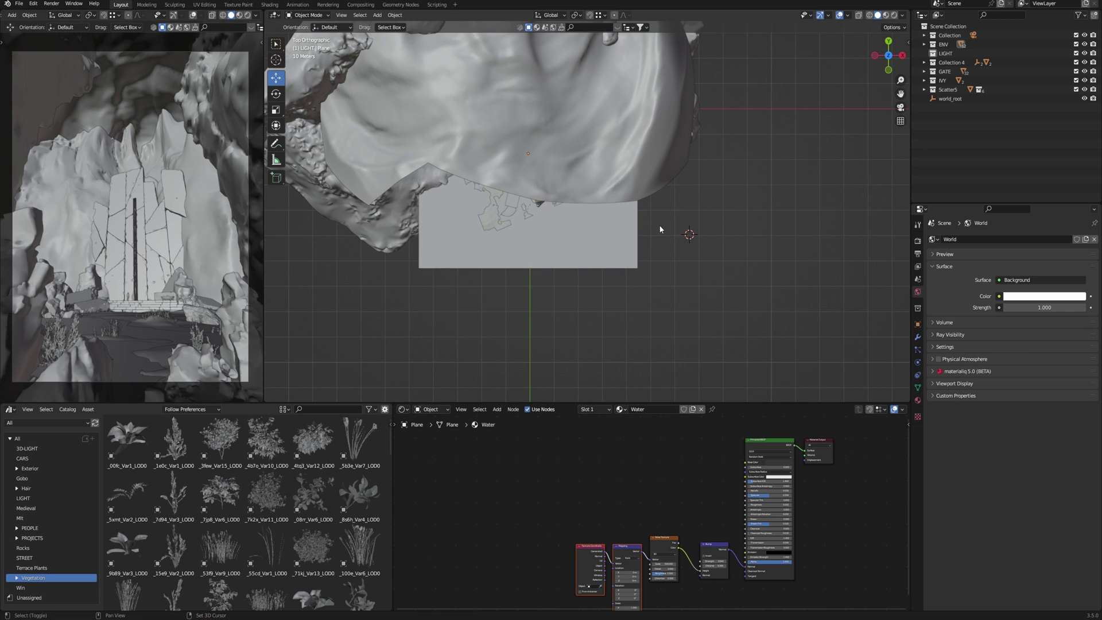
pyautogui.hotkey('shift', 'a')
pyautogui.moveTo(666, 222)
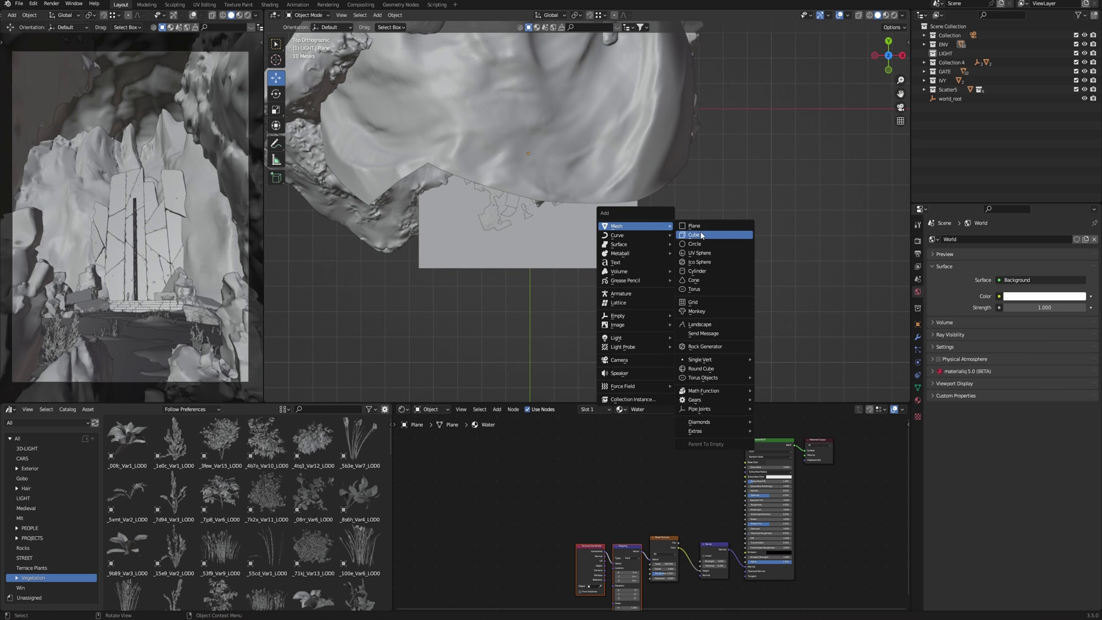
pyautogui.click(714, 232)
# Step: Give the cube a new material with roughness 1.000 and name it GRAY-Mlt
pyautogui.scroll(5, 697, 255)
pyautogui.click(670, 409)
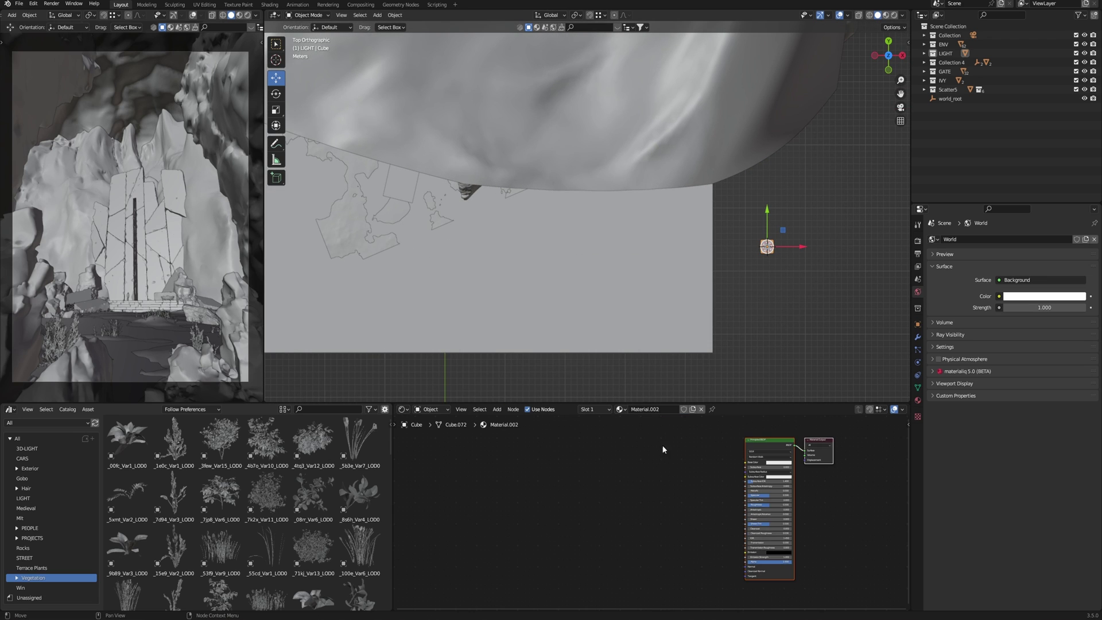
pyautogui.moveTo(757, 487); pyautogui.dragTo(689, 465, button='middle')
pyautogui.scroll(4, 688, 472)
pyautogui.moveTo(687, 488); pyautogui.dragTo(691, 452)
pyautogui.doubleClick(664, 409)
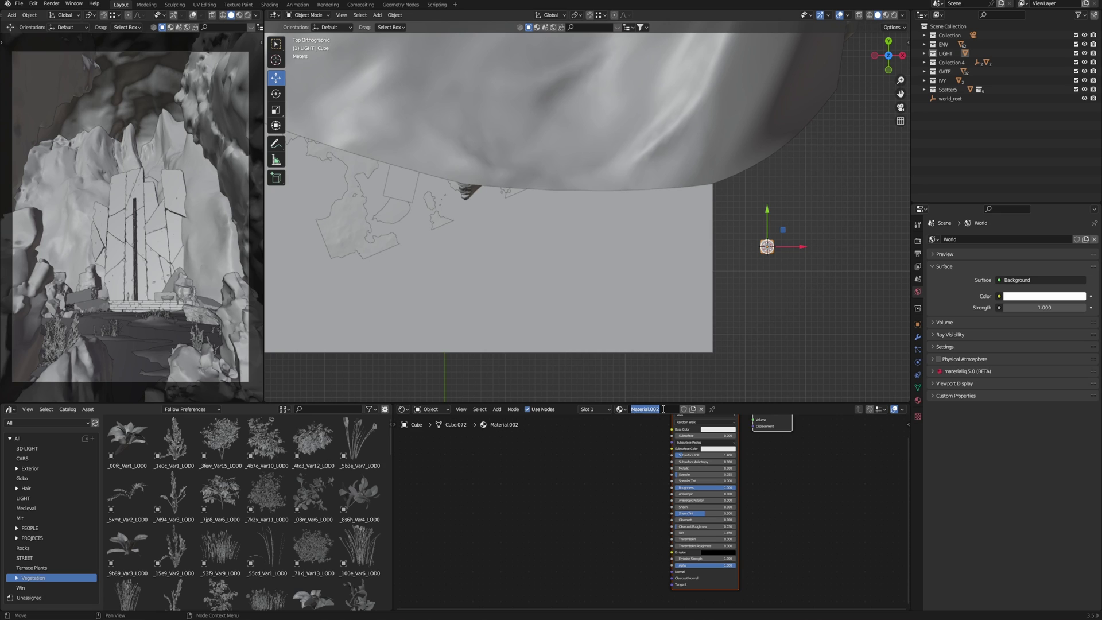
pyautogui.write('GRAY-Mlt')
pyautogui.press('Return')
# Step: Set GRAY-Mlt as the view layer's material override and show the camera viewport in rendered shading
pyautogui.click(917, 267)
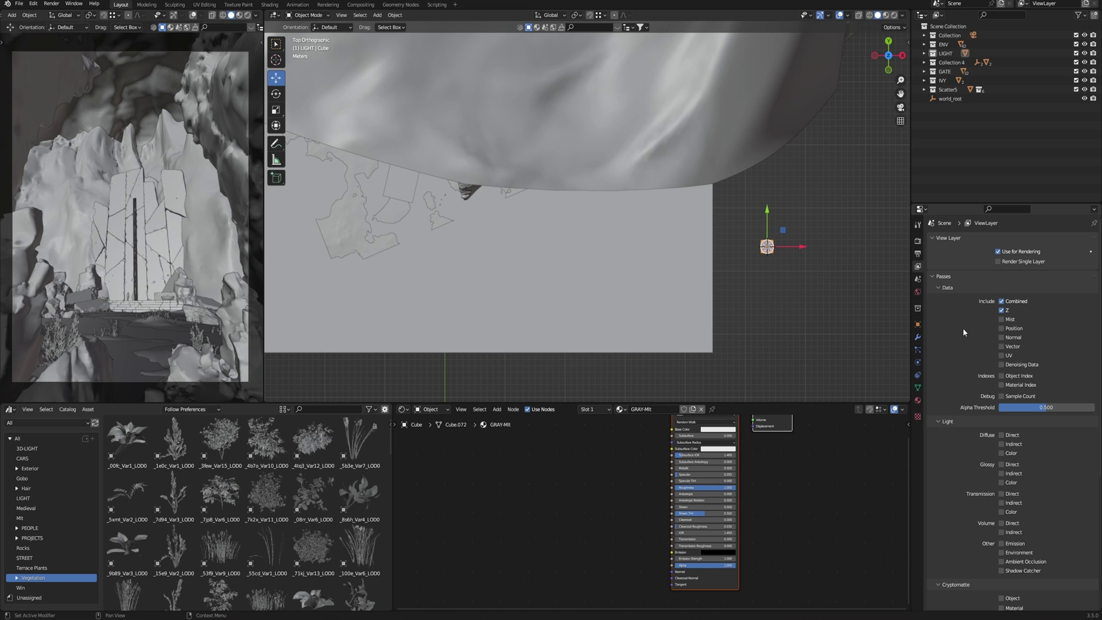
pyautogui.scroll(-6, 963, 328)
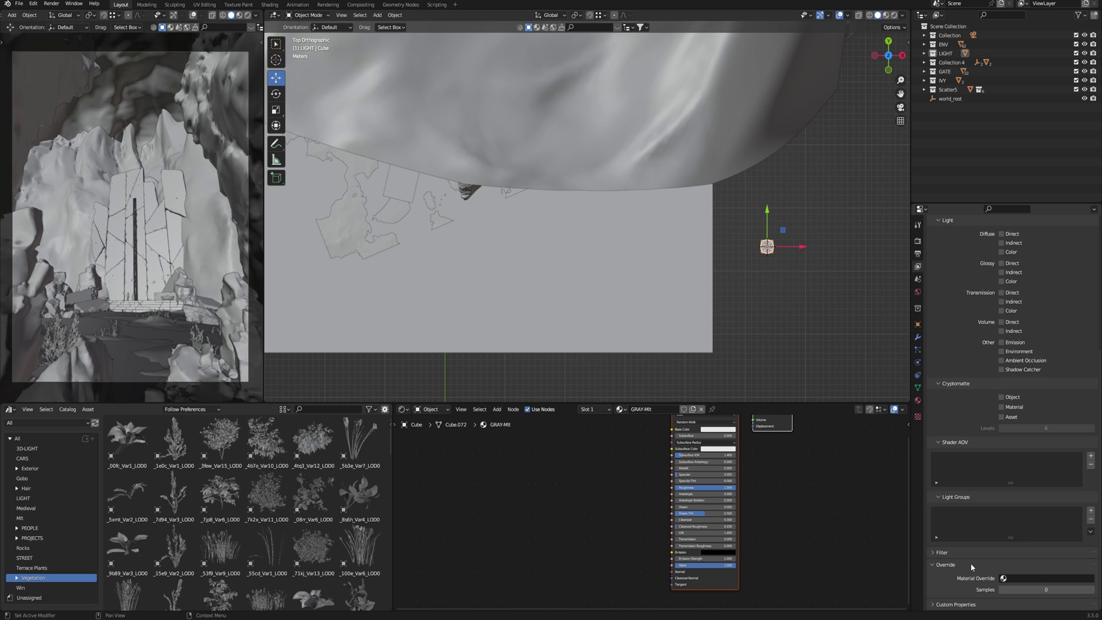
pyautogui.click(1052, 577)
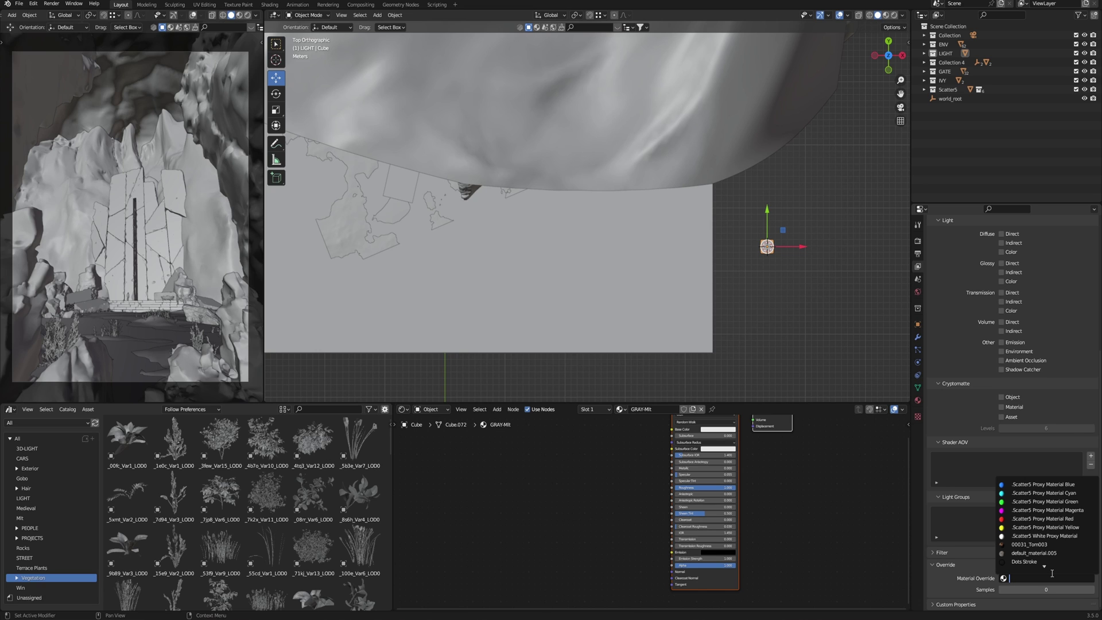
pyautogui.write('Gray')
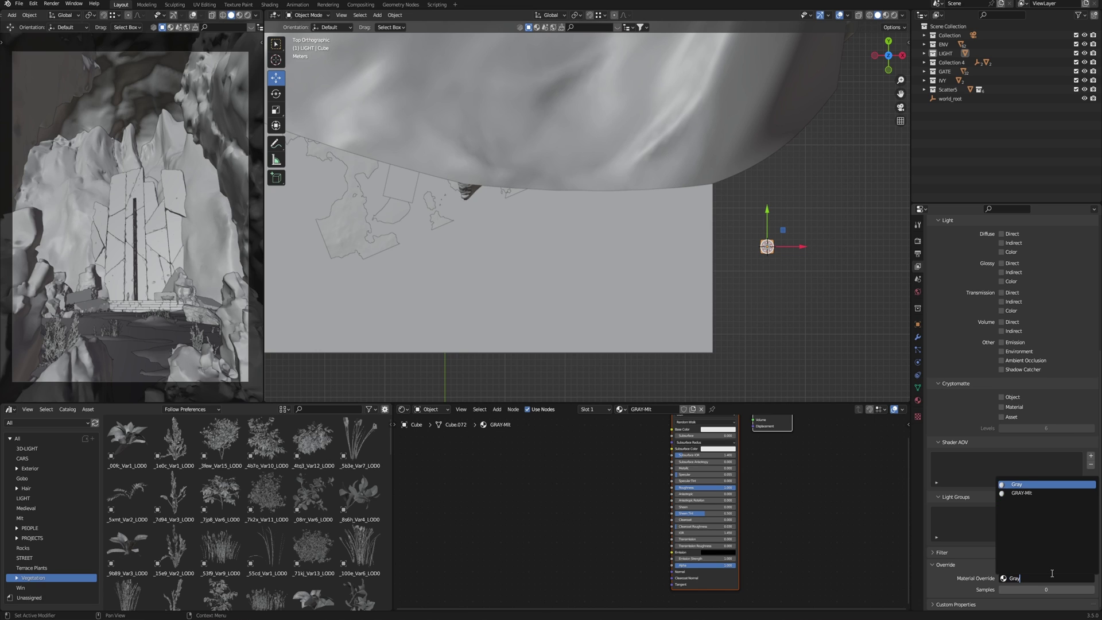
pyautogui.press('Down')
pyautogui.press('Return')
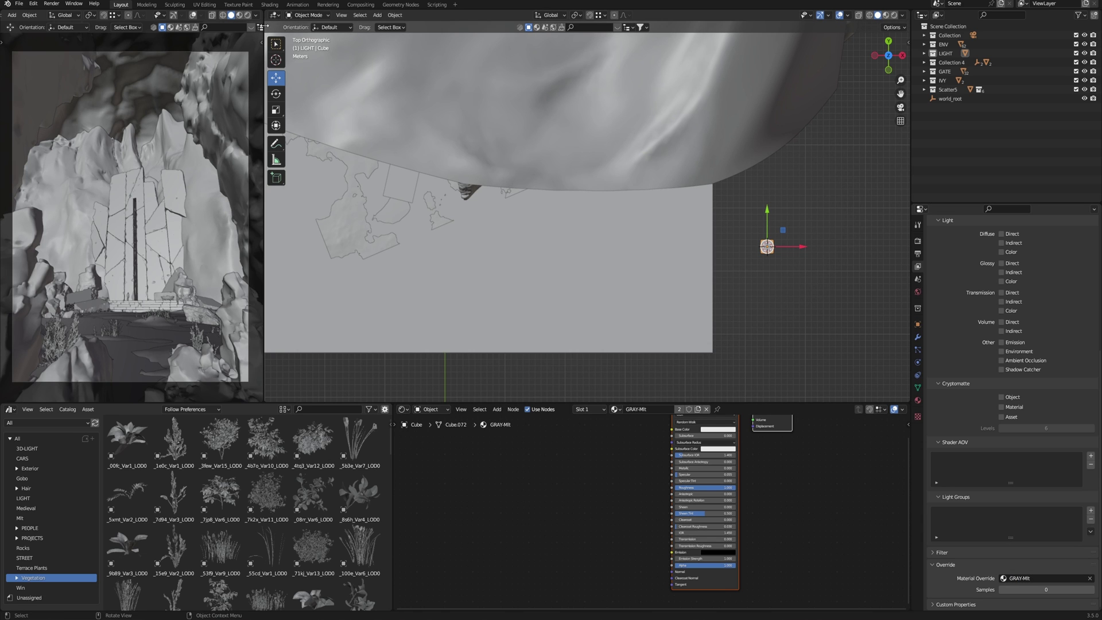
pyautogui.click(247, 15)
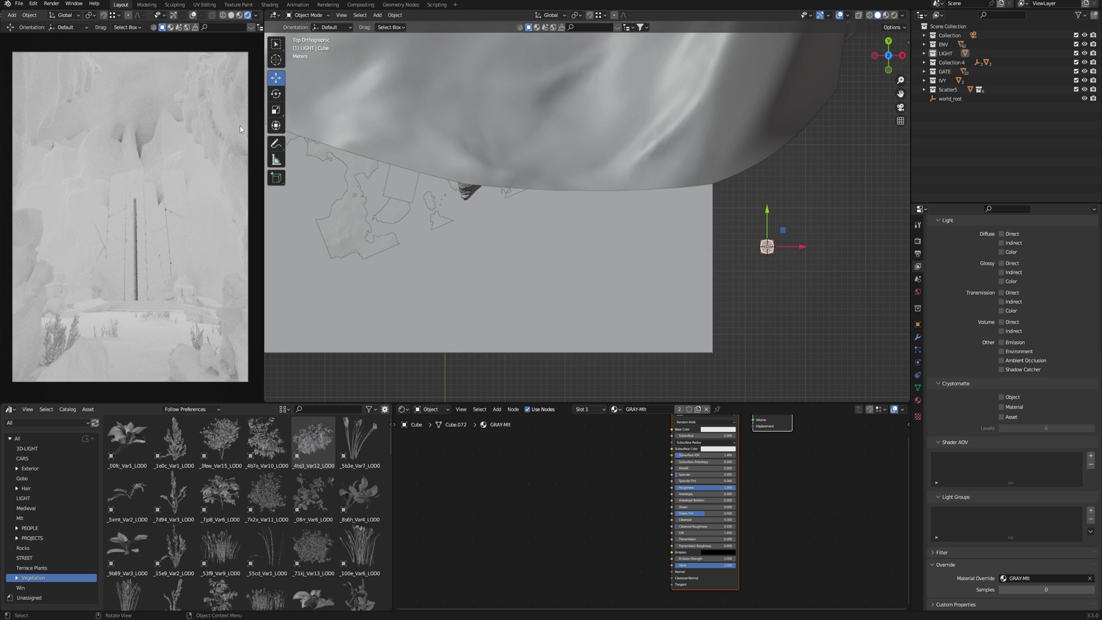
# Step: Try orange and pale yellow-green tints for the world background color, and darken it to black
pyautogui.click(917, 291)
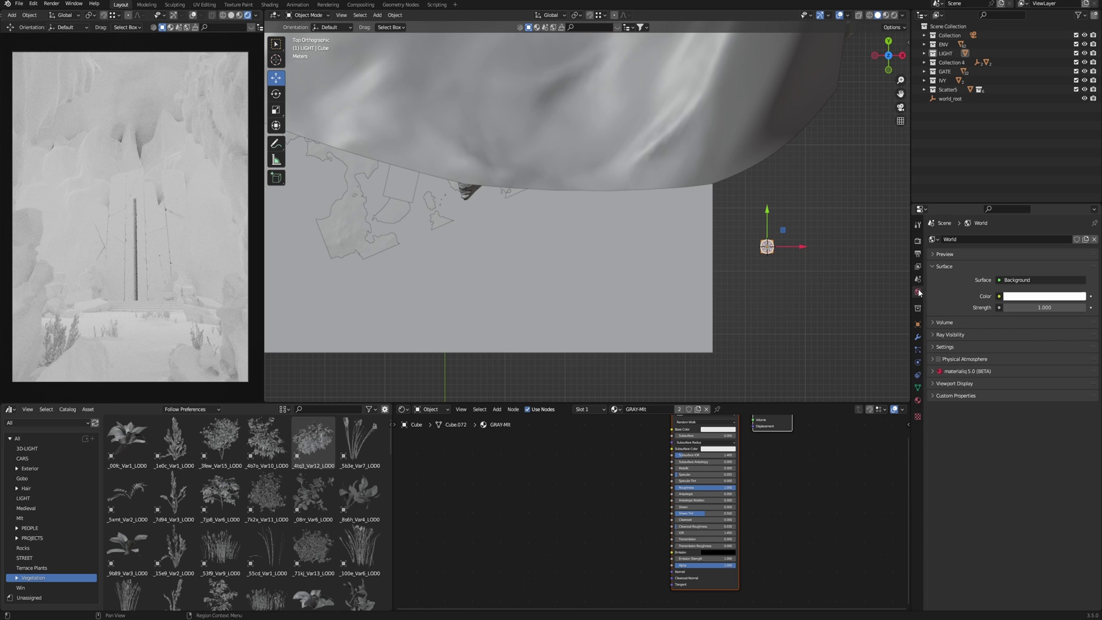
pyautogui.click(1035, 304)
pyautogui.click(1034, 208)
pyautogui.moveTo(1034, 208); pyautogui.dragTo(1031, 220)
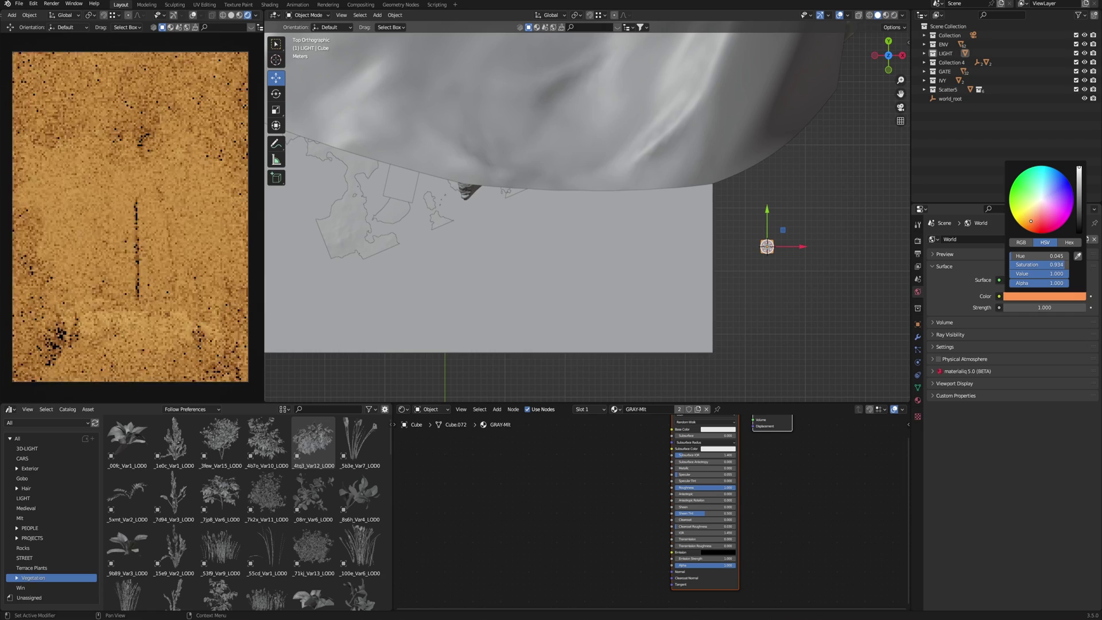
pyautogui.moveTo(1032, 220); pyautogui.dragTo(1034, 201)
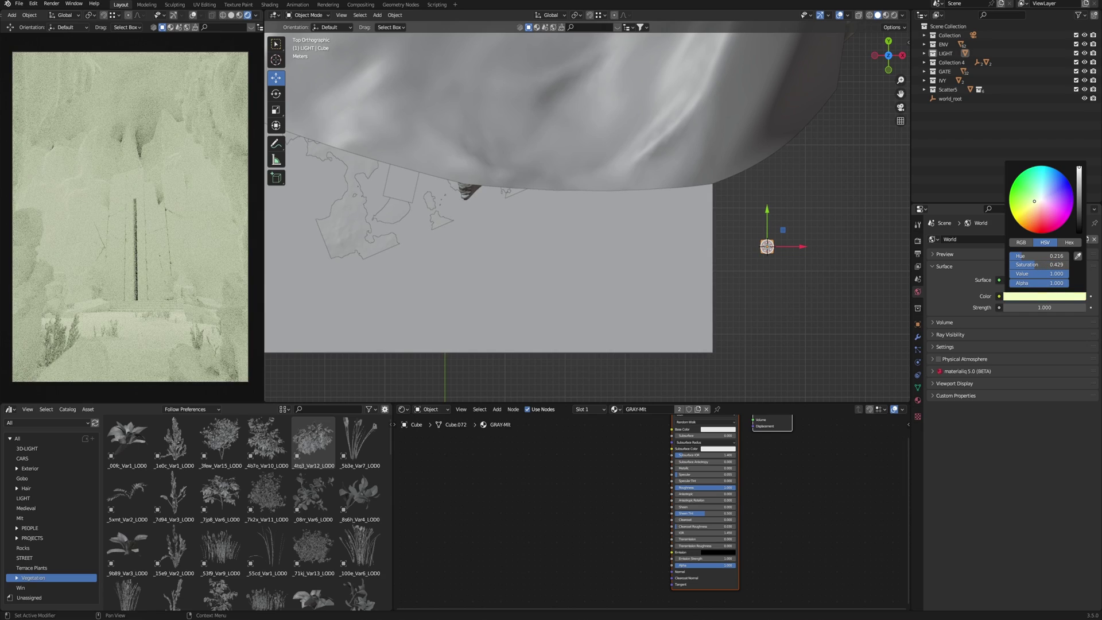
pyautogui.moveTo(1034, 200); pyautogui.dragTo(1034, 201)
pyautogui.moveTo(1035, 202)
pyautogui.mouseDown()
pyautogui.moveTo(1031, 218)
pyautogui.moveTo(1078, 231)
pyautogui.moveTo(1079, 216)
pyautogui.mouseUp()
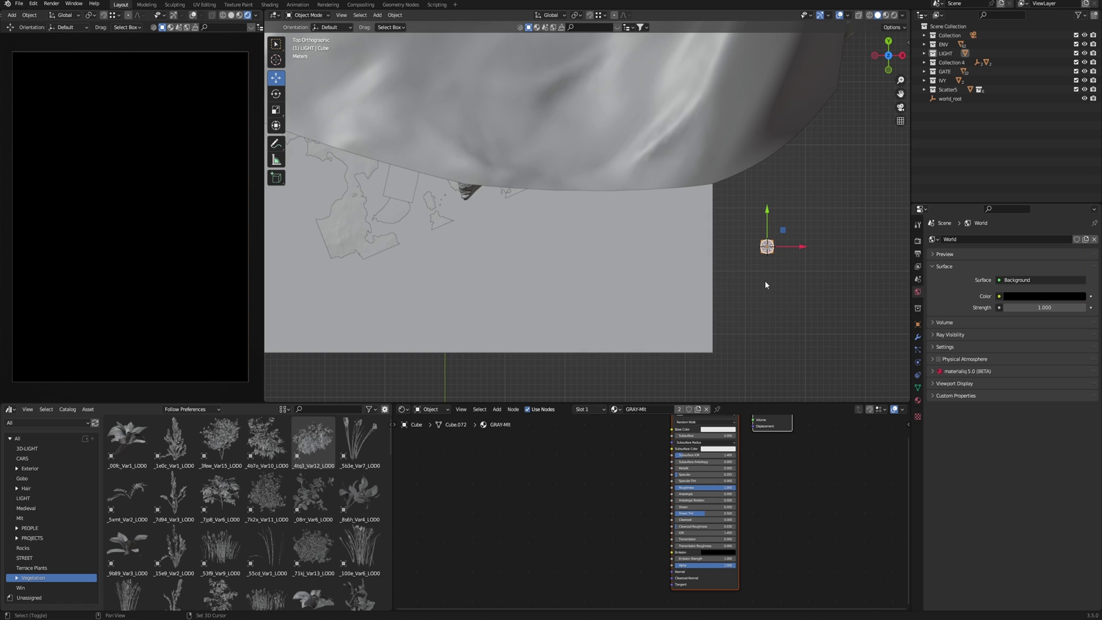
# Step: Add a spot light, move it in front of the gate and raise it above the stone steps
pyautogui.hotkey('shift', 'a')
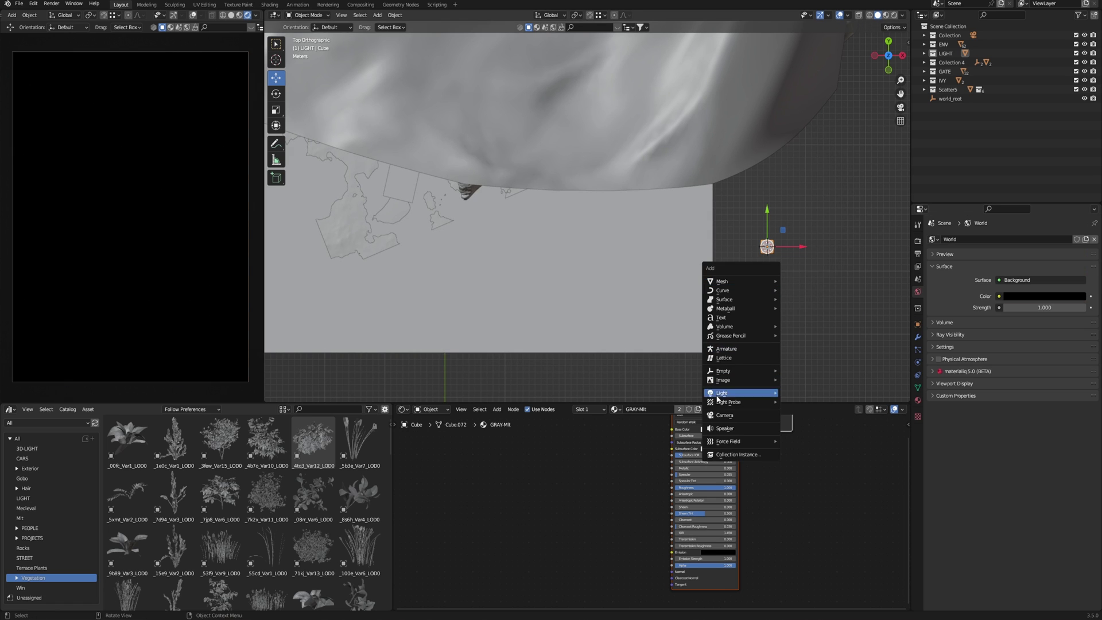
pyautogui.moveTo(727, 395)
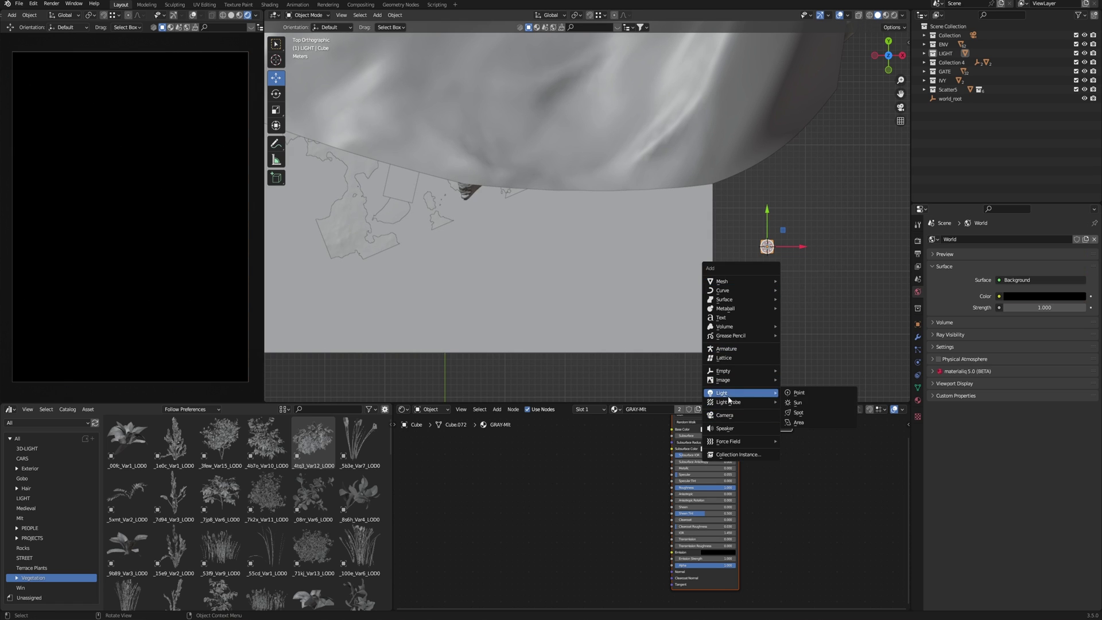
pyautogui.click(810, 412)
pyautogui.press('g')
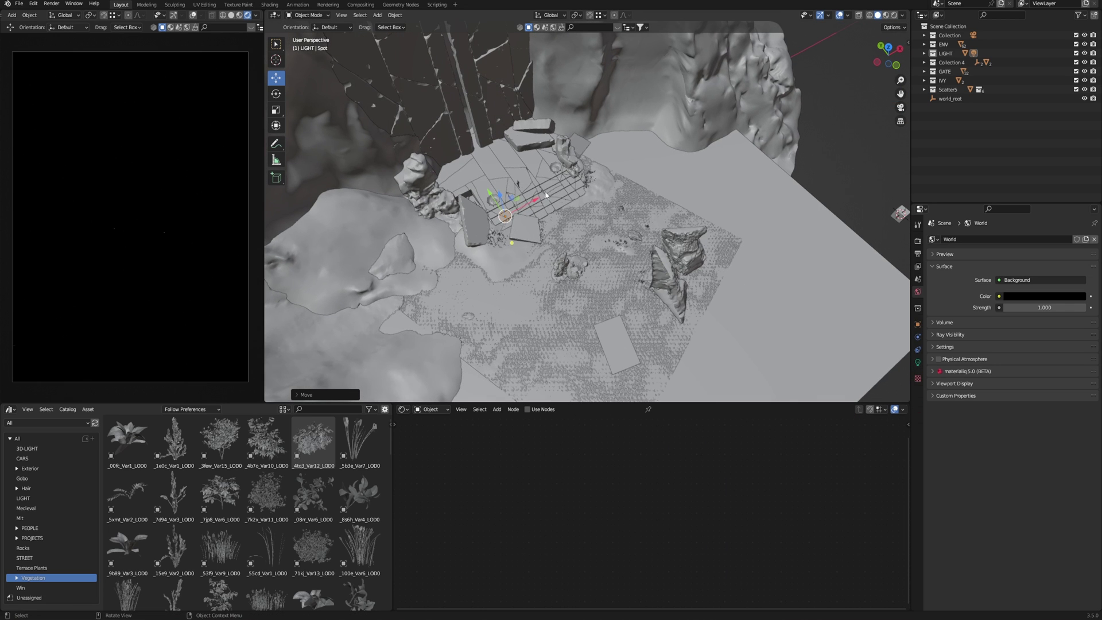
pyautogui.moveTo(500, 201); pyautogui.dragTo(484, 124)
pyautogui.click(484, 125)
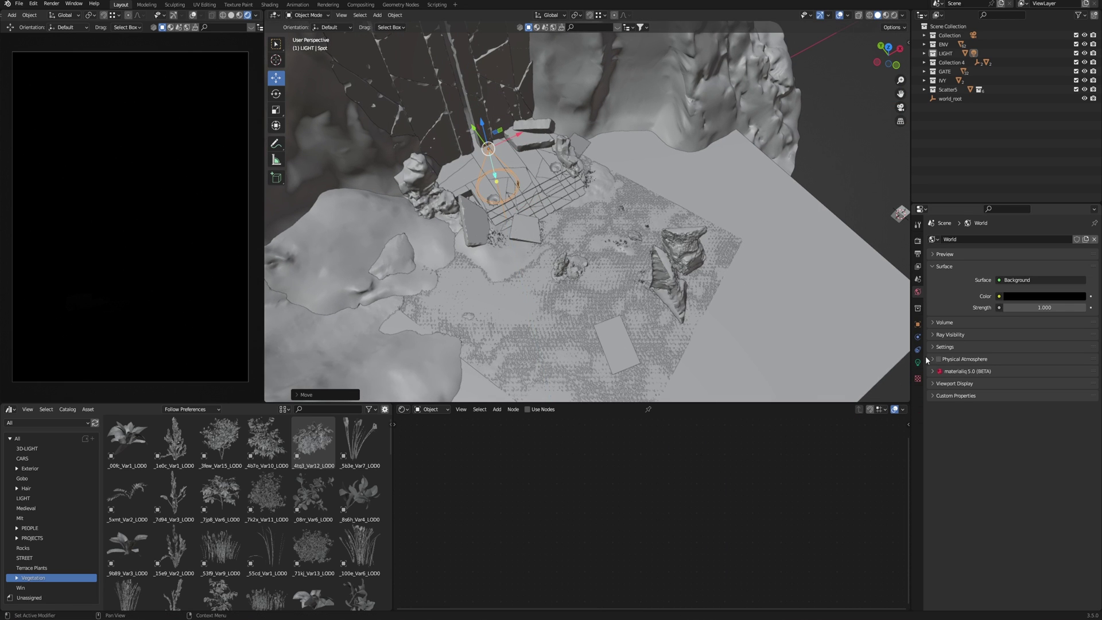
# Step: Set the world background to a very dark brown with hue 0.064, saturation about 0.88 and value 0.042
pyautogui.click(1045, 296)
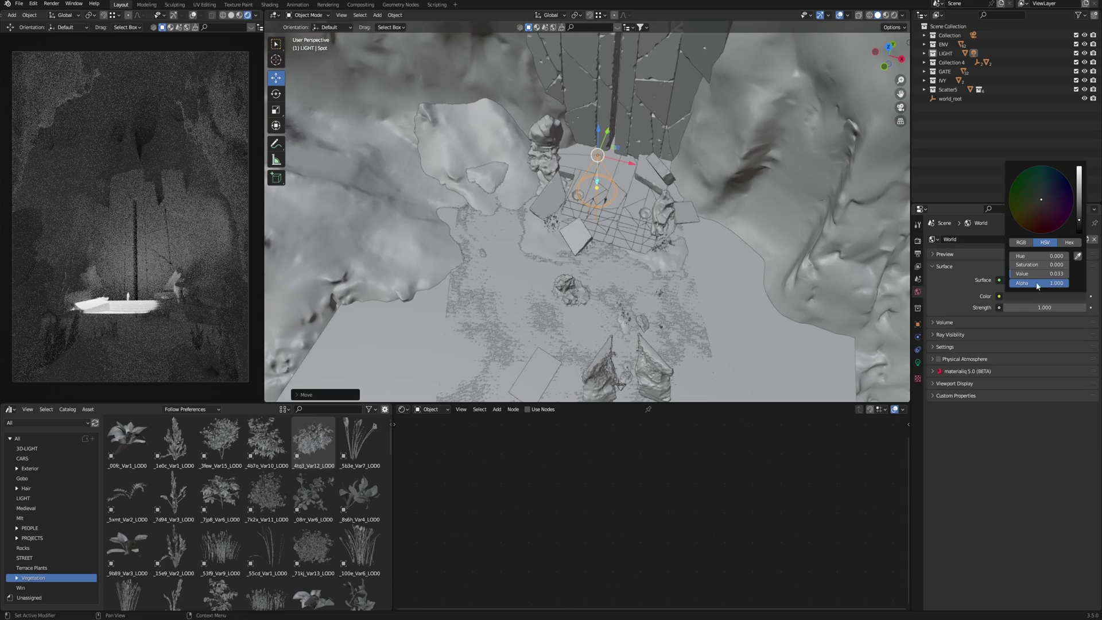
pyautogui.moveTo(1043, 202); pyautogui.dragTo(1079, 184)
pyautogui.scroll(-5, 1048, 208)
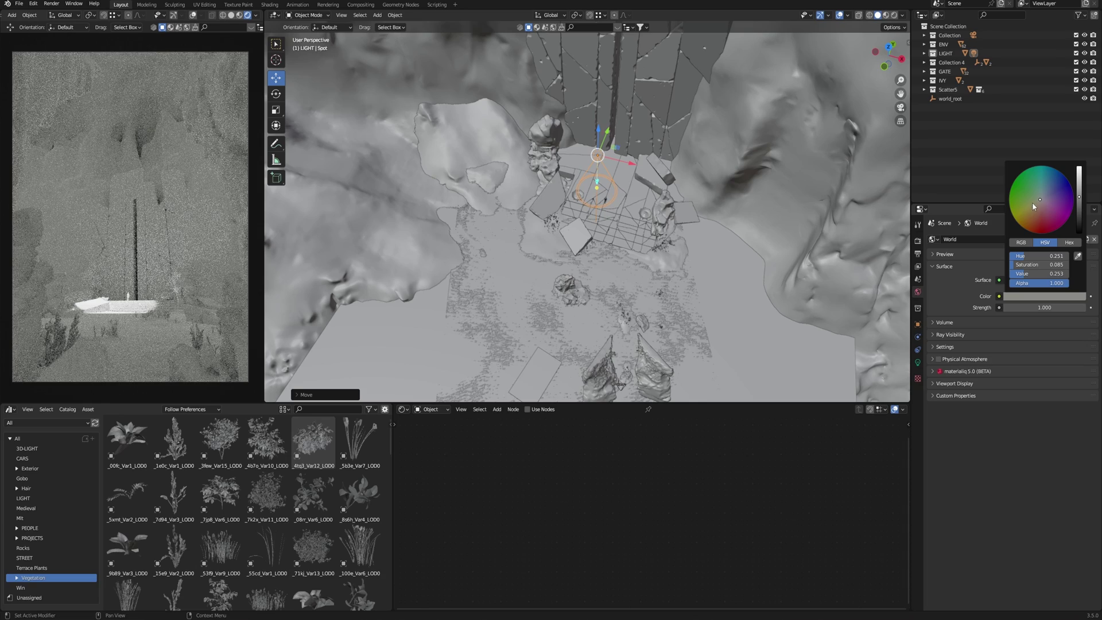
pyautogui.moveTo(1034, 204); pyautogui.dragTo(1031, 217)
pyautogui.scroll(-2, 1031, 218)
pyautogui.scroll(-2, 1031, 217)
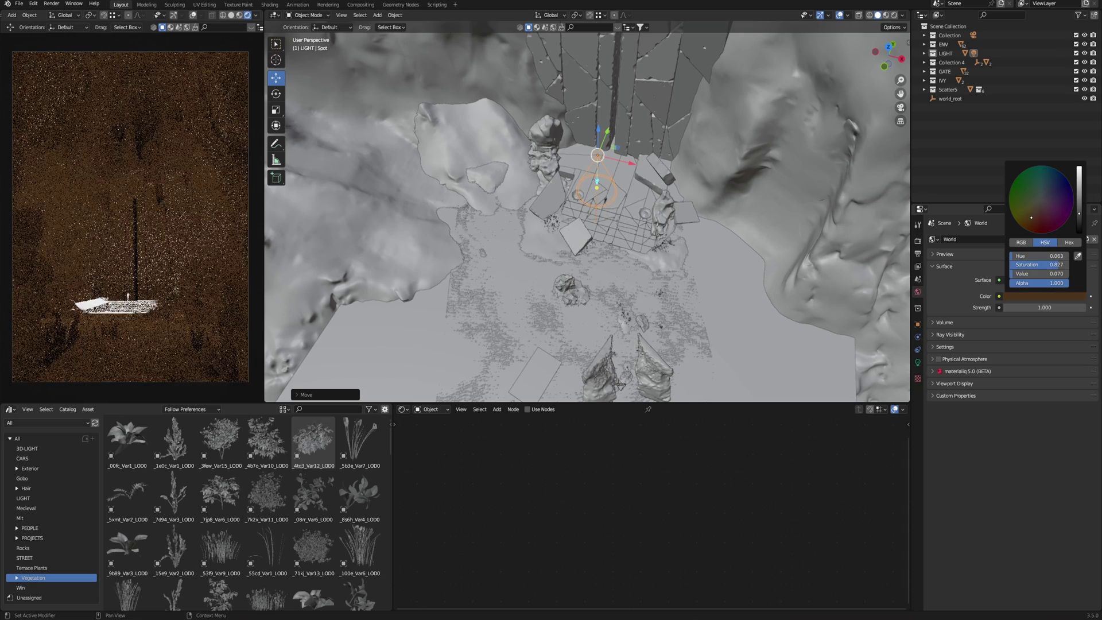
pyautogui.click(1033, 218)
pyautogui.scroll(-2, 1031, 218)
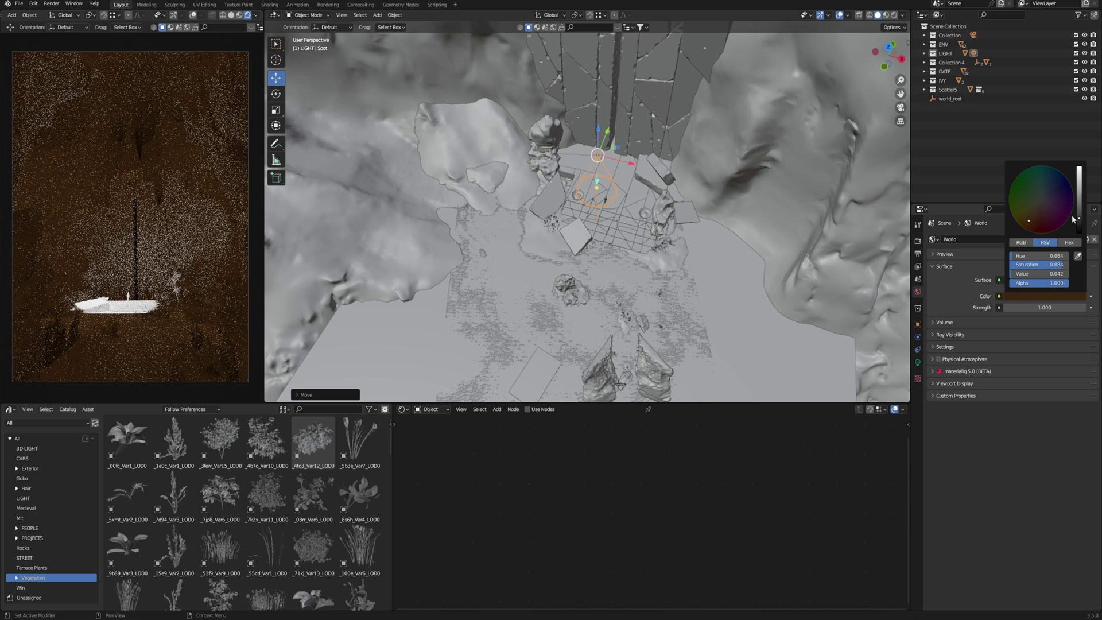
pyautogui.scroll(-5, 773, 228)
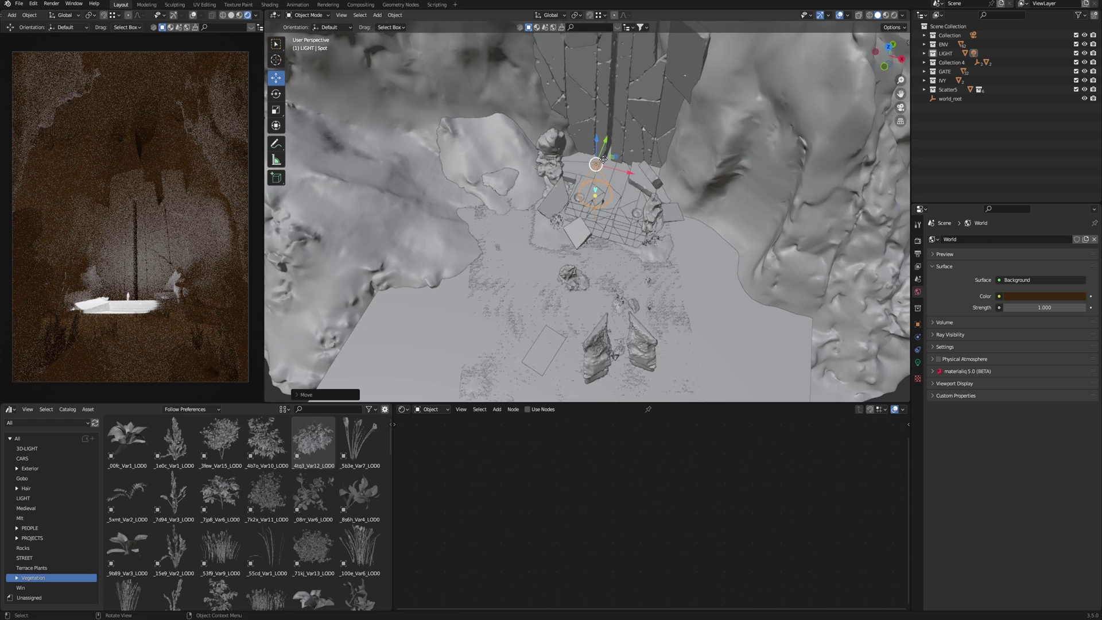
# Step: Raise the spot light slightly along the vertical axis above the steps in front of the gate
pyautogui.moveTo(606, 172); pyautogui.dragTo(635, 177, button='middle')
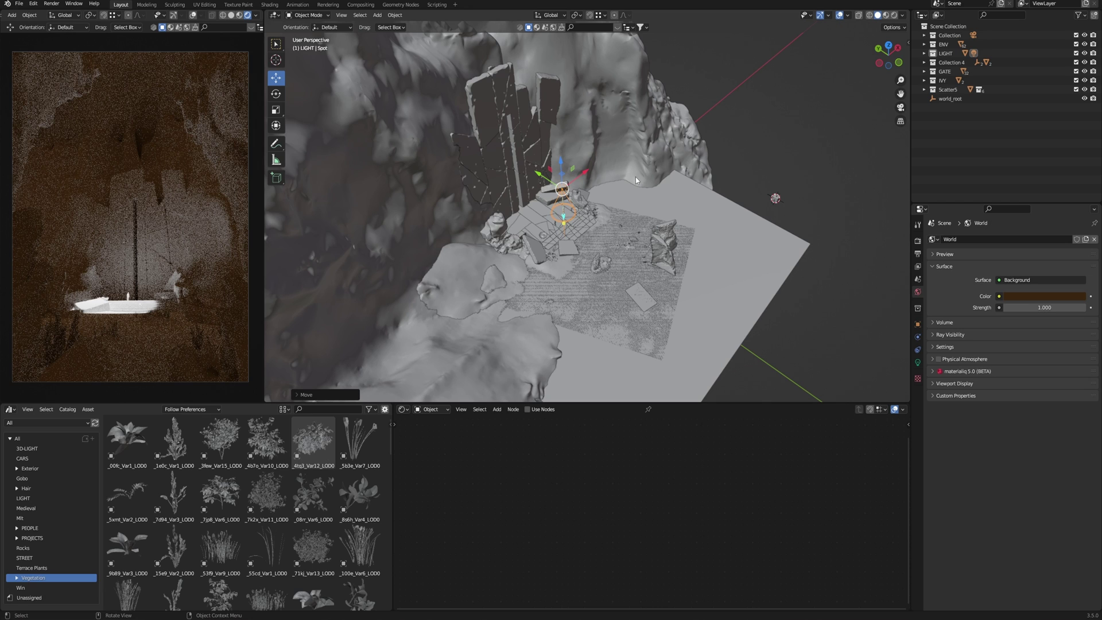
pyautogui.moveTo(600, 160); pyautogui.dragTo(566, 173, button='middle')
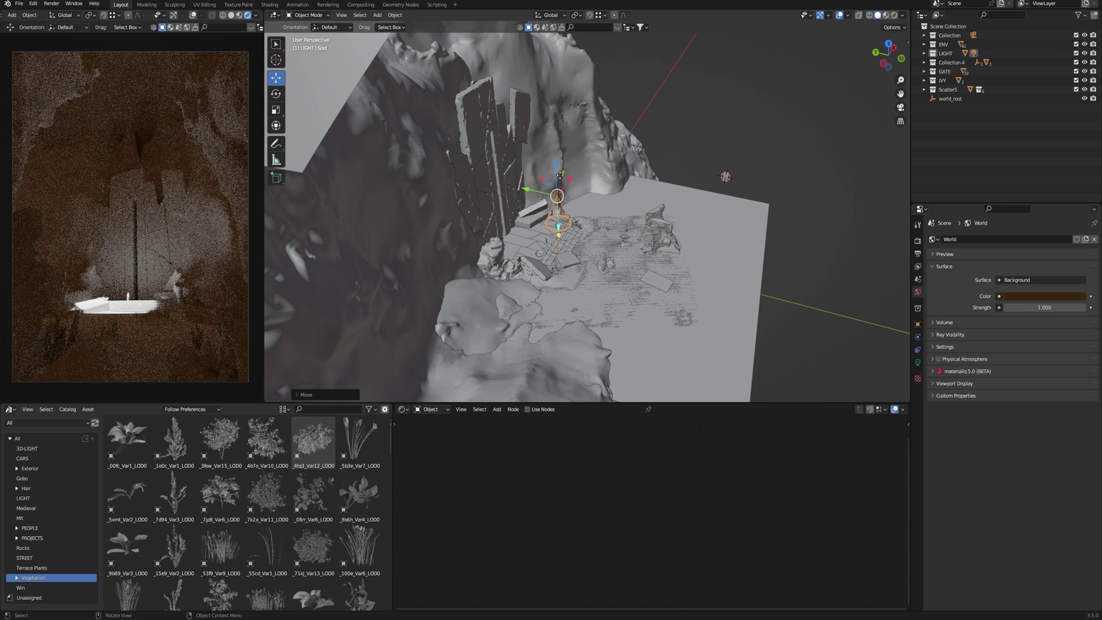
pyautogui.moveTo(560, 175); pyautogui.dragTo(555, 158)
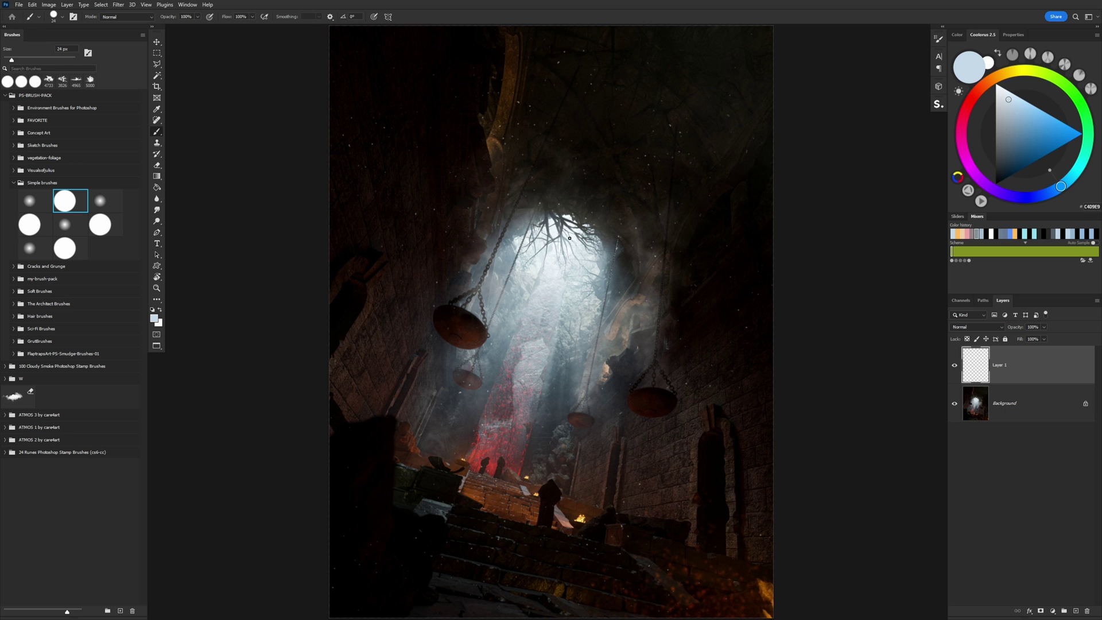
# Step: Switch to Photoshop and paint pale blue strokes and a downward arrow along the light beam on Layer 1
pyautogui.moveTo(554, 223)
pyautogui.mouseDown()
pyautogui.moveTo(508, 287)
pyautogui.moveTo(446, 431)
pyautogui.mouseUp()
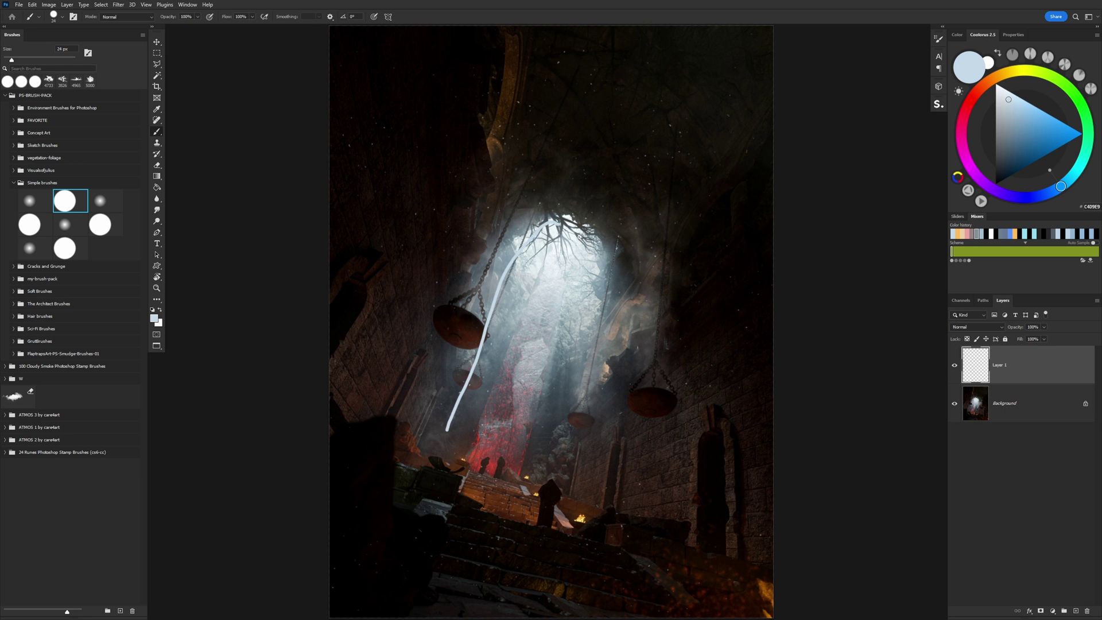
pyautogui.moveTo(584, 238)
pyautogui.mouseDown()
pyautogui.moveTo(573, 457)
pyautogui.moveTo(523, 321)
pyautogui.moveTo(511, 436)
pyautogui.mouseUp()
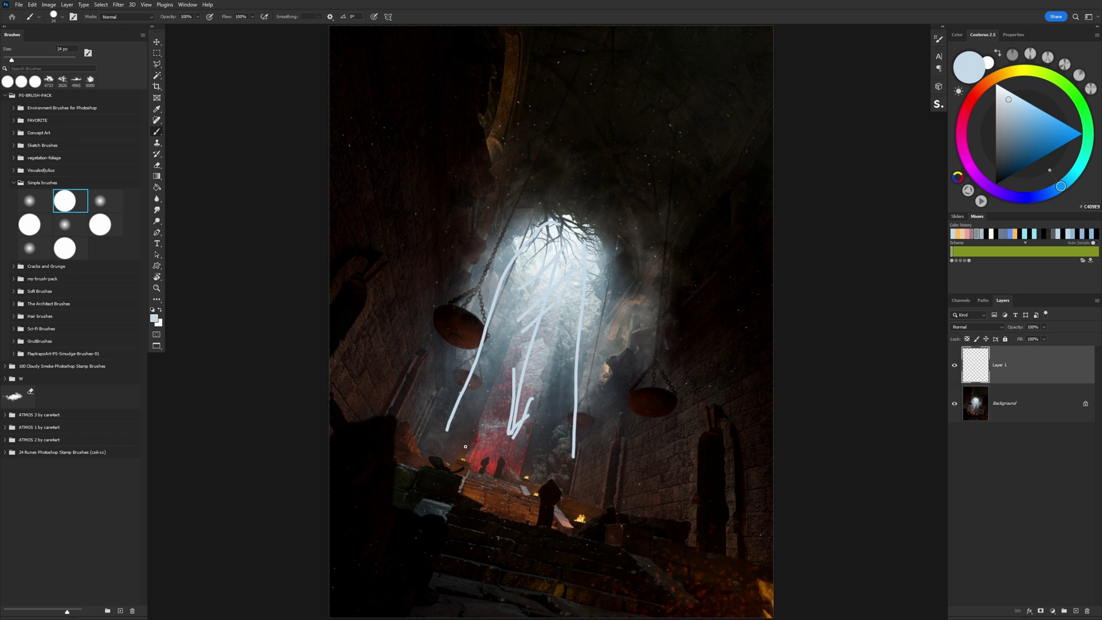
# Step: Outline the dark left and right walls in mid-grey and draw grey arrows from the opening toward both
pyautogui.click(977, 234)
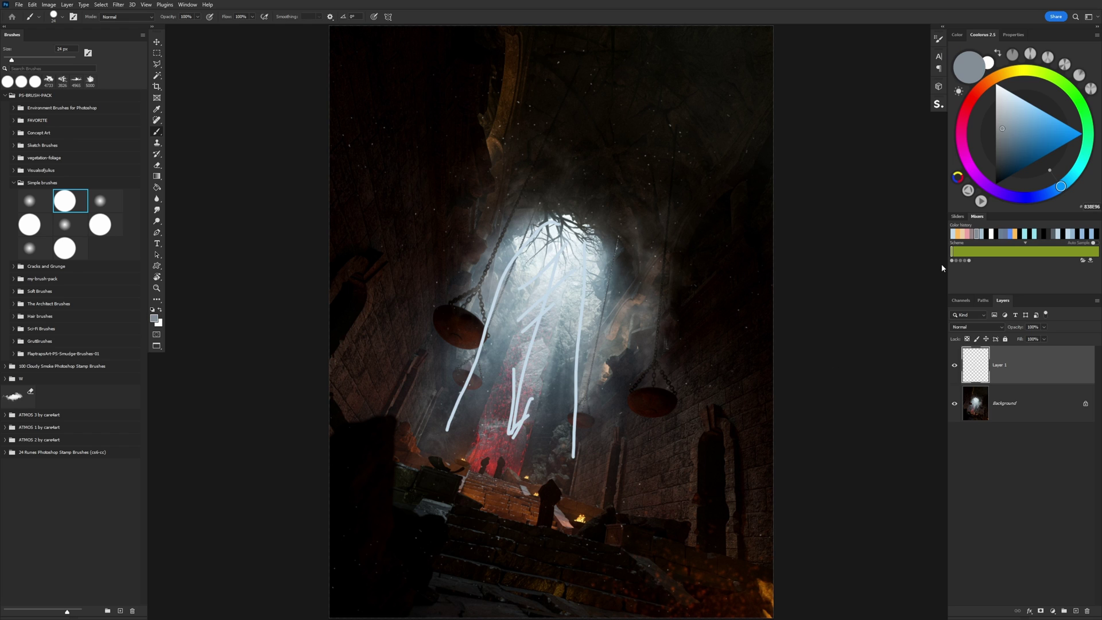
pyautogui.click(996, 144)
pyautogui.moveTo(707, 363)
pyautogui.mouseDown()
pyautogui.moveTo(631, 442)
pyautogui.moveTo(800, 541)
pyautogui.moveTo(707, 362)
pyautogui.mouseUp()
pyautogui.moveTo(488, 148)
pyautogui.mouseDown()
pyautogui.moveTo(651, 382)
pyautogui.moveTo(674, 434)
pyautogui.mouseUp()
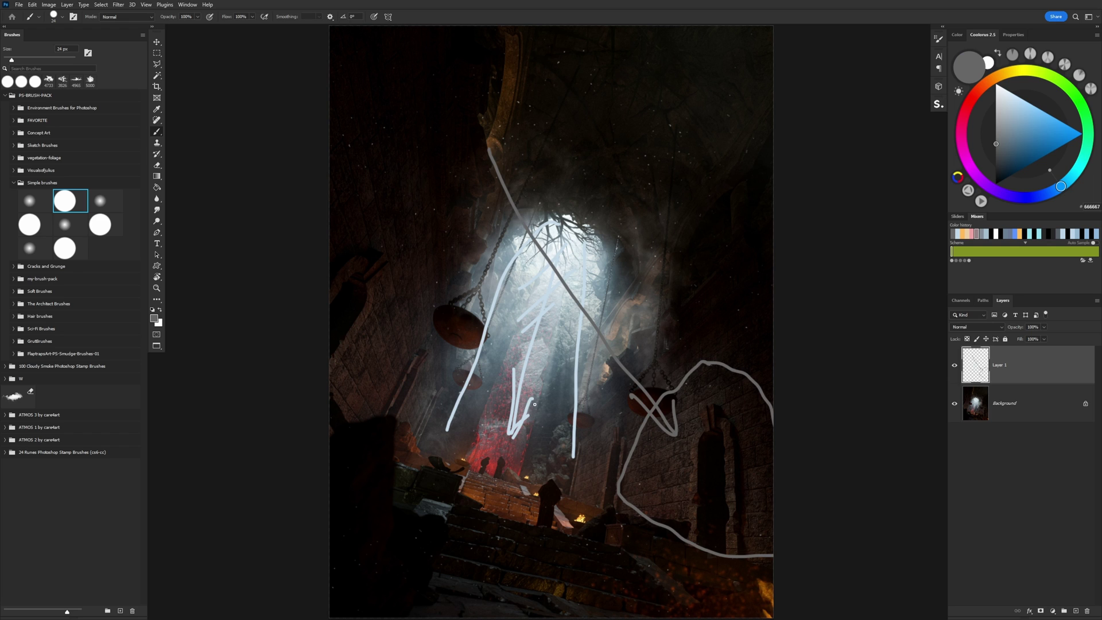
pyautogui.moveTo(421, 264)
pyautogui.mouseDown()
pyautogui.moveTo(381, 226)
pyautogui.moveTo(402, 413)
pyautogui.moveTo(425, 253)
pyautogui.mouseUp()
pyautogui.moveTo(628, 207)
pyautogui.mouseDown()
pyautogui.moveTo(386, 335)
pyautogui.moveTo(410, 348)
pyautogui.mouseUp()
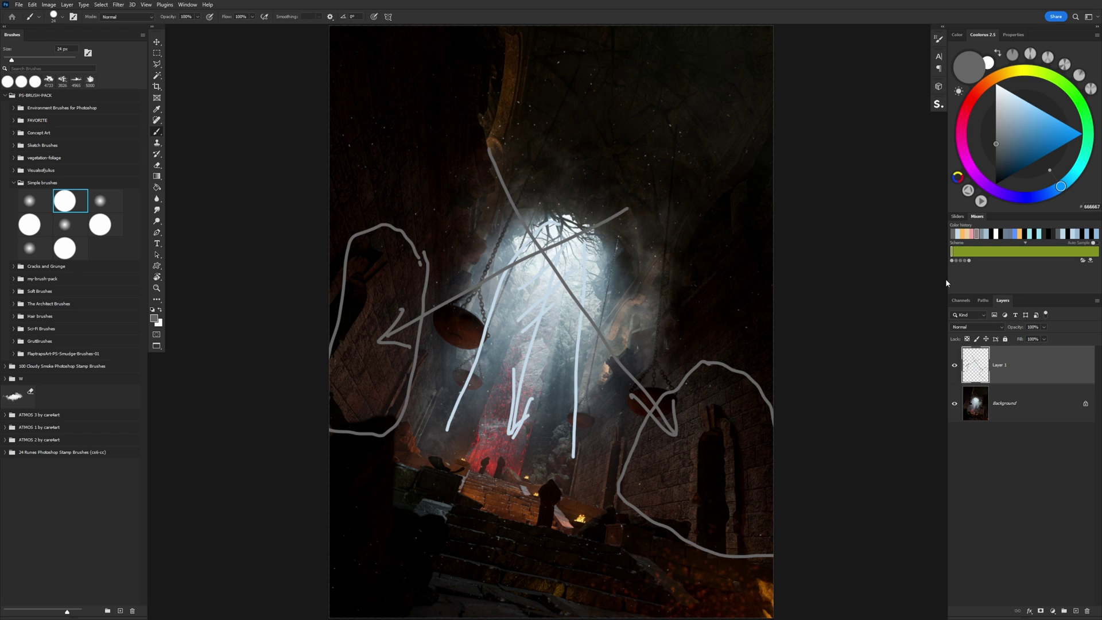
# Step: Pick another color from the color history and mark the fires on the stairs and the embers in the artwork's lower-right corner
pyautogui.click(963, 233)
pyautogui.moveTo(582, 513); pyautogui.dragTo(576, 512)
pyautogui.moveTo(572, 511)
pyautogui.mouseDown()
pyautogui.moveTo(571, 497)
pyautogui.moveTo(583, 509)
pyautogui.mouseUp()
pyautogui.moveTo(589, 502); pyautogui.dragTo(594, 515)
pyautogui.moveTo(567, 503); pyautogui.dragTo(576, 500)
pyautogui.moveTo(555, 519)
pyautogui.mouseDown()
pyautogui.moveTo(506, 500)
pyautogui.moveTo(515, 508)
pyautogui.mouseUp()
pyautogui.moveTo(772, 555)
pyautogui.mouseDown()
pyautogui.moveTo(666, 567)
pyautogui.moveTo(601, 617)
pyautogui.mouseUp()
pyautogui.moveTo(729, 560); pyautogui.dragTo(769, 568)
pyautogui.moveTo(680, 565); pyautogui.dragTo(645, 535)
pyautogui.moveTo(645, 535); pyautogui.dragTo(661, 542)
pyautogui.moveTo(619, 576); pyautogui.dragTo(581, 570)
pyautogui.moveTo(585, 564); pyautogui.dragTo(599, 576)
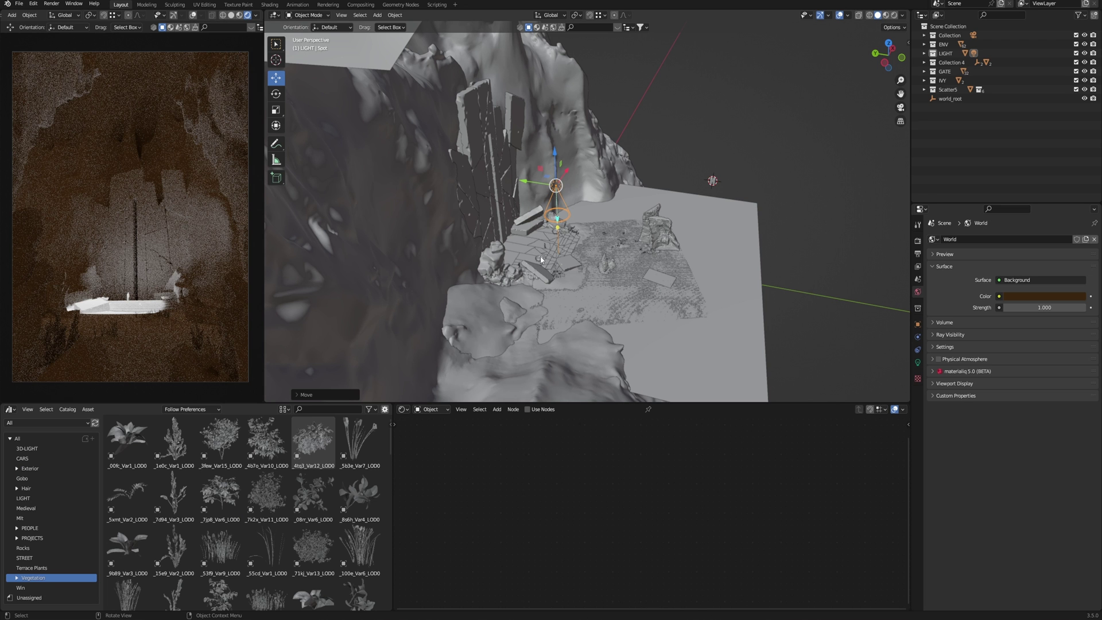
# Step: Raise the spot light well above the steps, shift it slightly away from the gate, and tilt it about 38.6° toward the gate
pyautogui.moveTo(540, 260); pyautogui.dragTo(589, 273, button='middle')
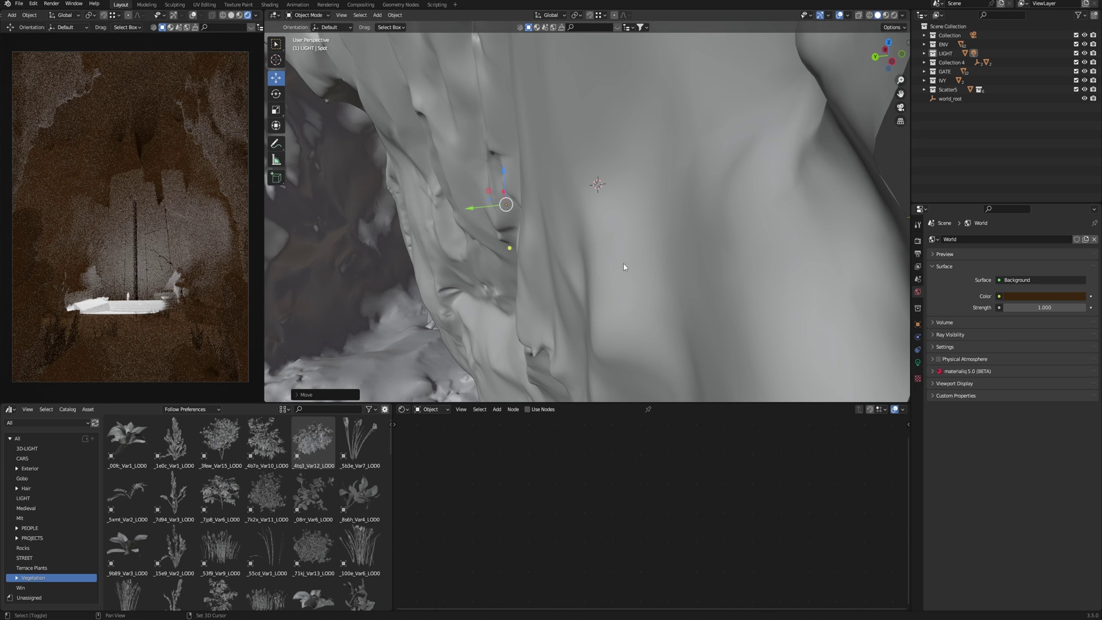
pyautogui.scroll(-8, 624, 263)
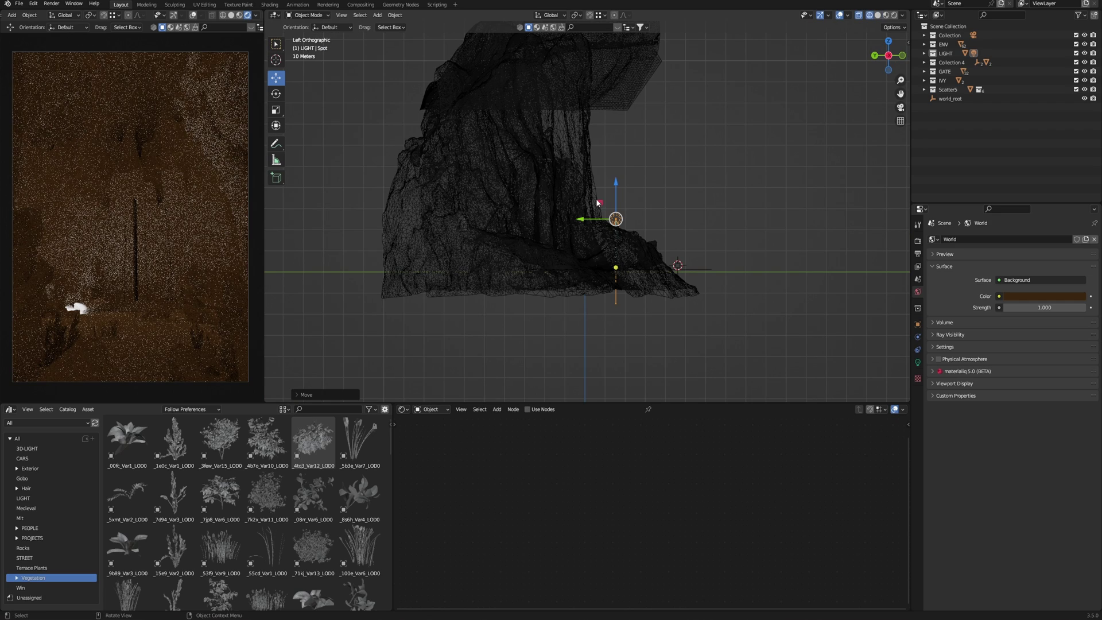
pyautogui.moveTo(601, 201); pyautogui.dragTo(618, 137)
pyautogui.click(618, 137)
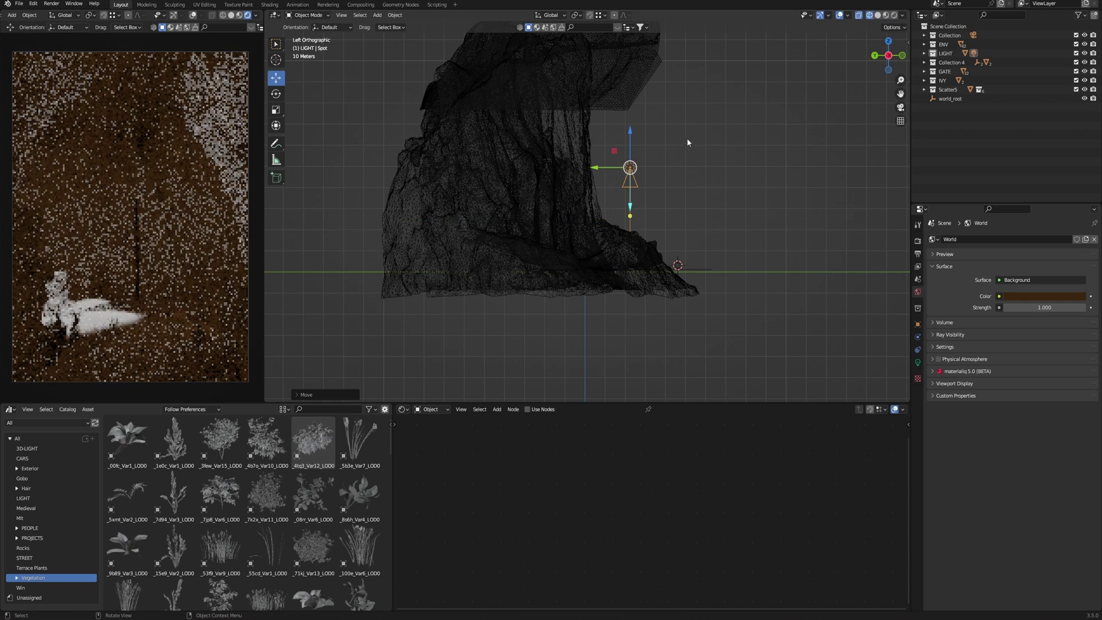
pyautogui.press('r')
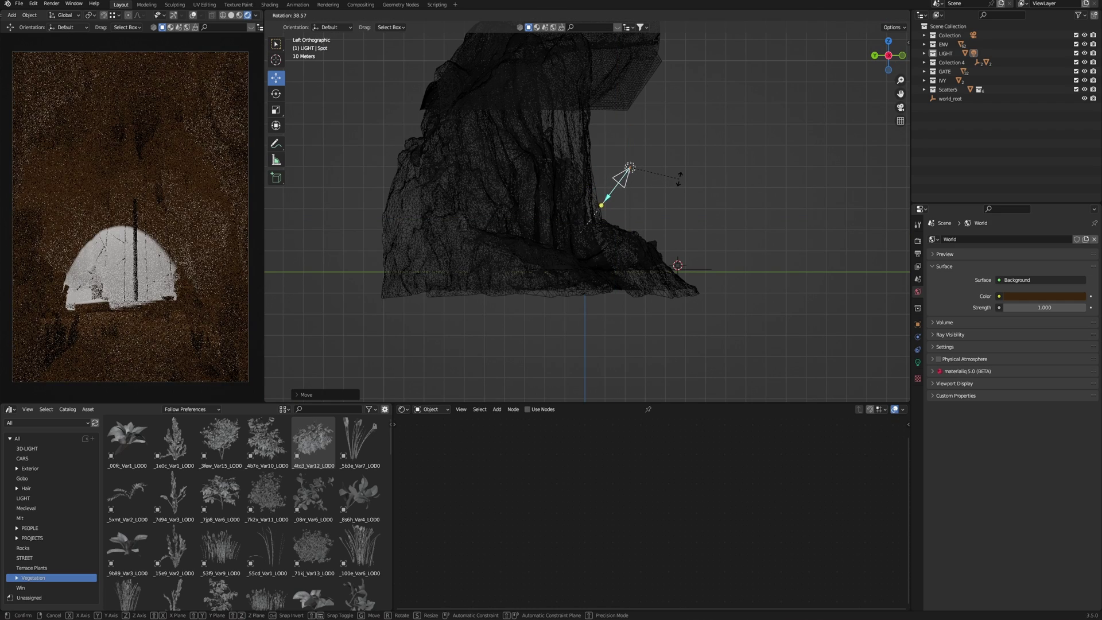
pyautogui.click(676, 130)
# Step: From above, turn the spot light about 12.7° toward the gate and shift it diagonally by about 2.7 m
pyautogui.press('KP_7')
pyautogui.press('r')
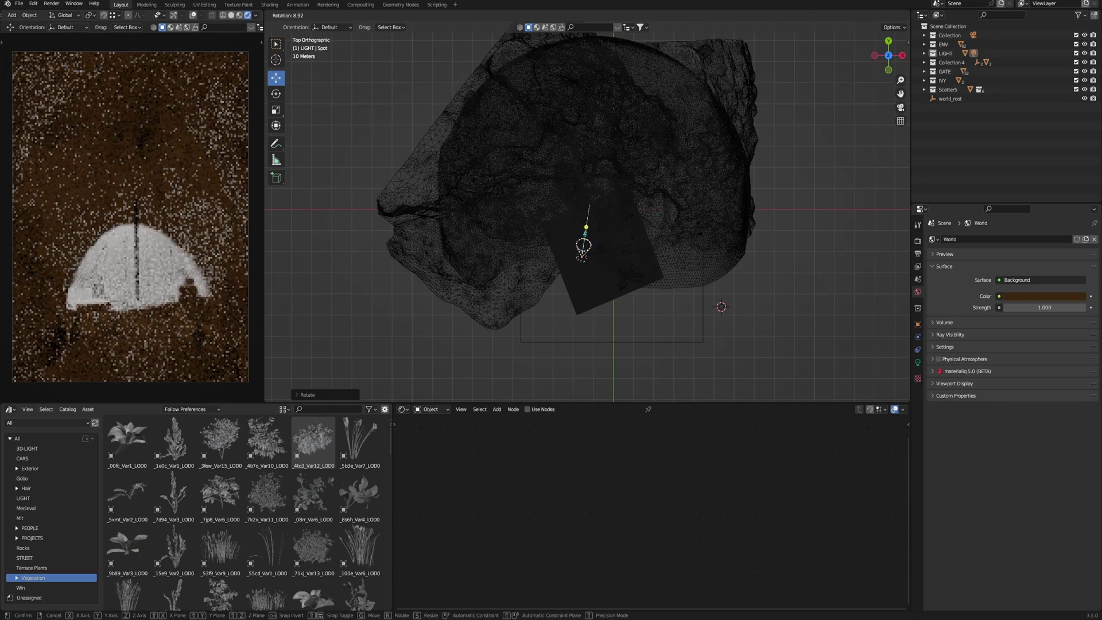
pyautogui.click(696, 239)
pyautogui.press('g')
pyautogui.press('y')
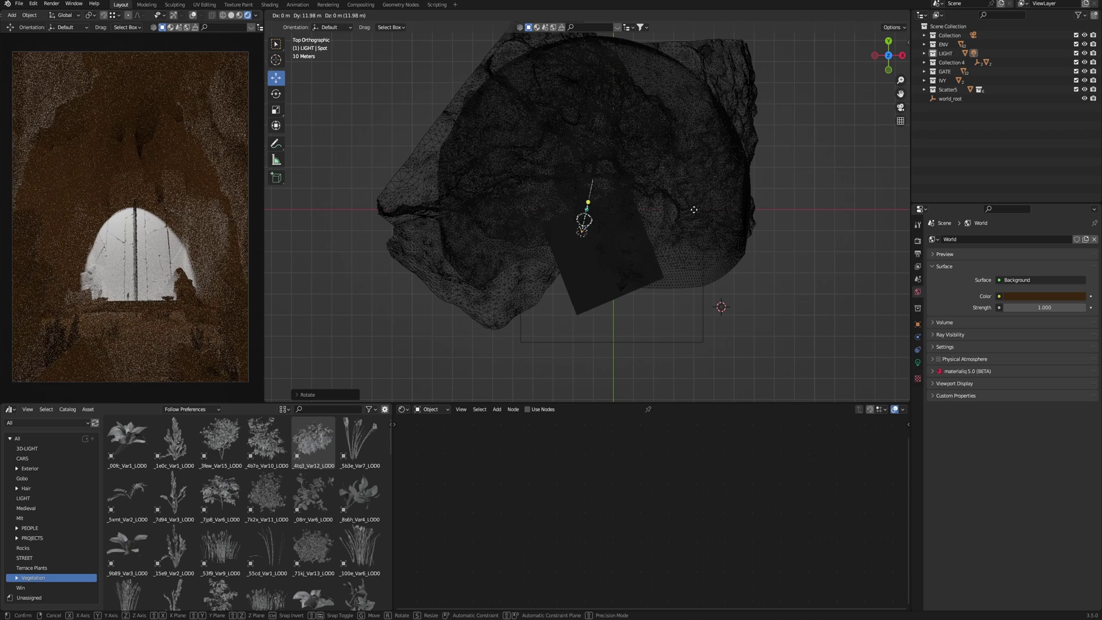
pyautogui.press('y')
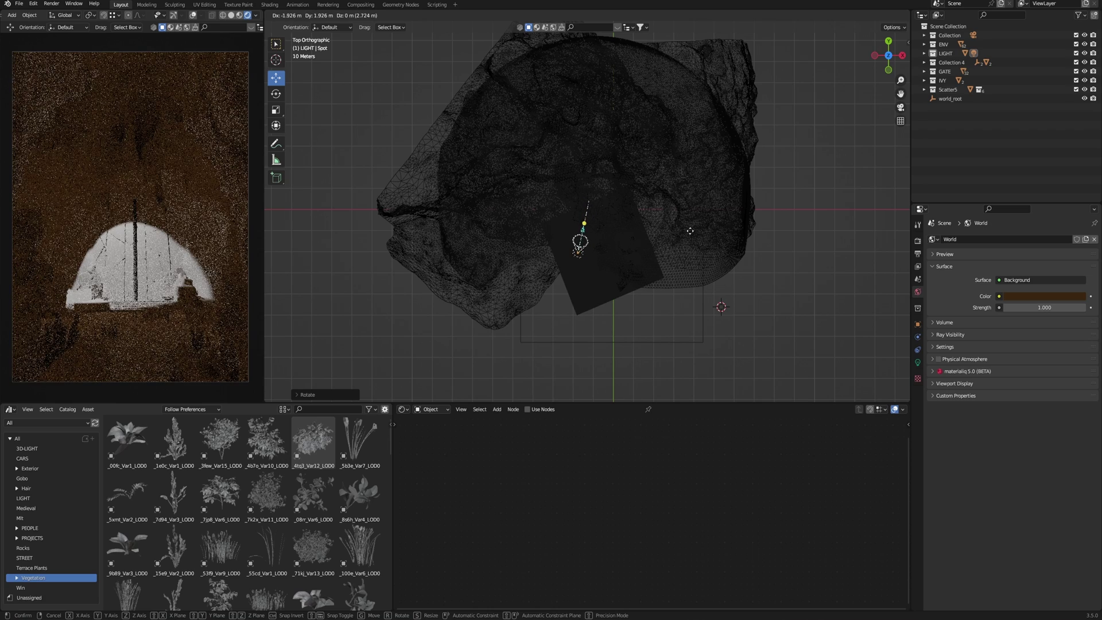
pyautogui.click(690, 230)
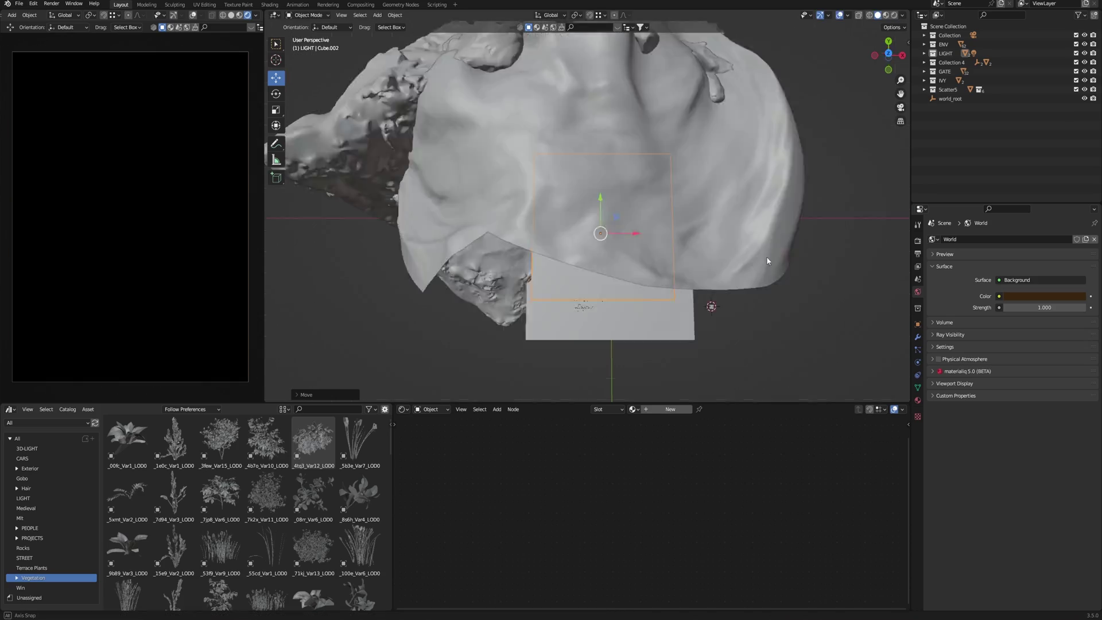
# Step: Reposition the large cube so it encloses the space around the gate, and create a new material for it
pyautogui.press('g')
pyautogui.click(605, 188)
pyautogui.moveTo(604, 188); pyautogui.dragTo(640, 204, button='middle')
pyautogui.click(671, 409)
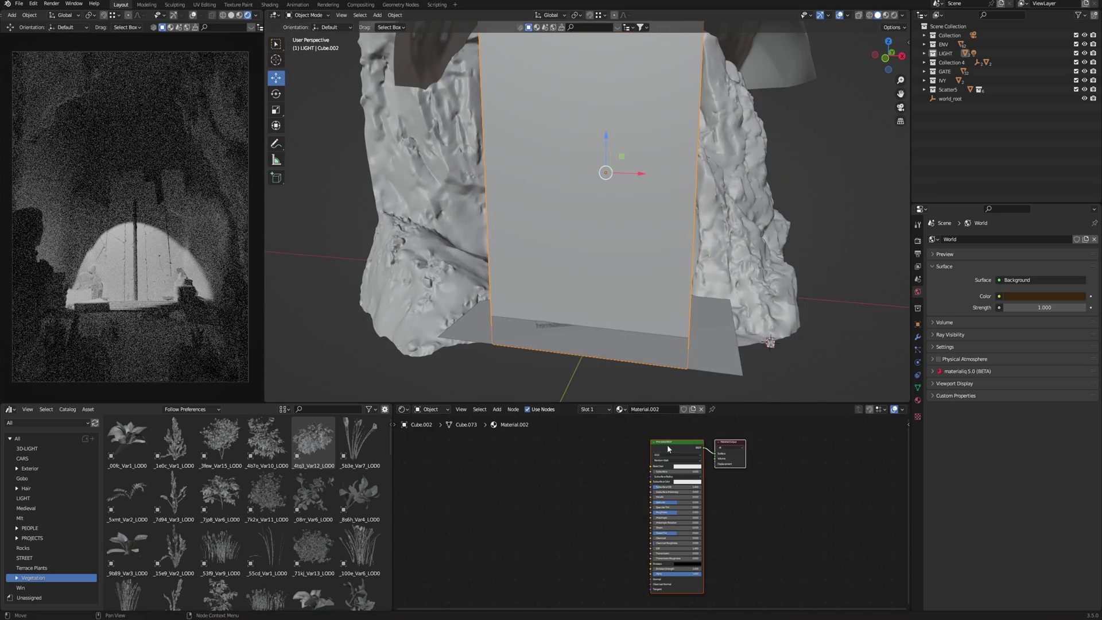
# Step: Replace the cube material's Principled BSDF with a Principled Volume connected to the Material Output's Volume input
pyautogui.press('x')
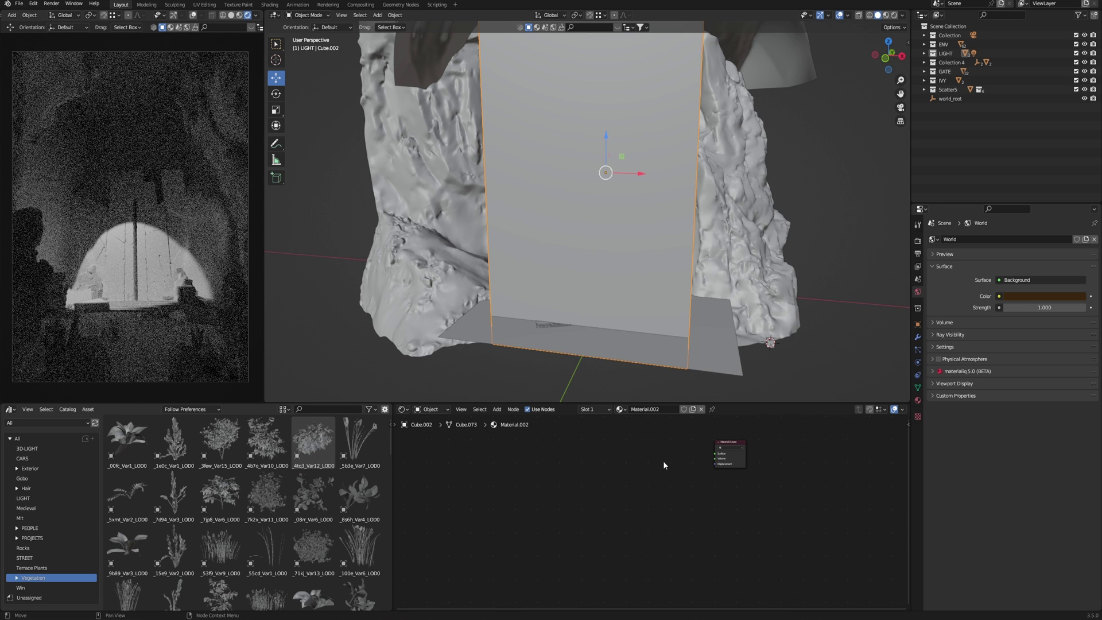
pyautogui.hotkey('shift', 'a')
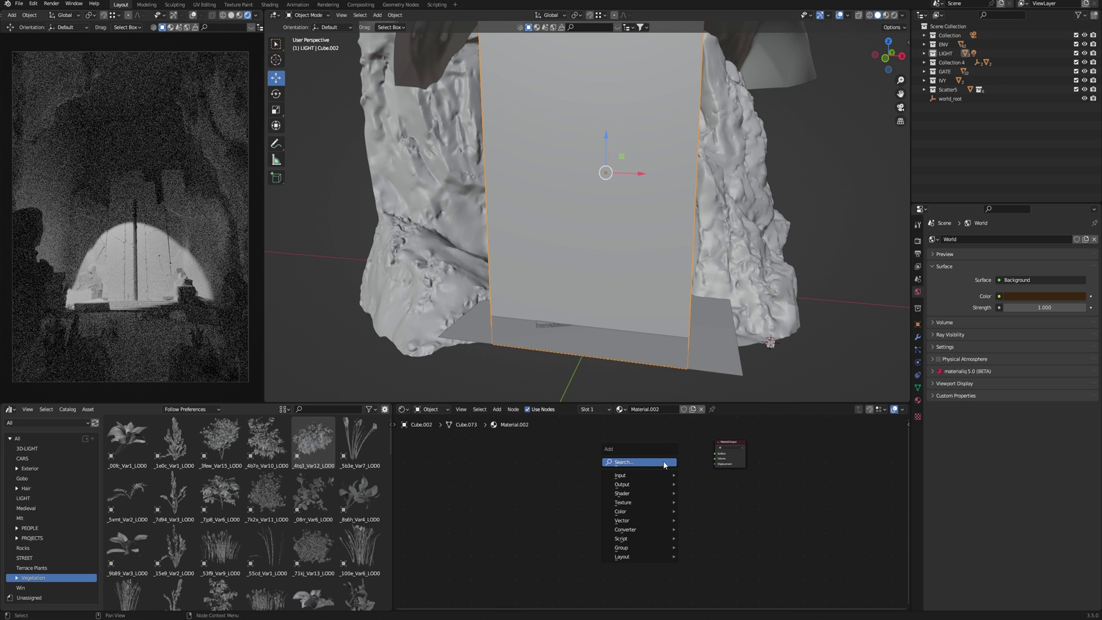
pyautogui.click(664, 463)
pyautogui.write('pr')
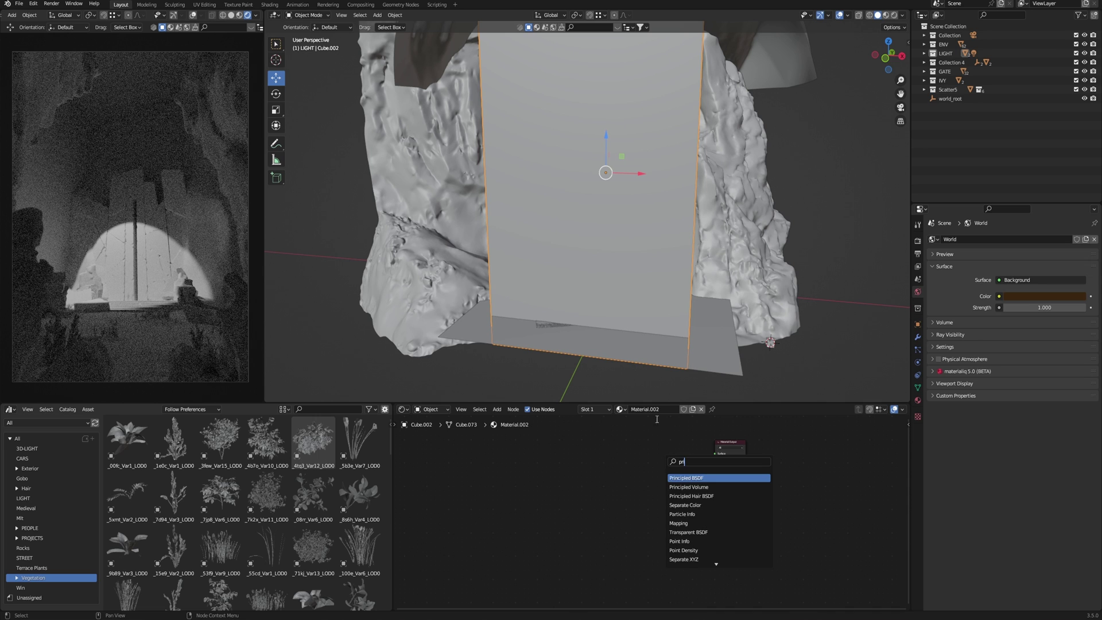
pyautogui.click(693, 486)
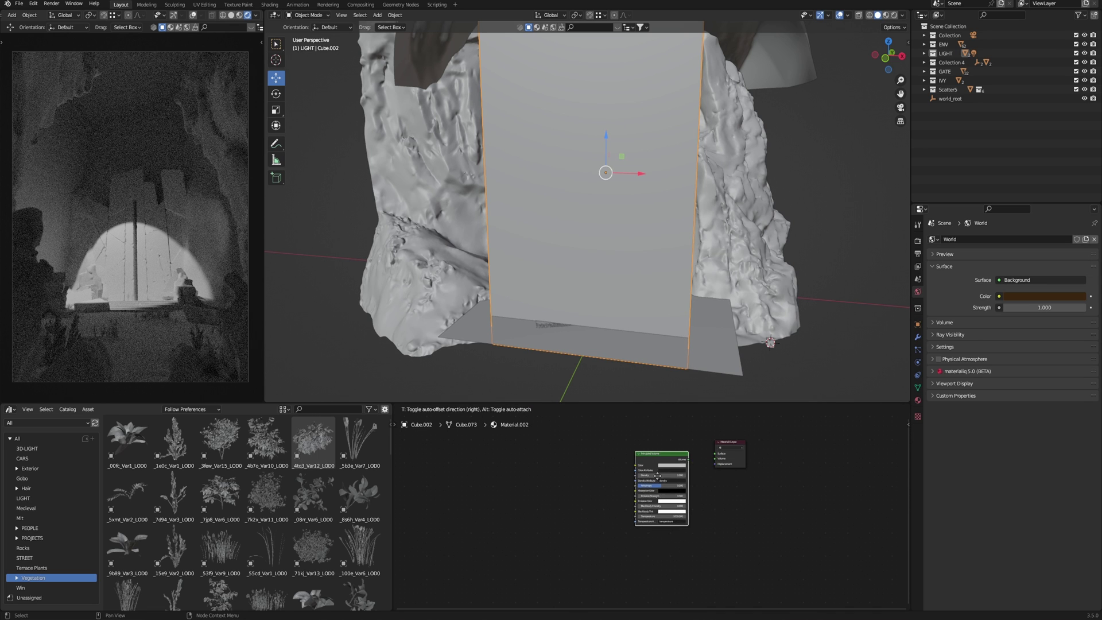
pyautogui.click(648, 459)
pyautogui.scroll(3, 648, 462)
pyautogui.moveTo(704, 449); pyautogui.dragTo(780, 459)
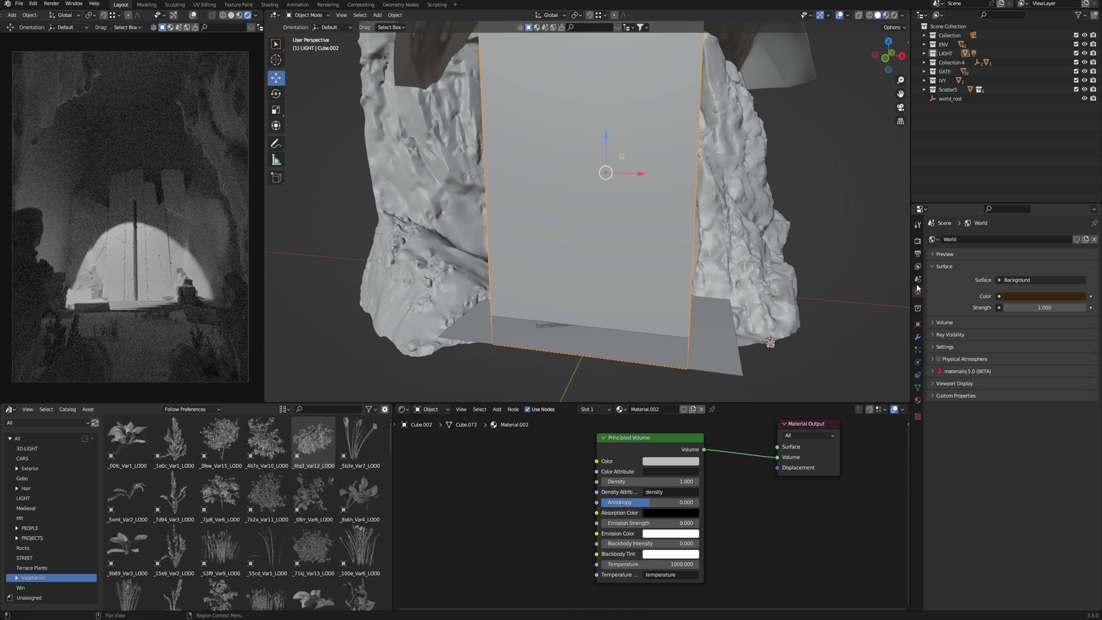
# Step: Clear the GRAY-Mtl material override from the view layer so the original materials render
pyautogui.click(918, 266)
pyautogui.scroll(-6, 978, 449)
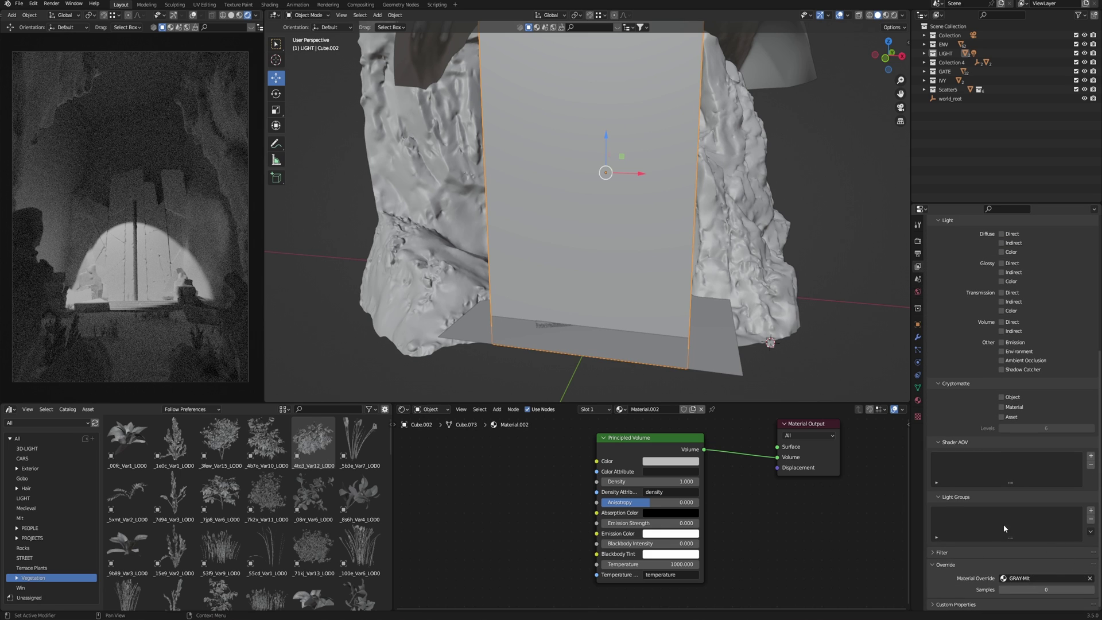
pyautogui.click(1090, 578)
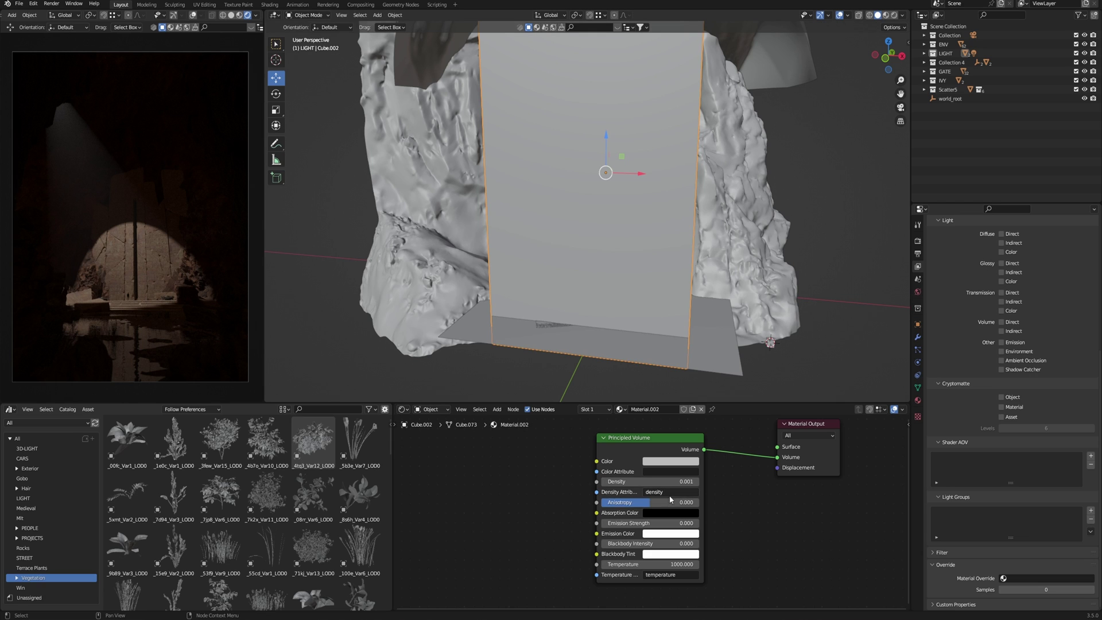
# Step: Try a light blue color and an anisotropy of about 0.17 on the Principled Volume, and reset the anisotropy to 0
pyautogui.click(669, 463)
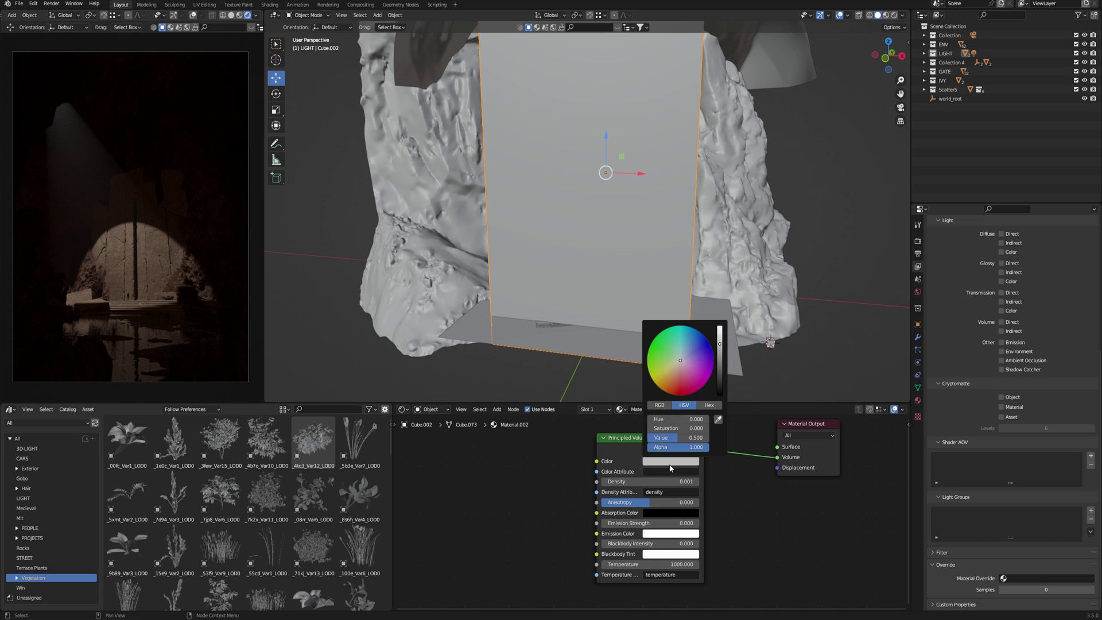
pyautogui.moveTo(680, 361); pyautogui.dragTo(671, 365)
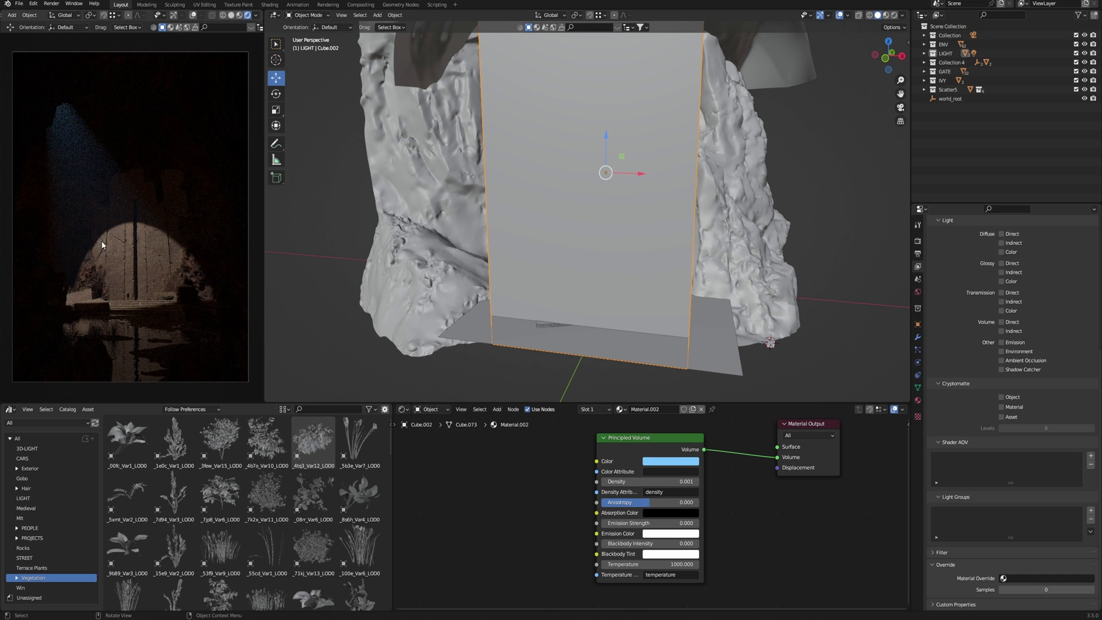
pyautogui.moveTo(650, 502); pyautogui.dragTo(662, 506)
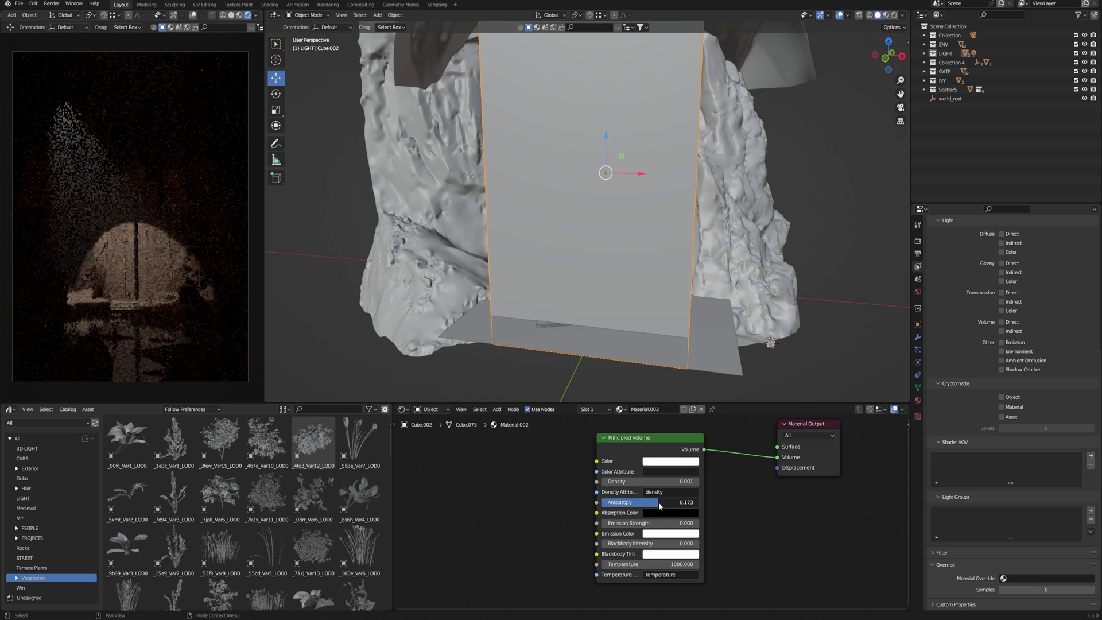
pyautogui.moveTo(661, 504); pyautogui.dragTo(659, 503)
pyautogui.click(674, 503)
pyautogui.write('0')
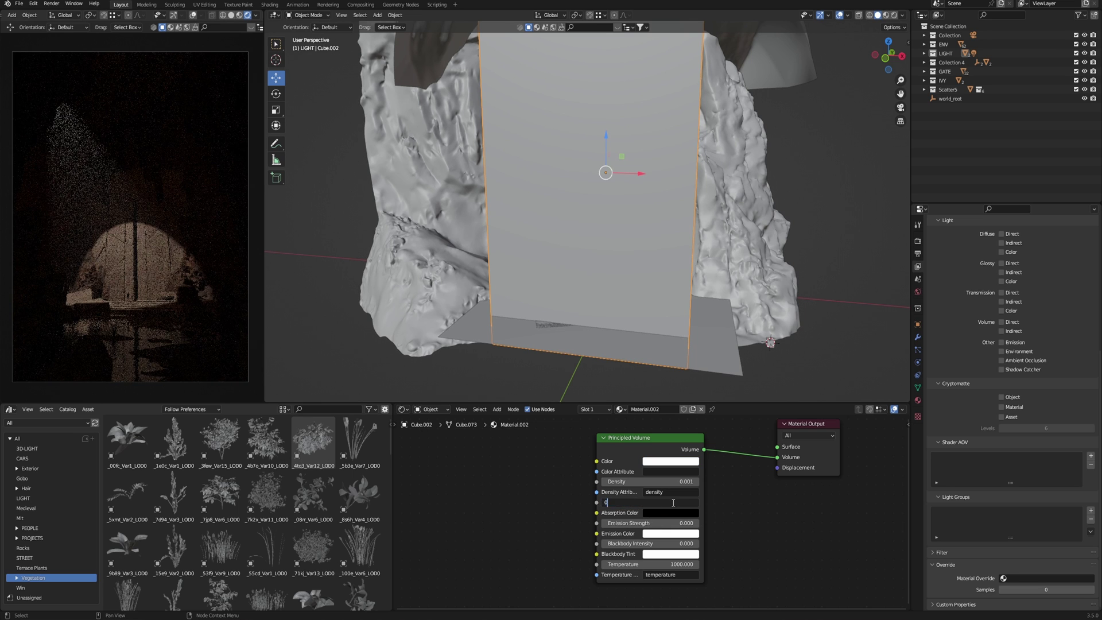
pyautogui.press('Return')
# Step: Try a density of 0.005 on the cube's Principled Volume, and raise it to 0.010 for a stronger light beam
pyautogui.click(674, 485)
pyautogui.click(616, 481)
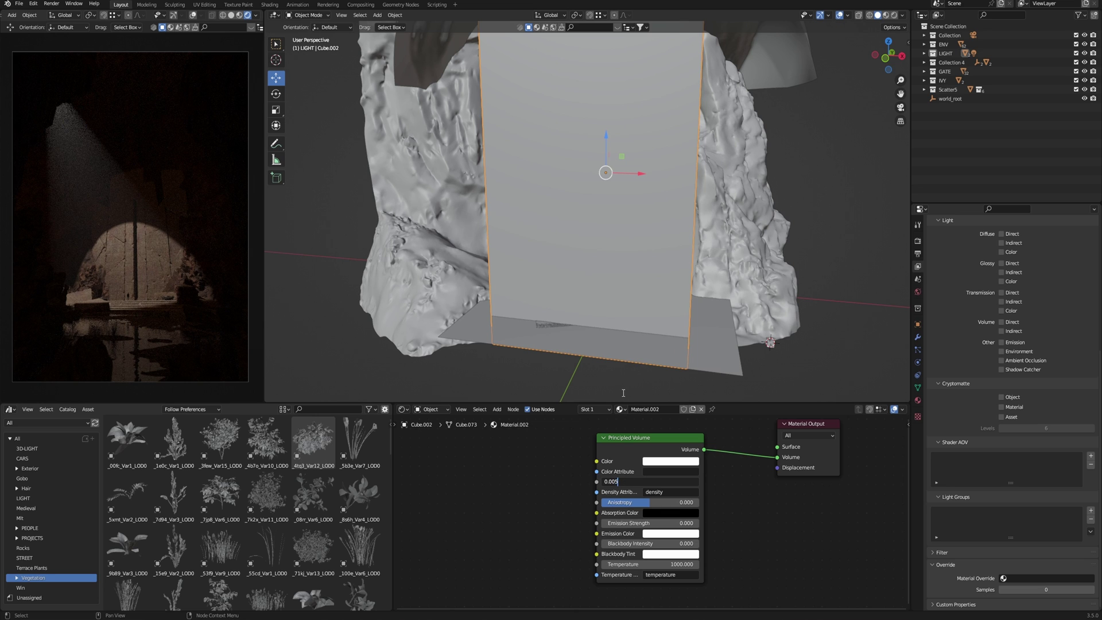
pyautogui.press('Return')
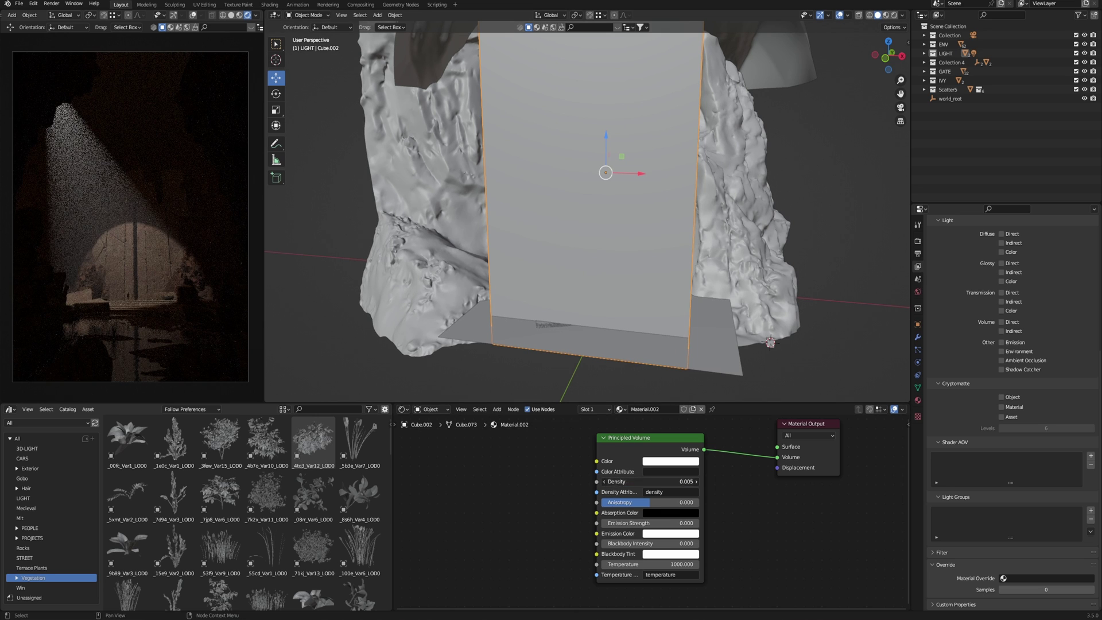
pyautogui.click(620, 481)
pyautogui.moveTo(620, 480); pyautogui.dragTo(613, 478)
pyautogui.write('10')
pyautogui.press('Return')
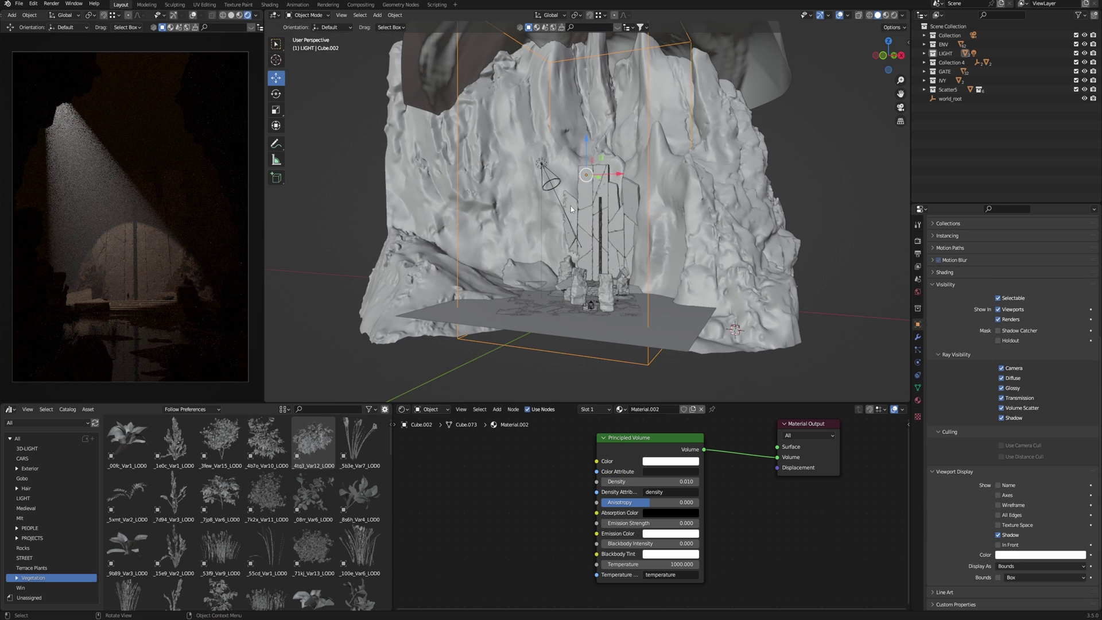
# Step: Test the spot light beside the gate at 500000 W and settle on a power of 100000 W
pyautogui.click(571, 209)
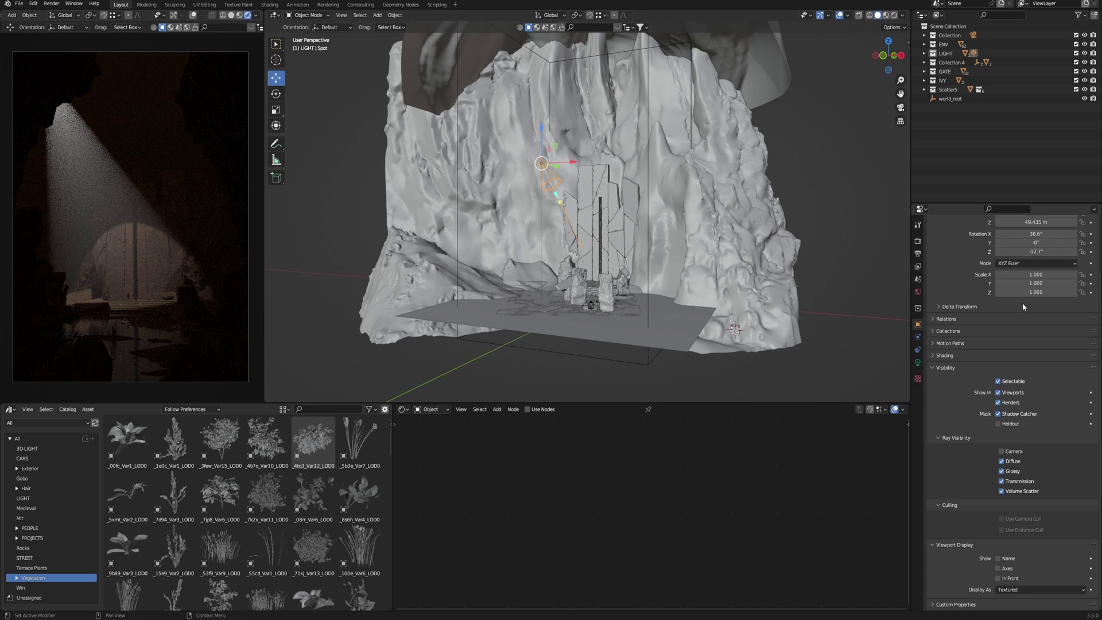
pyautogui.click(918, 362)
pyautogui.click(1006, 301)
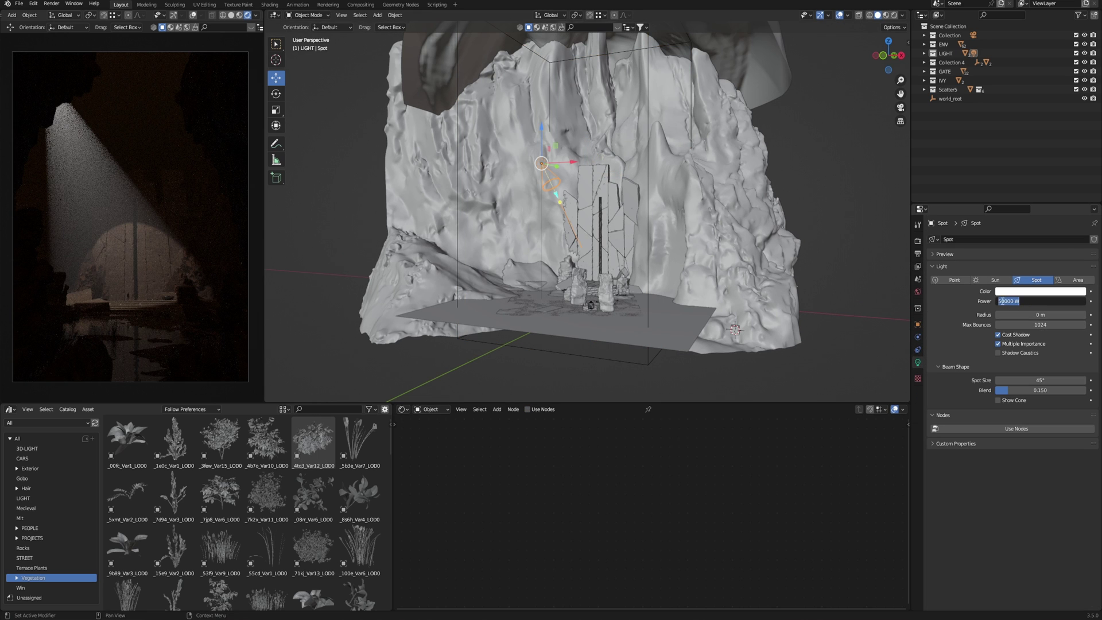
pyautogui.click(1006, 302)
pyautogui.write('0')
pyautogui.press('Return')
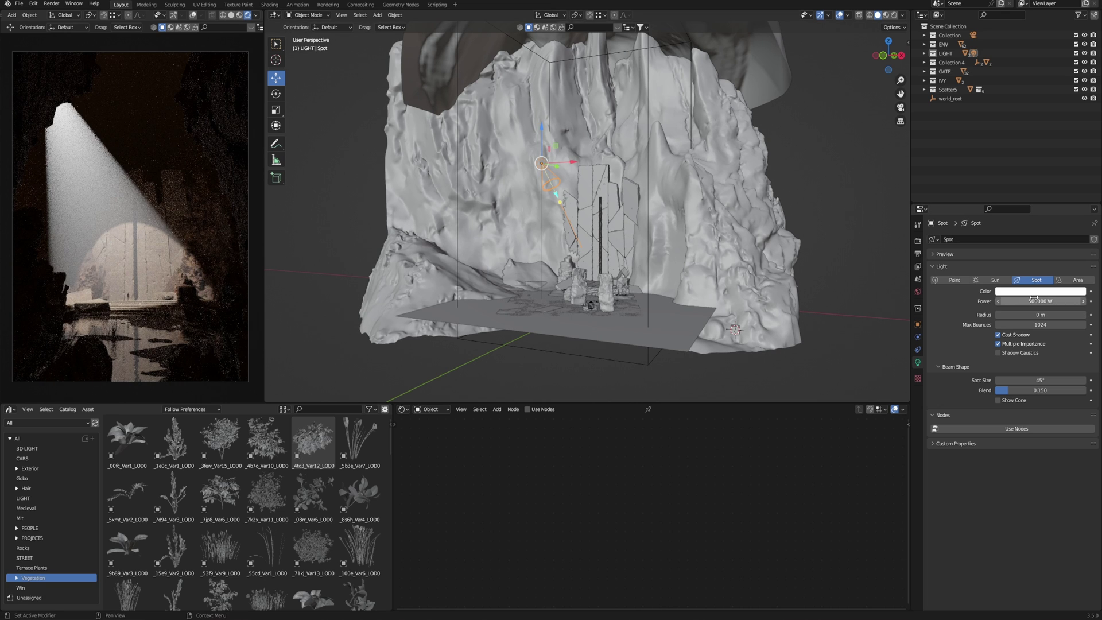
pyautogui.click(1000, 301)
pyautogui.write('100000')
pyautogui.press('Return')
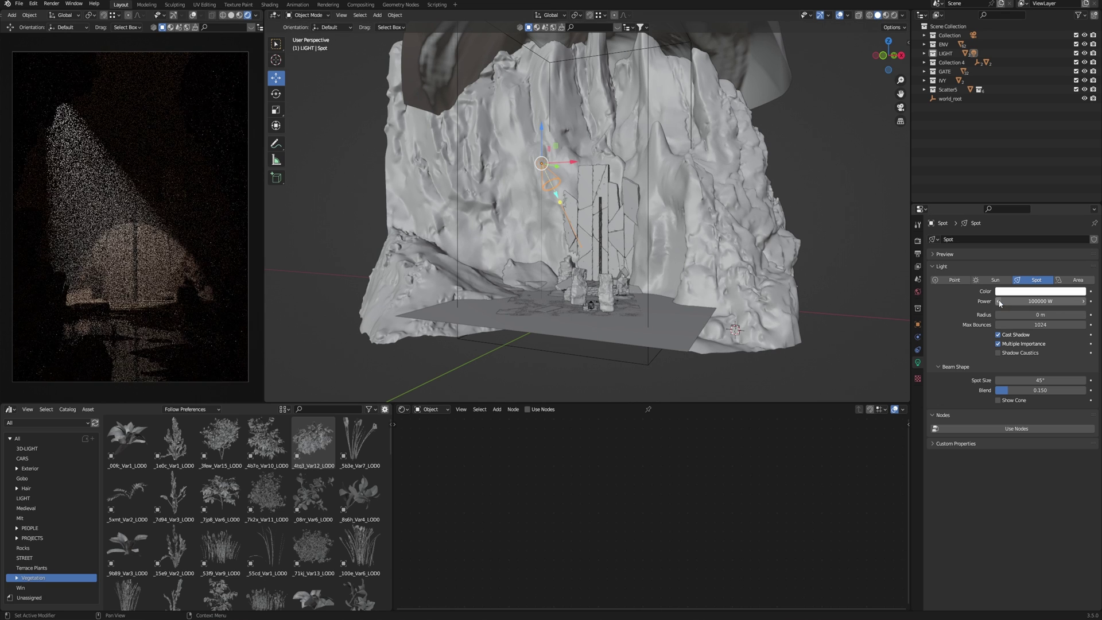
# Step: Brighten the world background color to a lighter, saturated orange-brown
pyautogui.click(918, 291)
pyautogui.click(1045, 296)
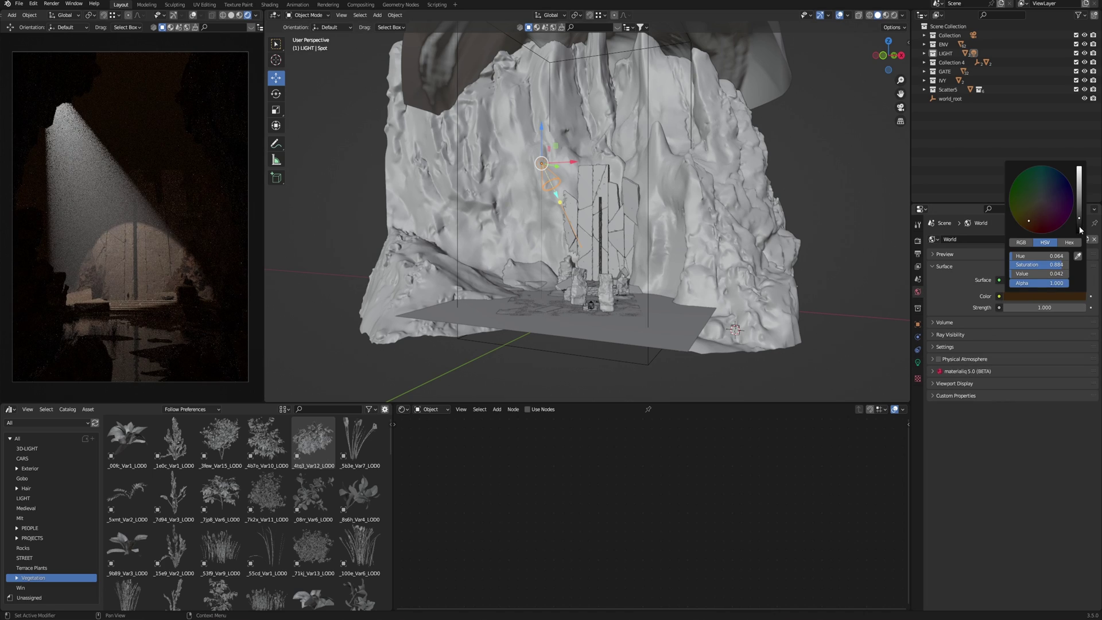
pyautogui.click(1028, 221)
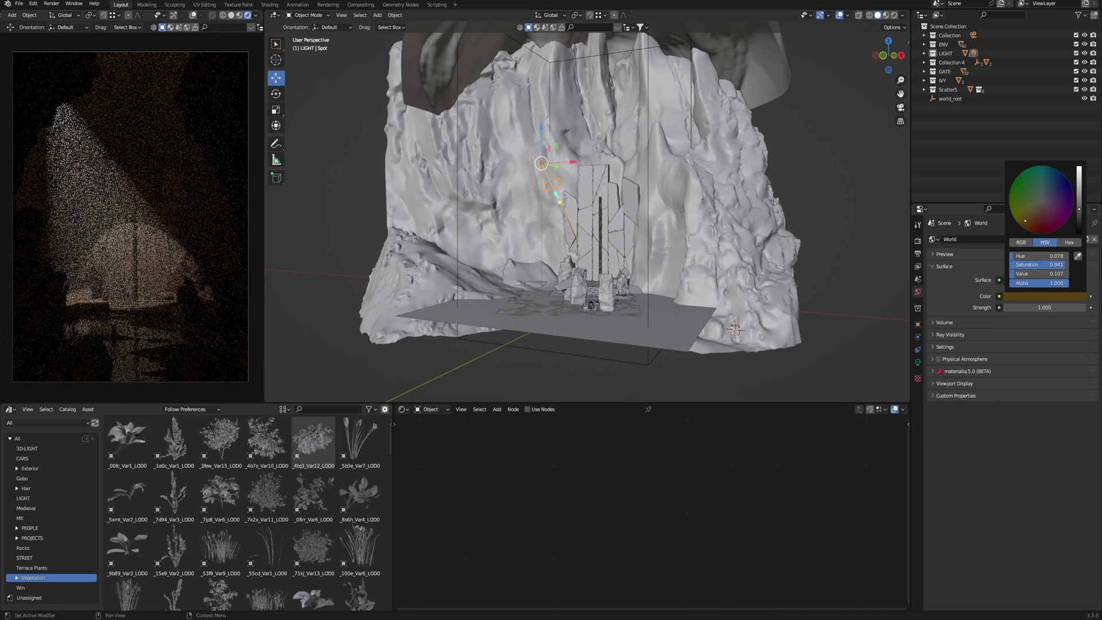
pyautogui.click(1027, 223)
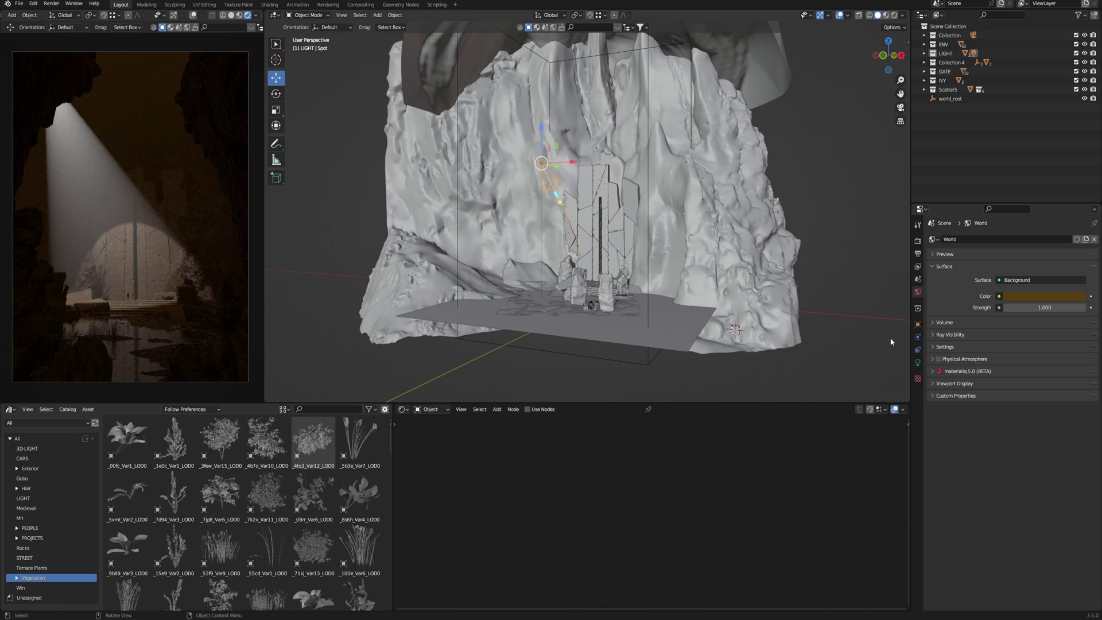
# Step: Soften the spot light with a radius of about 1.31 m and a blend of 0.845, and set its spot size to 43.6°
pyautogui.click(917, 362)
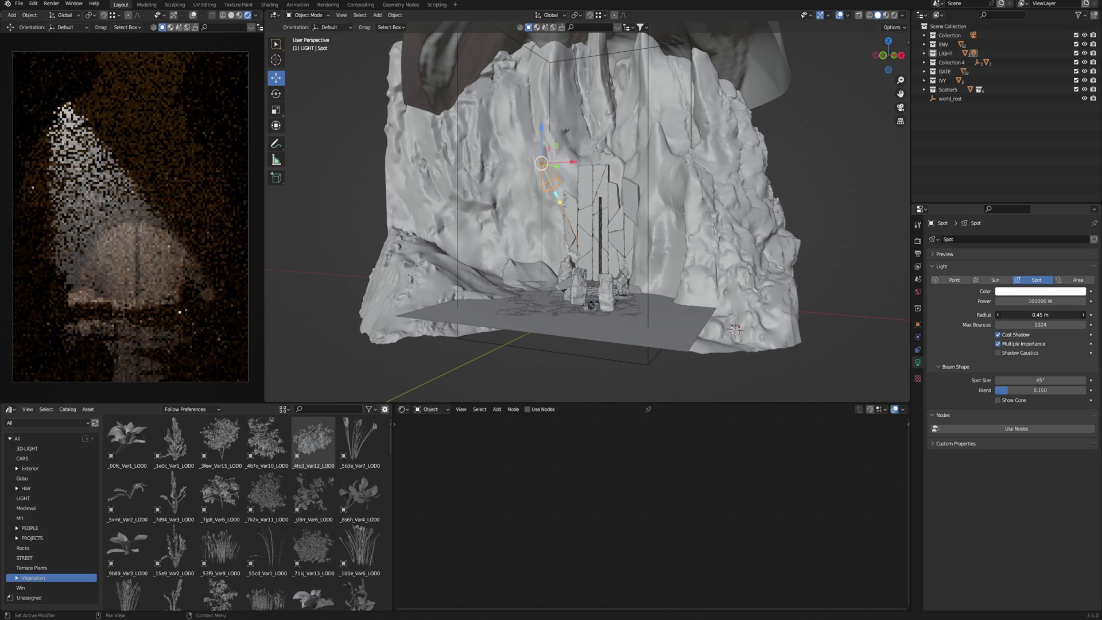
pyautogui.moveTo(1040, 314); pyautogui.dragTo(1065, 314)
pyautogui.moveTo(1022, 391); pyautogui.dragTo(1083, 391)
pyautogui.moveTo(1039, 380)
pyautogui.mouseDown()
pyautogui.moveTo(1055, 380)
pyautogui.moveTo(1034, 380)
pyautogui.moveTo(1044, 390)
pyautogui.mouseUp()
pyautogui.hotkey('ctrl', 'z')
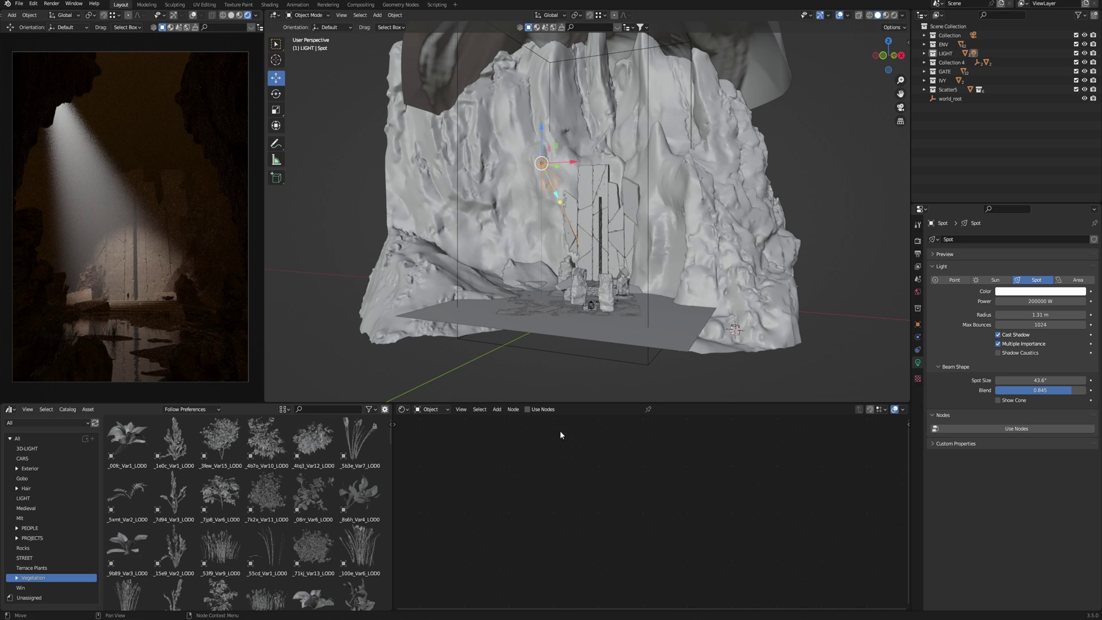
# Step: Enable shader nodes on the spot light so its Emission node can be edited
pyautogui.click(528, 409)
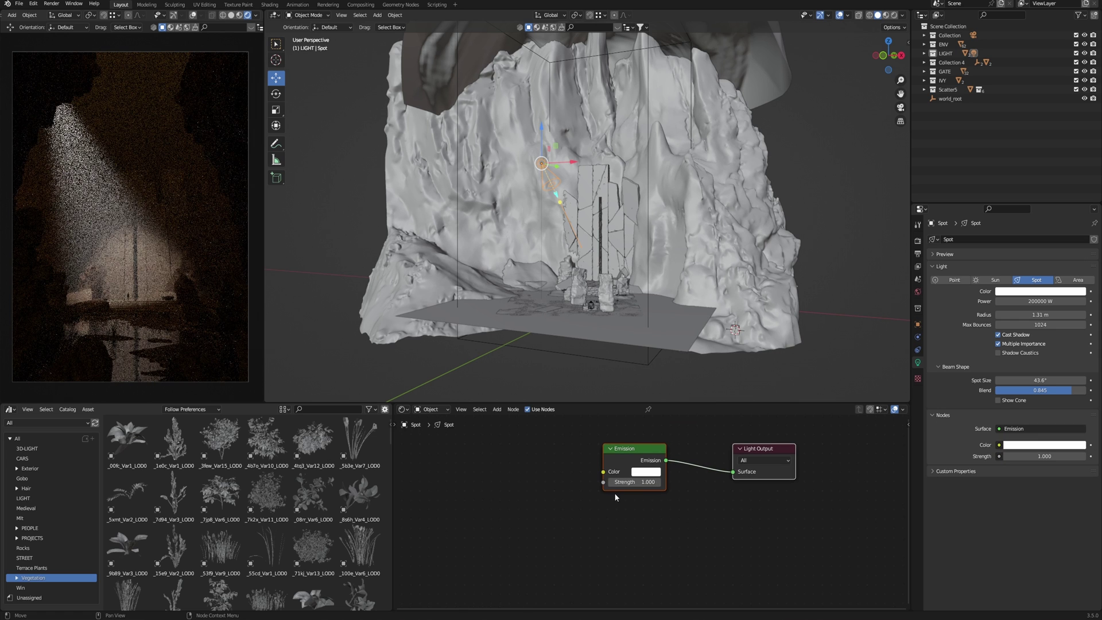
pyautogui.moveTo(691, 509)
pyautogui.mouseDown(button='middle')
pyautogui.moveTo(718, 518)
pyautogui.moveTo(699, 518)
pyautogui.mouseUp(button='middle')
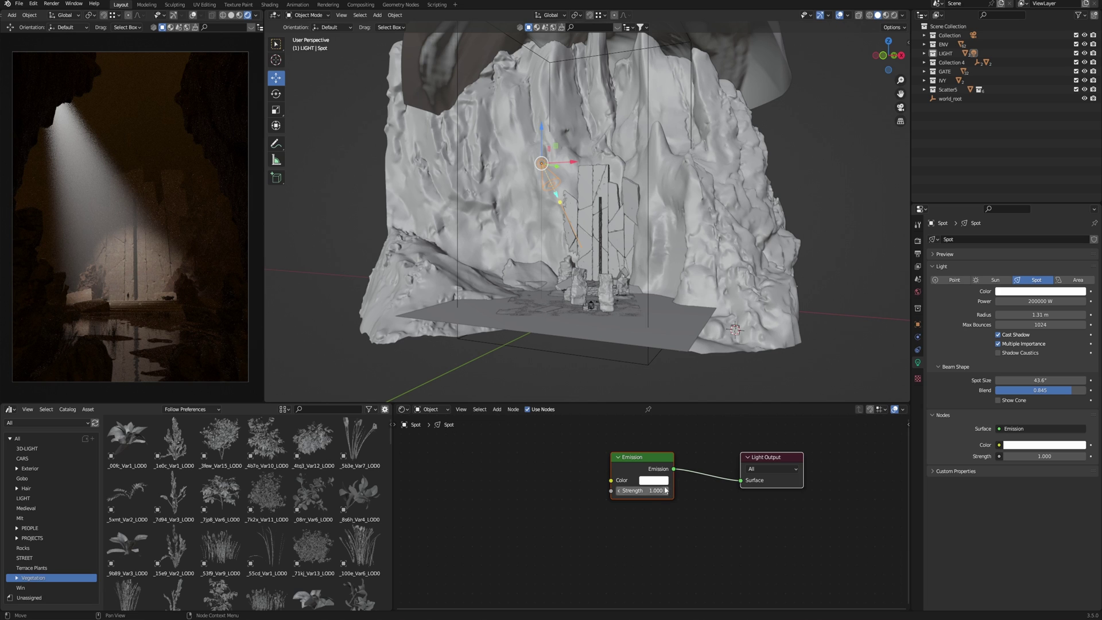
pyautogui.moveTo(648, 465); pyautogui.dragTo(645, 462)
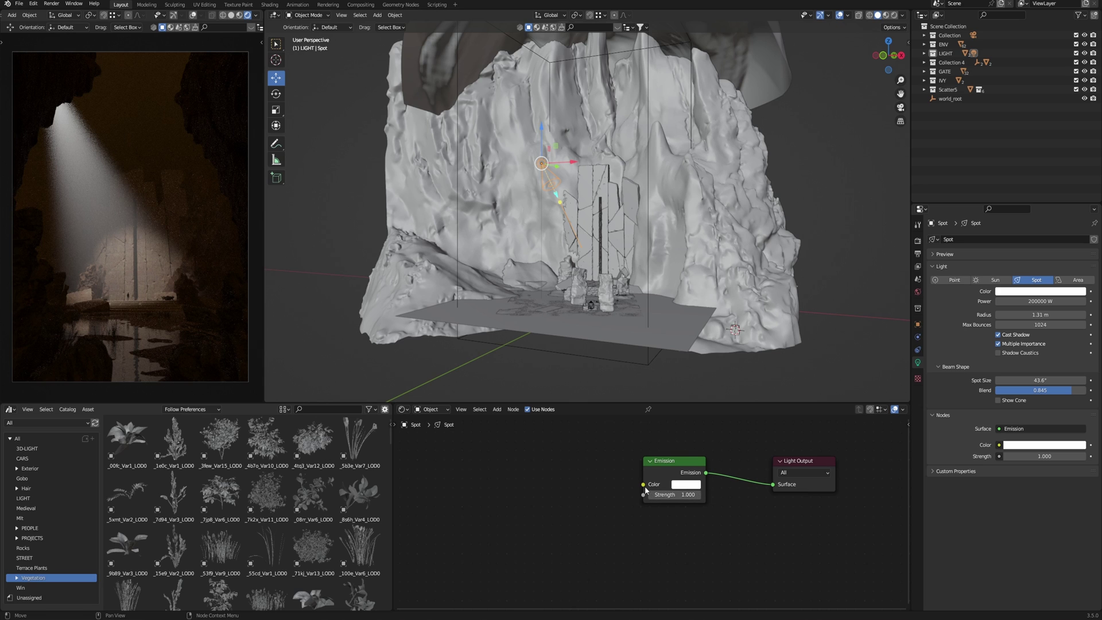
# Step: Feed the color of a 1.png image texture into the spot light's Emission color
pyautogui.moveTo(643, 485); pyautogui.dragTo(573, 475)
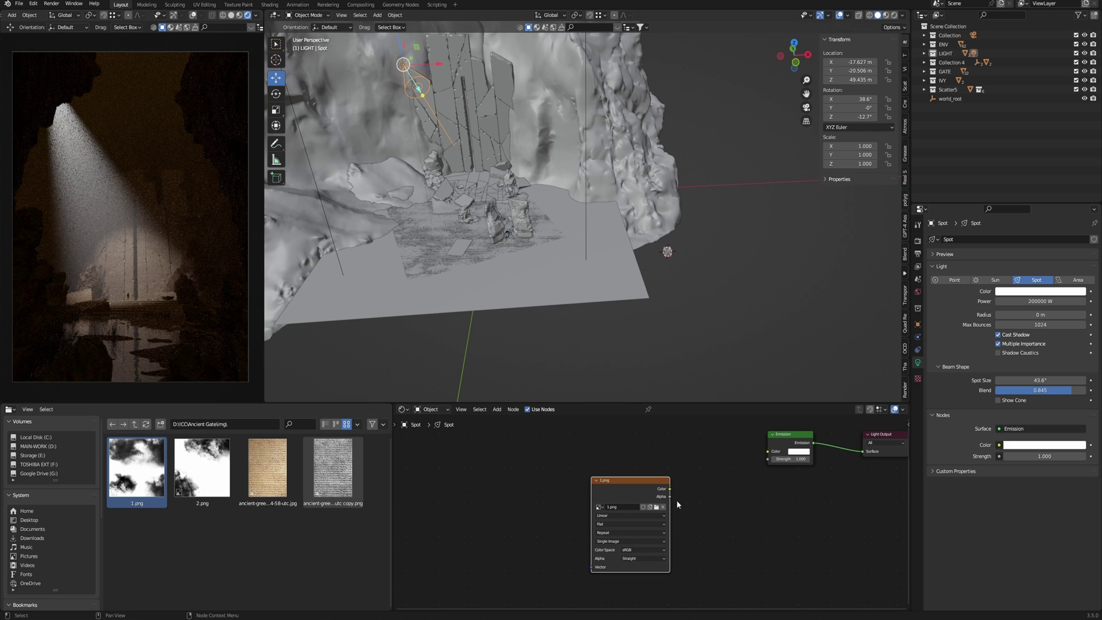
pyautogui.moveTo(670, 489); pyautogui.dragTo(770, 453)
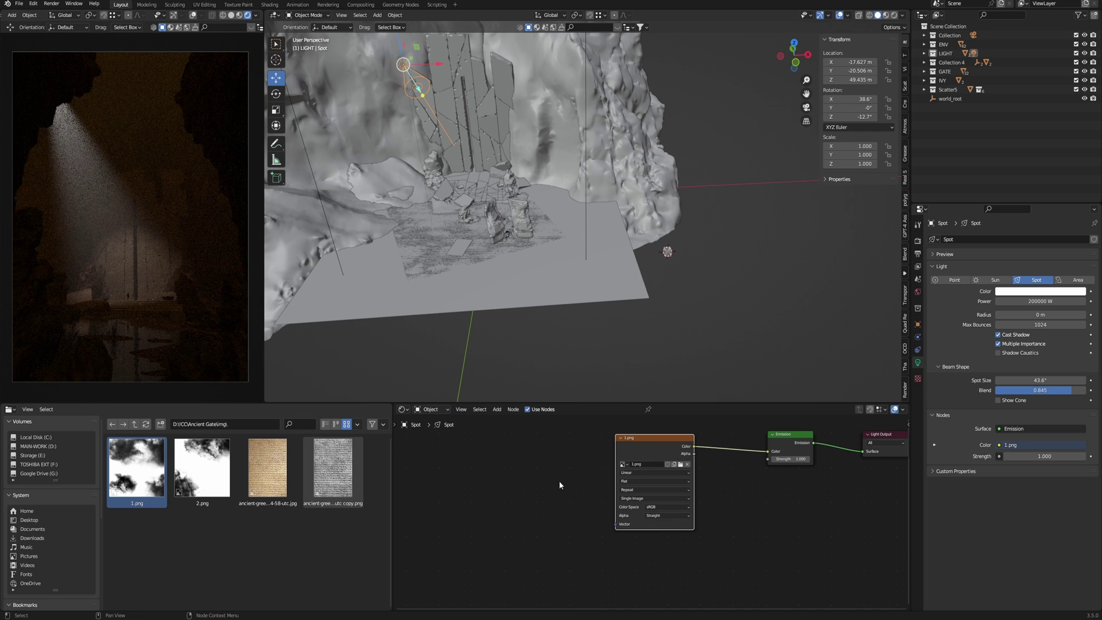
pyautogui.click(569, 474)
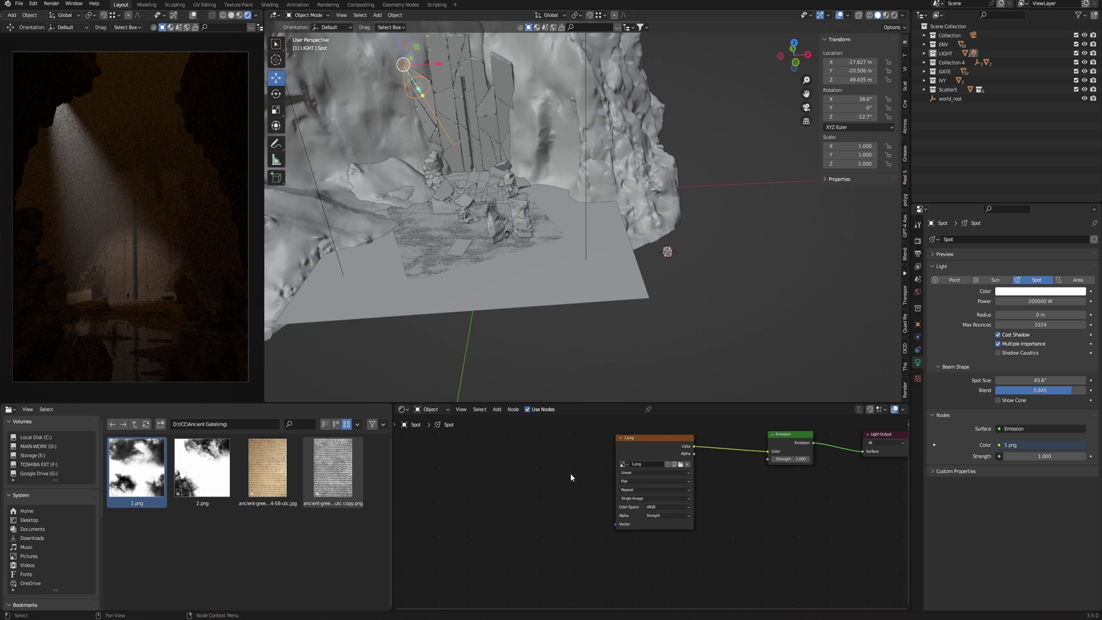
# Step: Add Texture Coordinate and Mapping nodes to the 1.png texture and drive the mapping from the Normal output
pyautogui.click(656, 448)
pyautogui.hotkey('ctrl', 't')
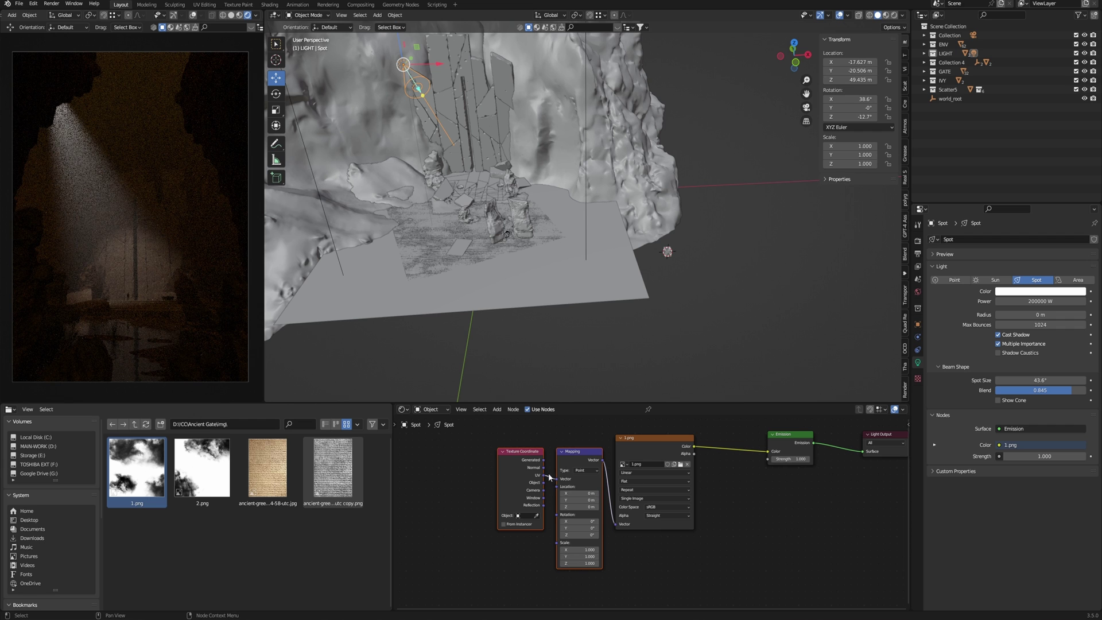
pyautogui.moveTo(543, 467); pyautogui.dragTo(559, 480)
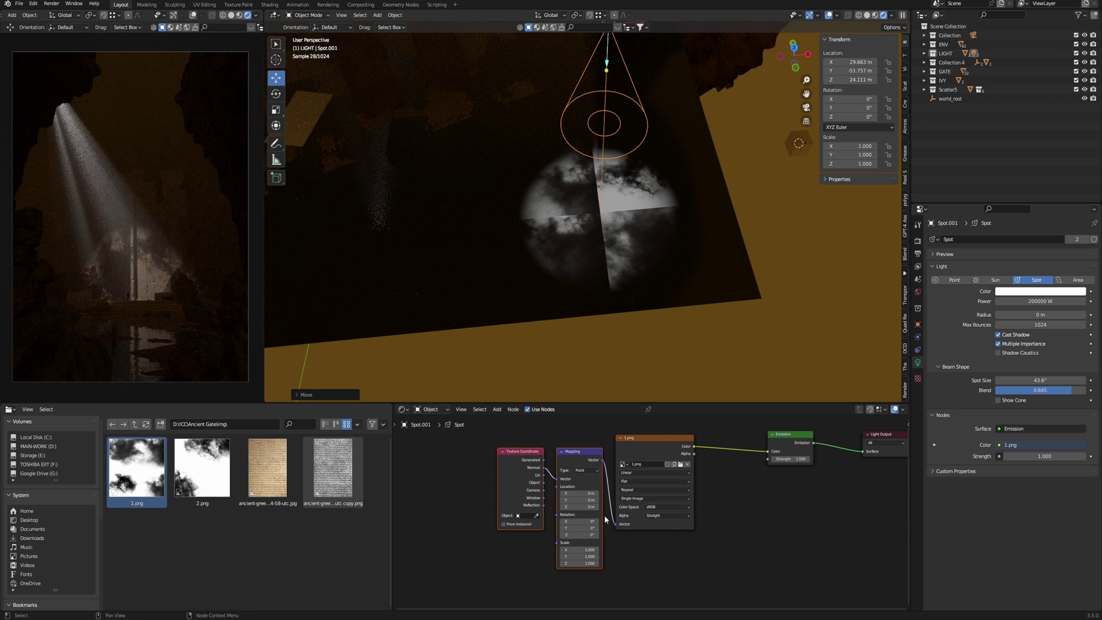
# Step: Try different Mapping scale and location values for the image projected by the spot light
pyautogui.moveTo(580, 550)
pyautogui.mouseDown()
pyautogui.moveTo(602, 563)
pyautogui.moveTo(579, 563)
pyautogui.mouseUp()
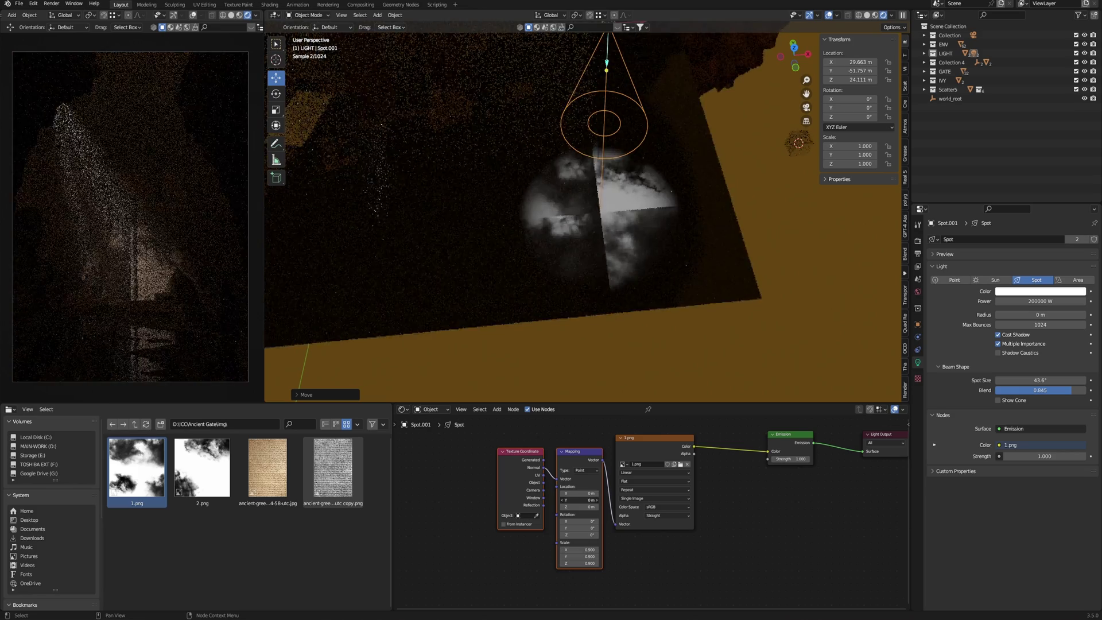
pyautogui.moveTo(579, 500)
pyautogui.mouseDown()
pyautogui.moveTo(550, 493)
pyautogui.moveTo(562, 493)
pyautogui.mouseUp()
pyautogui.moveTo(579, 549); pyautogui.dragTo(601, 564)
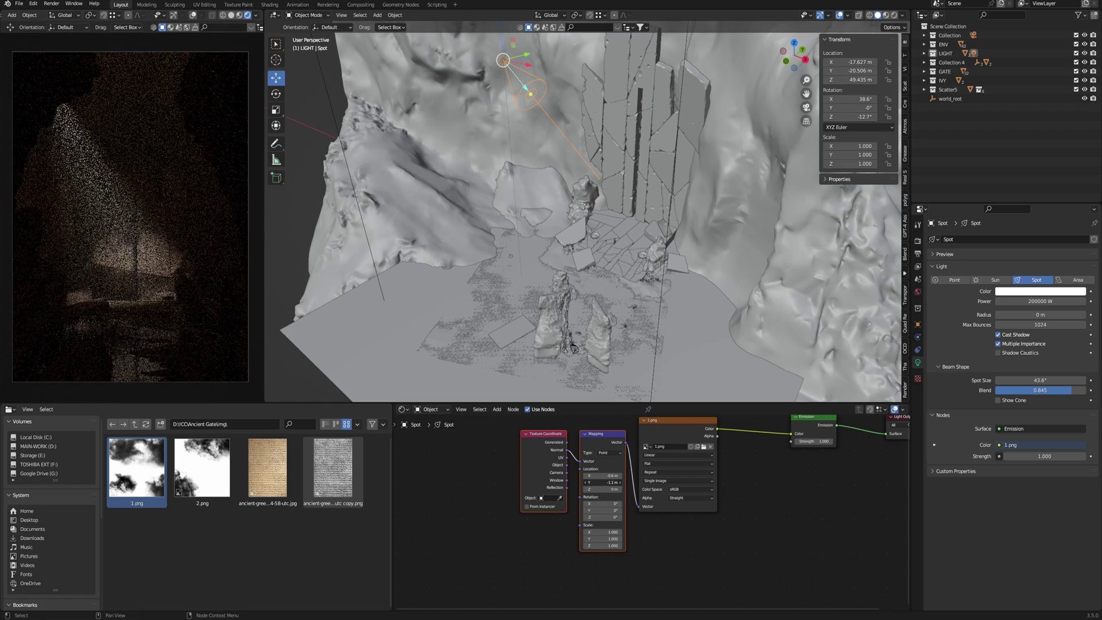
# Step: Set the Mapping location to X -0.5 m and Y -1 m with a uniform scale of 1.8, and the spot radius to 2.08 m
pyautogui.moveTo(602, 482)
pyautogui.mouseDown()
pyautogui.moveTo(621, 482)
pyautogui.moveTo(610, 475)
pyautogui.mouseUp()
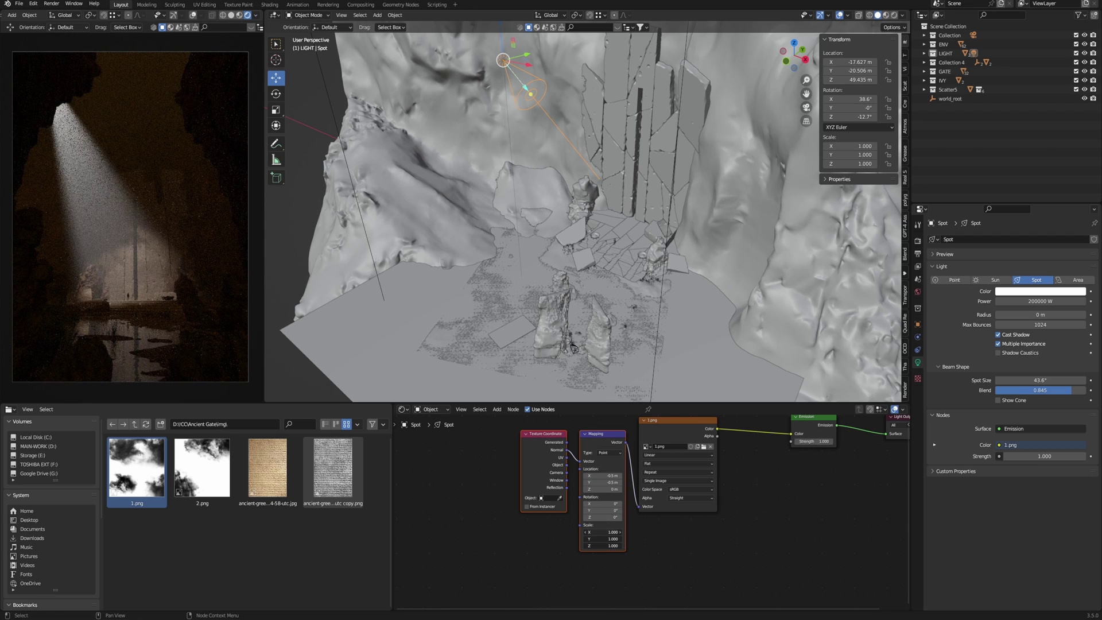
pyautogui.moveTo(602, 532); pyautogui.dragTo(611, 546)
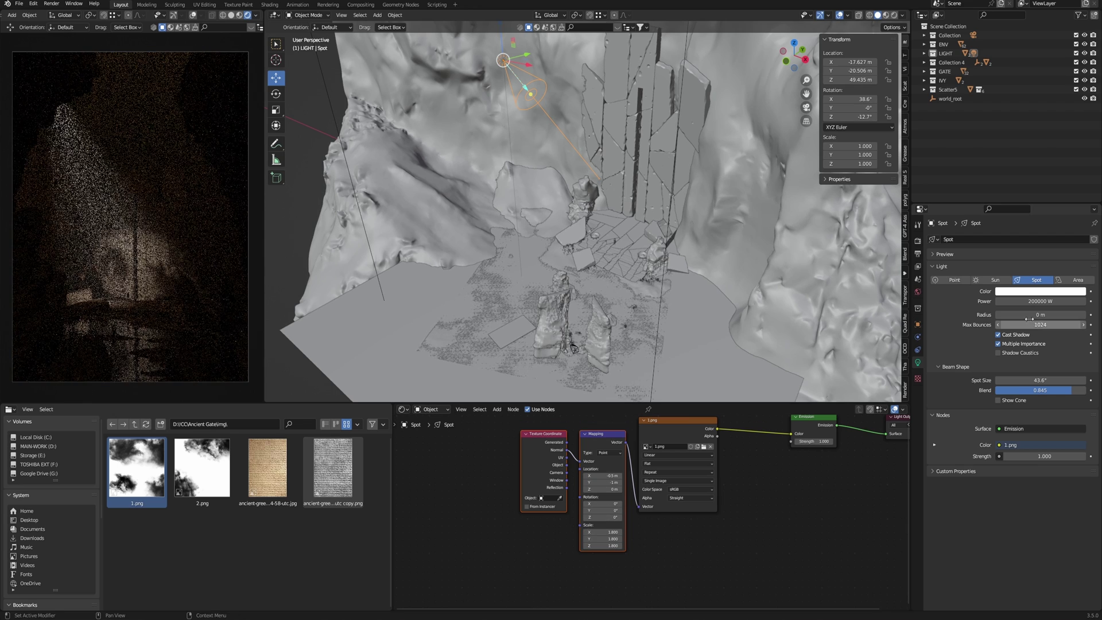
pyautogui.moveTo(1040, 315)
pyautogui.mouseDown()
pyautogui.moveTo(1062, 315)
pyautogui.moveTo(1037, 314)
pyautogui.moveTo(1048, 314)
pyautogui.mouseUp()
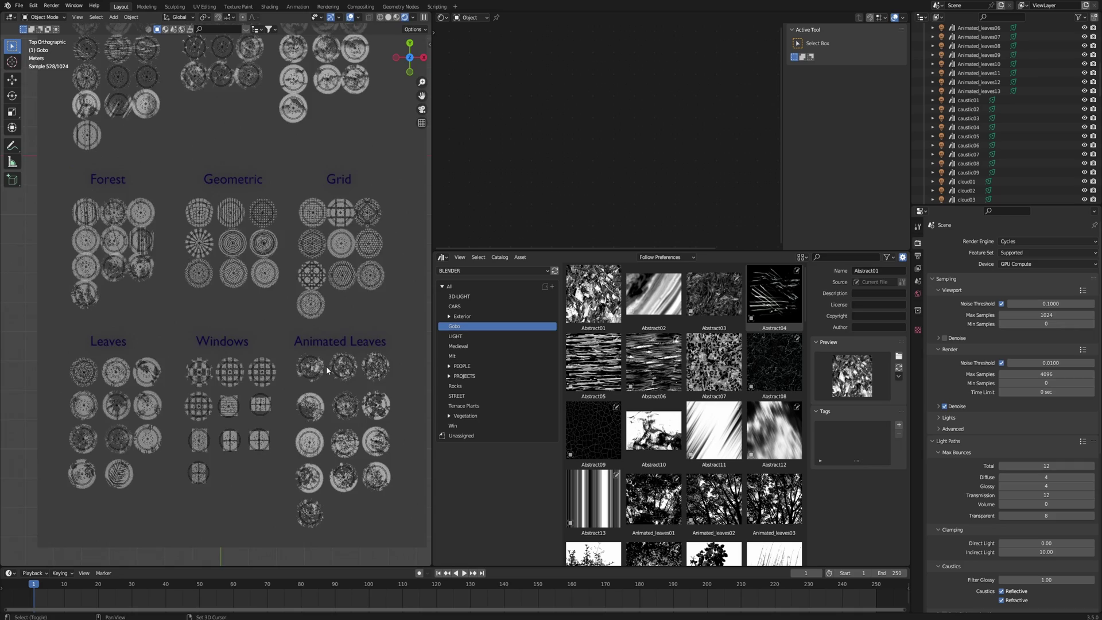
# Step: Look over the gobo light collection file and examine the node setup of the caustic04 light
pyautogui.moveTo(326, 367); pyautogui.dragTo(248, 318, button='middle')
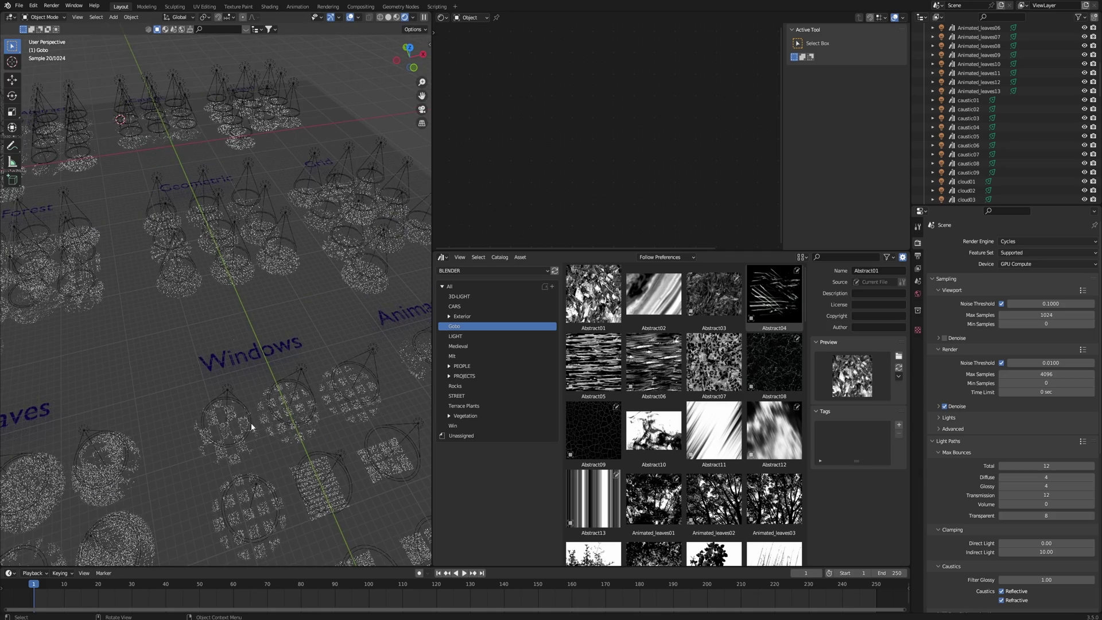
pyautogui.moveTo(251, 427); pyautogui.dragTo(305, 413, button='middle')
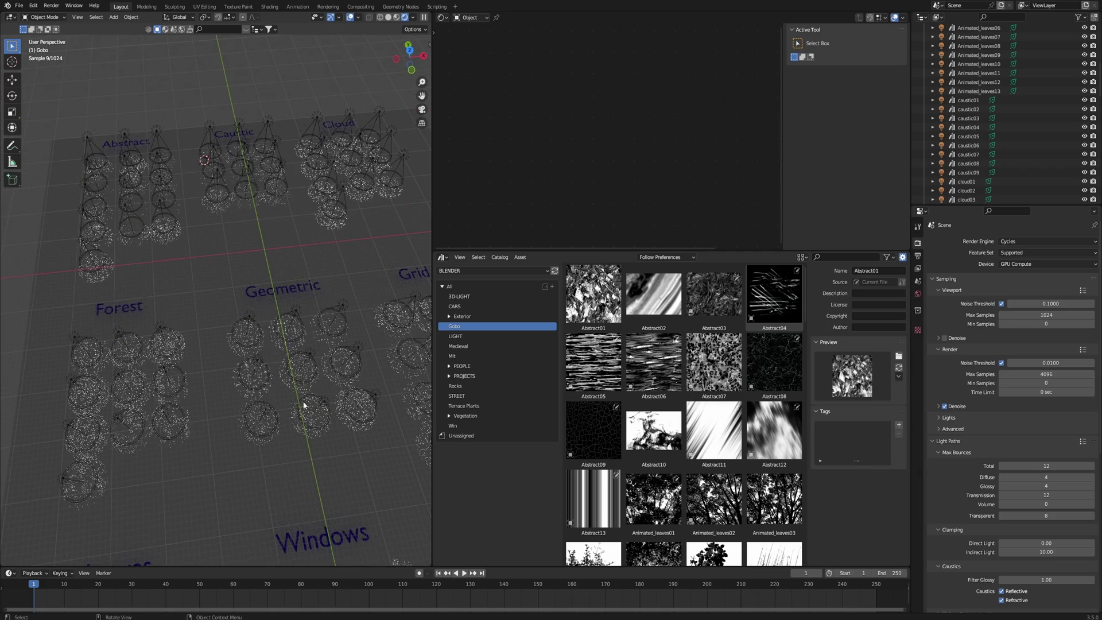
pyautogui.moveTo(259, 268); pyautogui.dragTo(278, 374, button='middle')
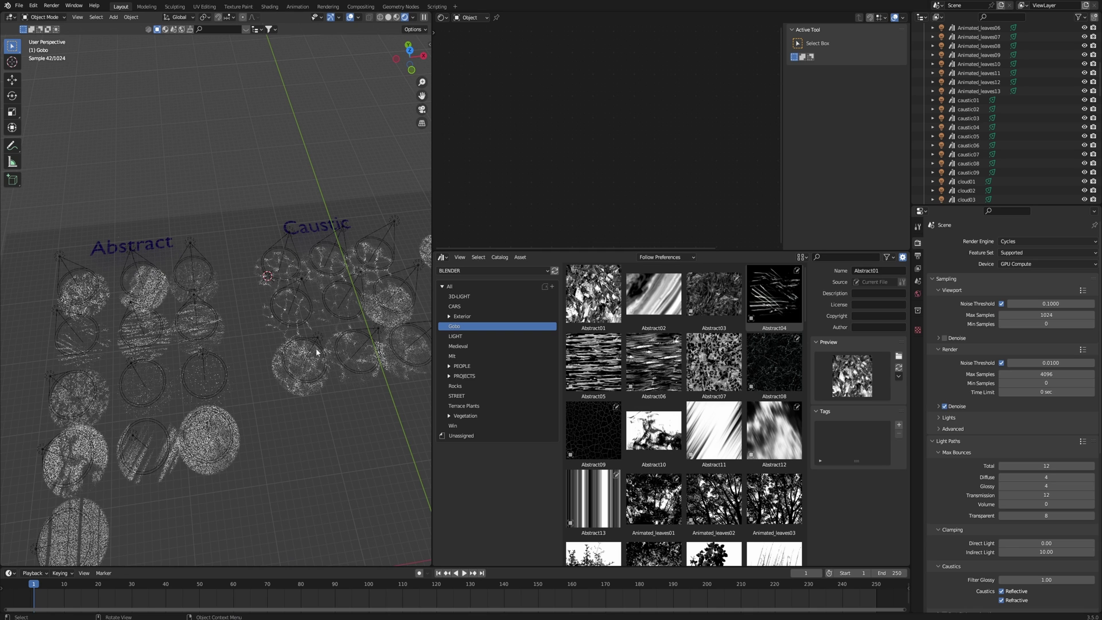
pyautogui.click(303, 279)
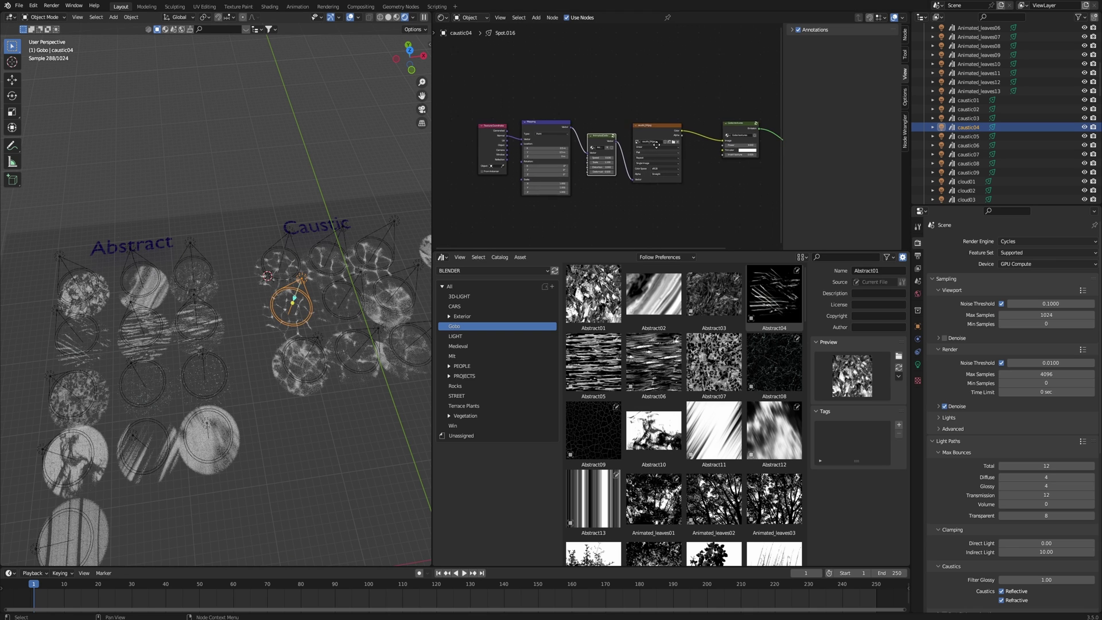
pyautogui.scroll(3, 655, 148)
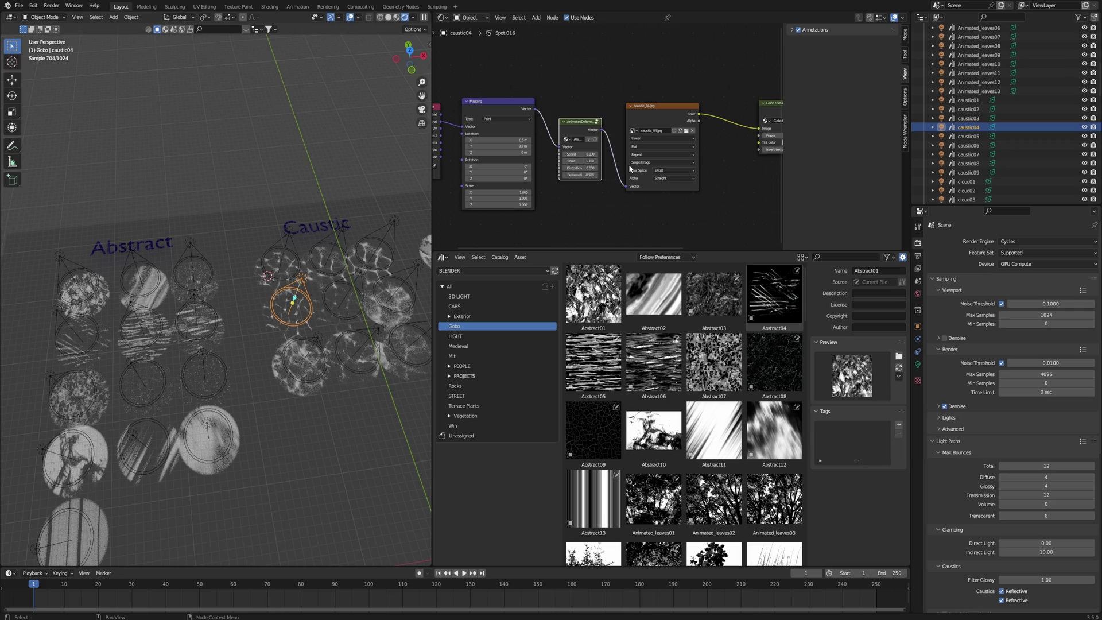
pyautogui.scroll(-2, 629, 168)
pyautogui.scroll(-2, 249, 377)
# Step: Examine the gobo lights across the categories, inspecting the forest03 and forest09 lights in the Forest group
pyautogui.keyDown('shift'); pyautogui.moveTo(249, 344); pyautogui.dragTo(240, 189, button='middle'); pyautogui.keyUp('shift')
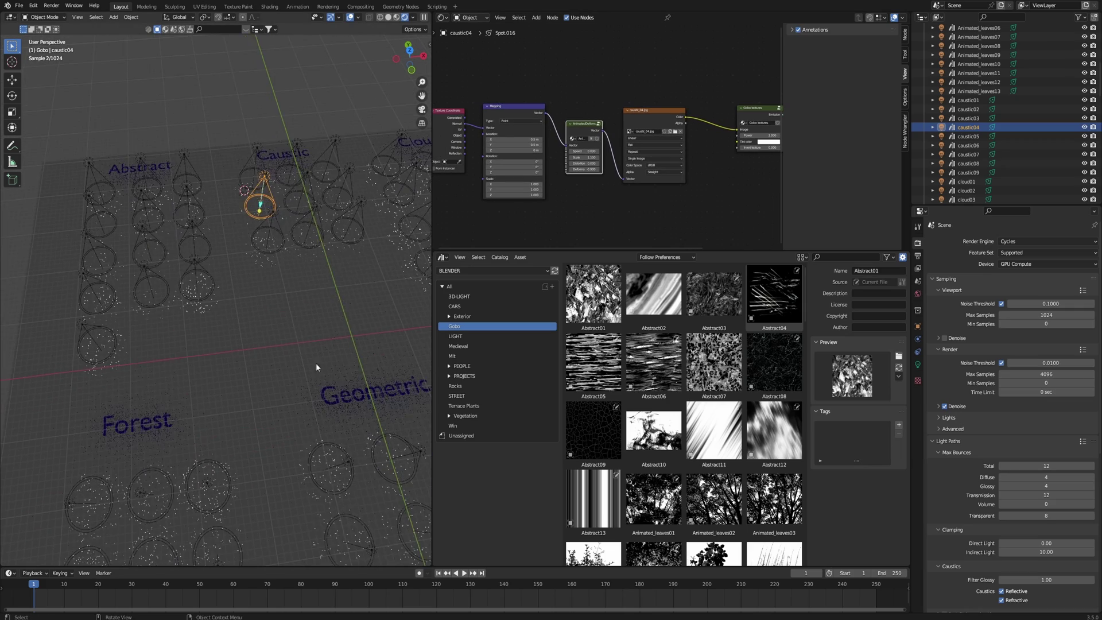
pyautogui.keyDown('shift'); pyautogui.moveTo(315, 366); pyautogui.dragTo(273, 258, button='middle'); pyautogui.keyUp('shift')
pyautogui.click(148, 366)
pyautogui.keyDown('shift'); pyautogui.moveTo(219, 348); pyautogui.dragTo(294, 371, button='middle'); pyautogui.keyUp('shift')
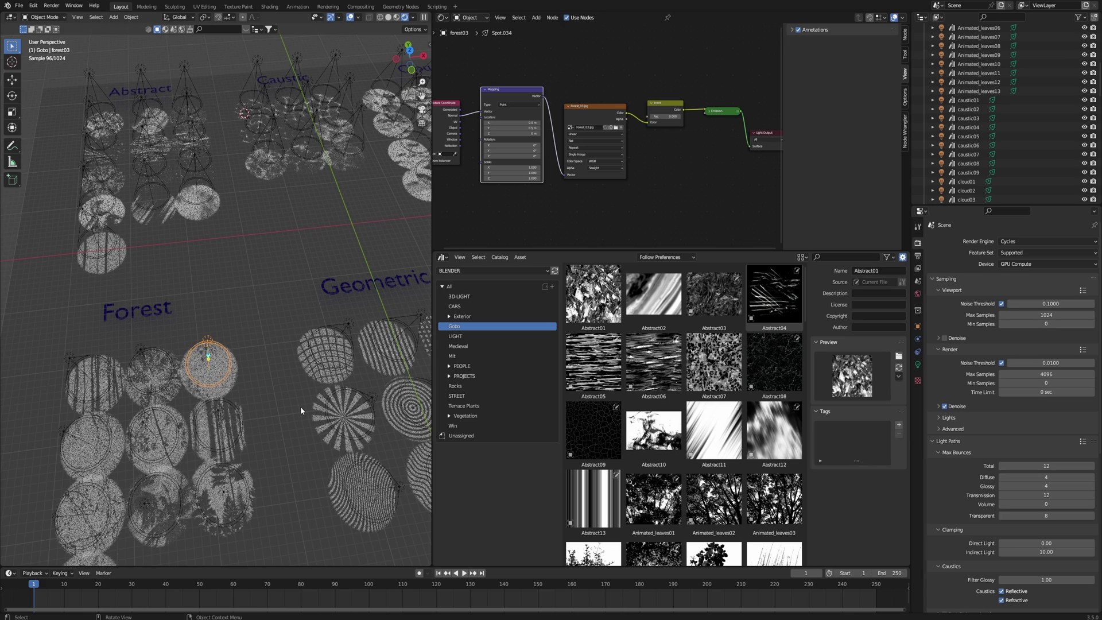
pyautogui.scroll(-5, 301, 406)
pyautogui.keyDown('shift'); pyautogui.moveTo(339, 418); pyautogui.dragTo(203, 292, button='middle'); pyautogui.keyUp('shift')
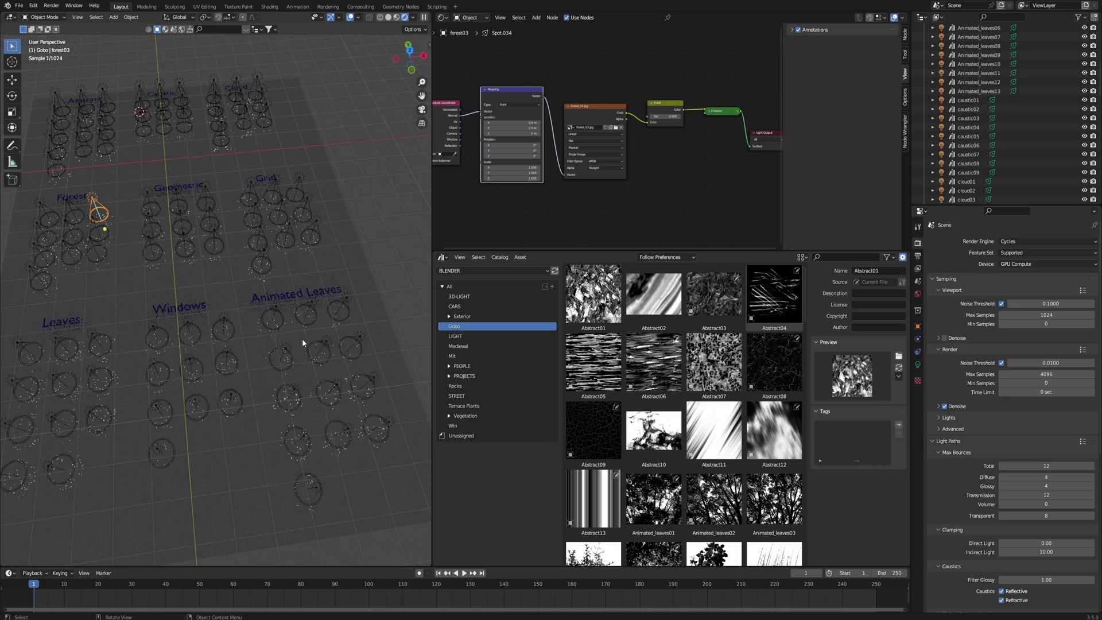
pyautogui.moveTo(303, 339); pyautogui.dragTo(287, 369, button='middle')
pyautogui.keyDown('shift'); pyautogui.moveTo(299, 303); pyautogui.dragTo(329, 326, button='middle'); pyautogui.keyUp('shift')
pyautogui.press('KP_7')
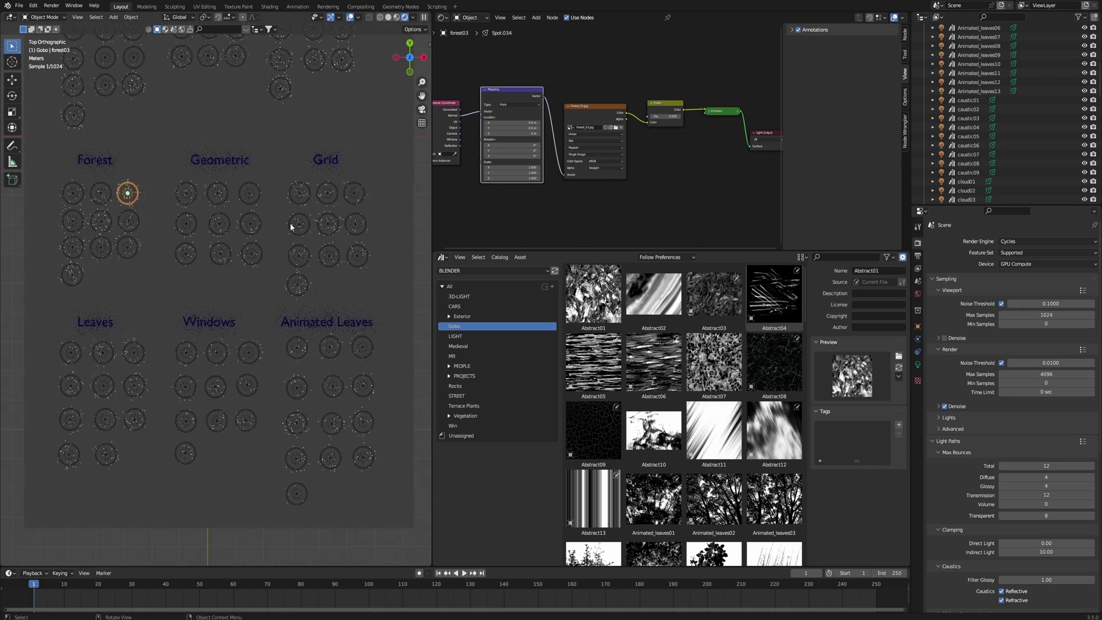
pyautogui.keyDown('shift'); pyautogui.moveTo(298, 253); pyautogui.dragTo(312, 329, button='middle'); pyautogui.keyUp('shift')
pyautogui.scroll(5, 133, 246)
pyautogui.keyDown('shift'); pyautogui.moveTo(133, 255); pyautogui.dragTo(405, 322, button='middle'); pyautogui.keyUp('shift')
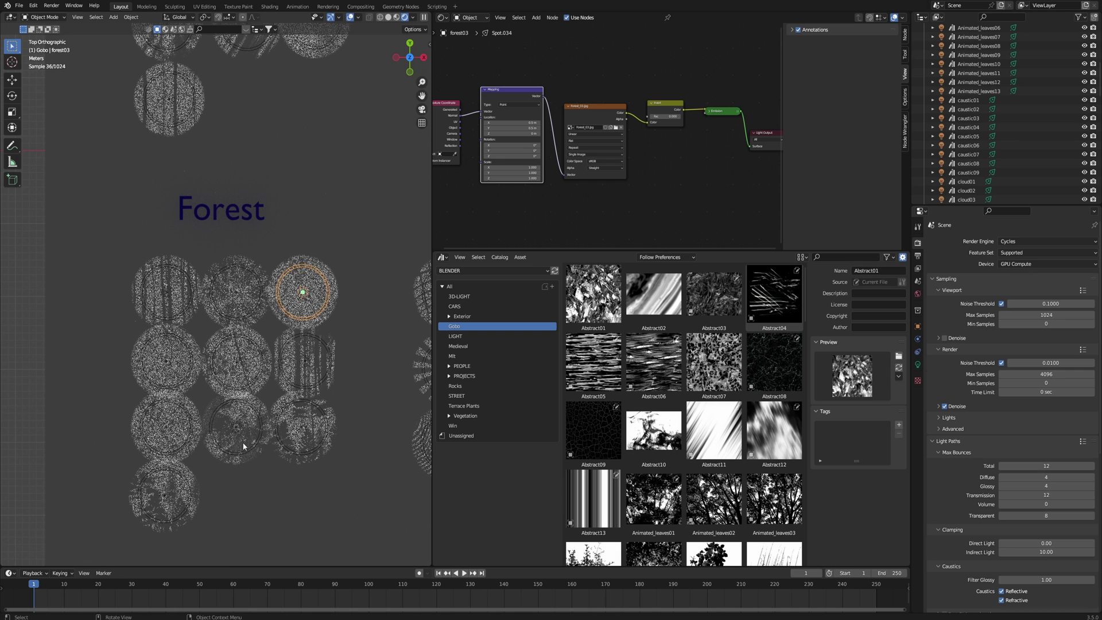
pyautogui.click(300, 432)
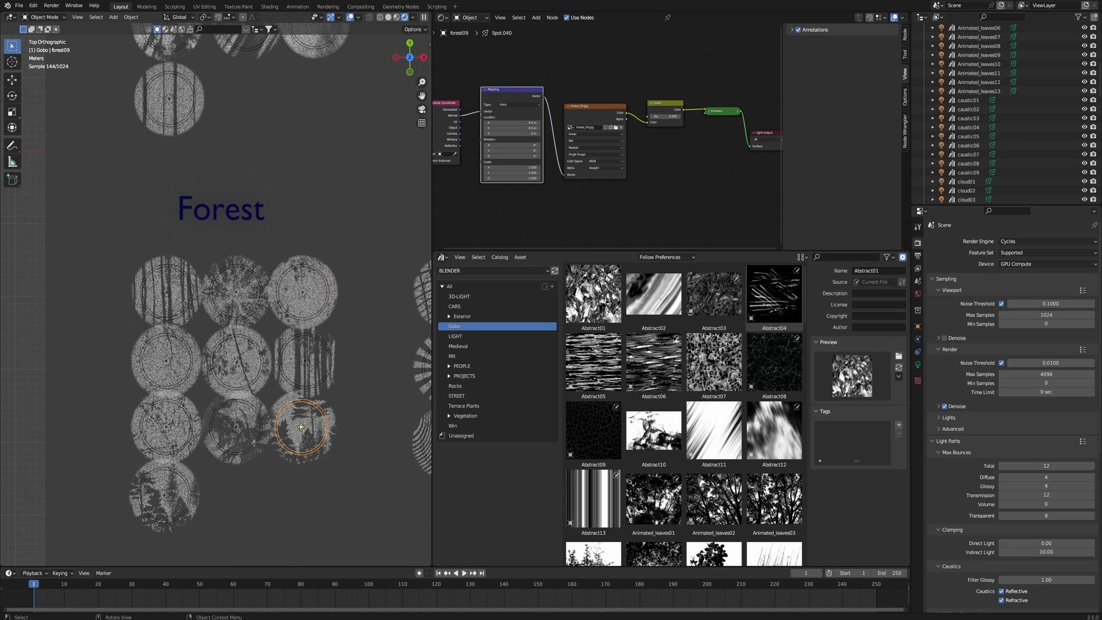
# Step: Browse the gobo light assets in the Gobo catalog of the library file
pyautogui.scroll(-5, 692, 431)
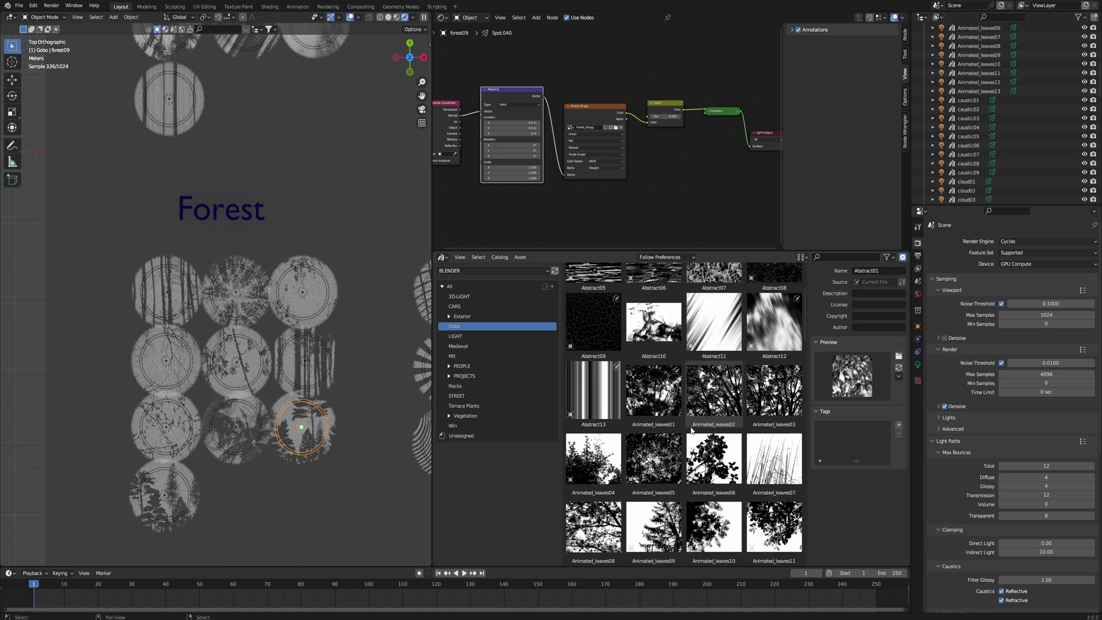
pyautogui.scroll(5, 692, 431)
pyautogui.scroll(-5, 695, 423)
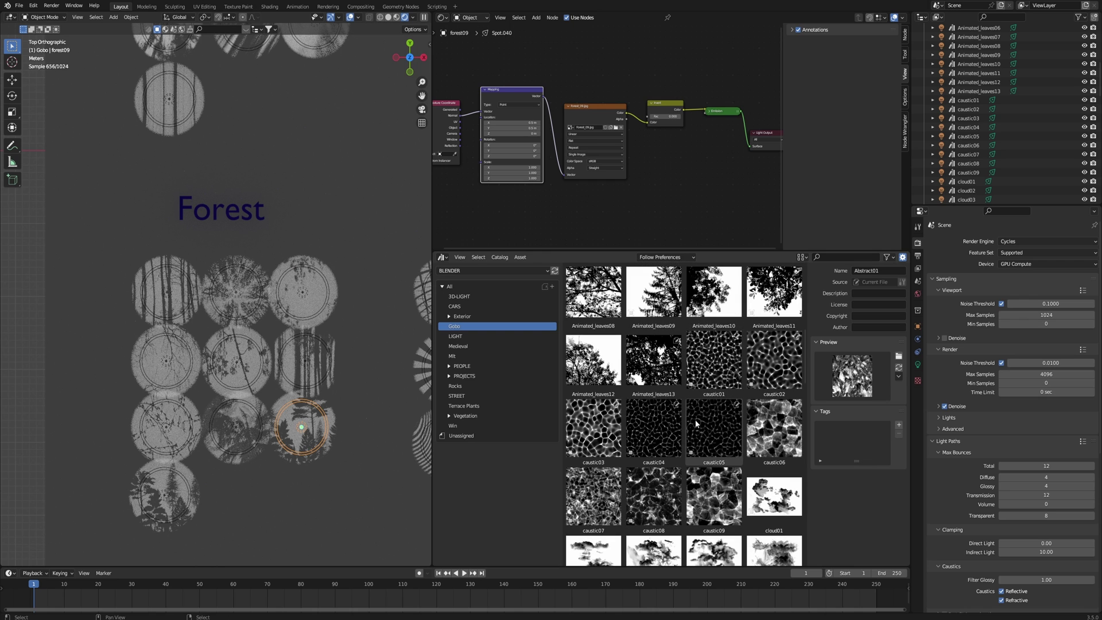
pyautogui.scroll(-5, 721, 411)
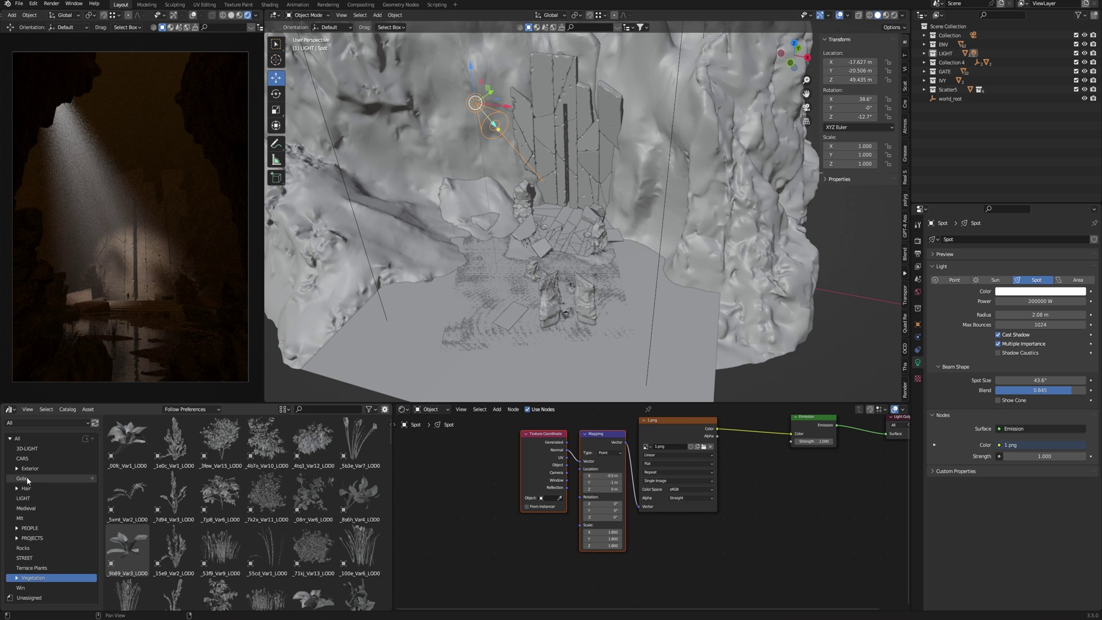
# Step: Add the cloud09 gobo light from the Gobo catalog to the cave scene and move it near the spot light in top view
pyautogui.scroll(-10, 198, 512)
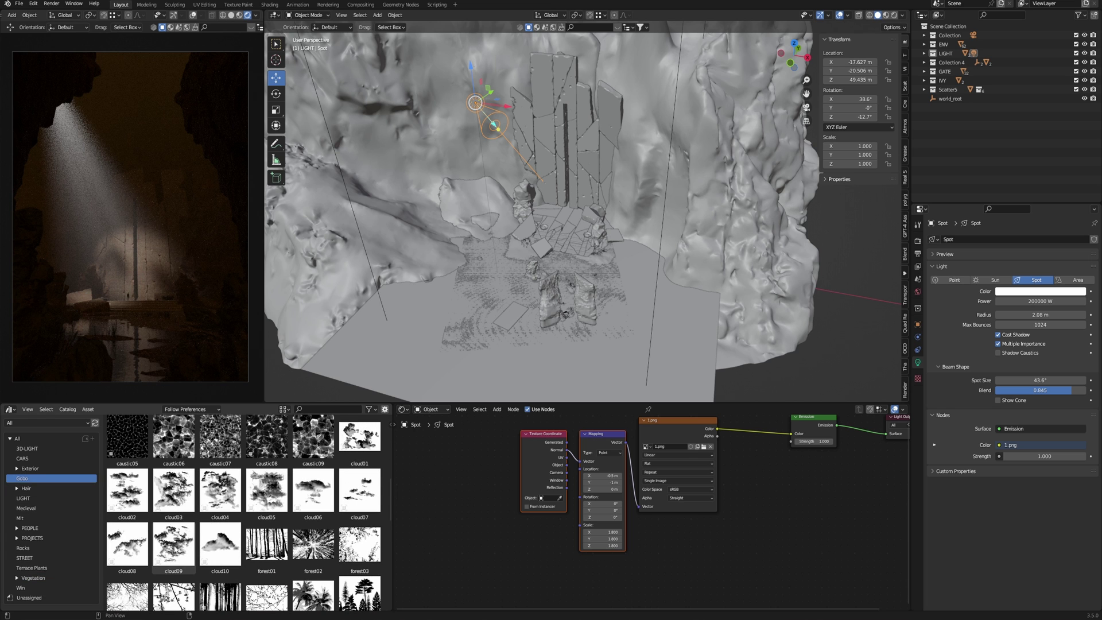
pyautogui.moveTo(174, 548); pyautogui.dragTo(738, 381)
pyautogui.press('KP_7')
pyautogui.press('g')
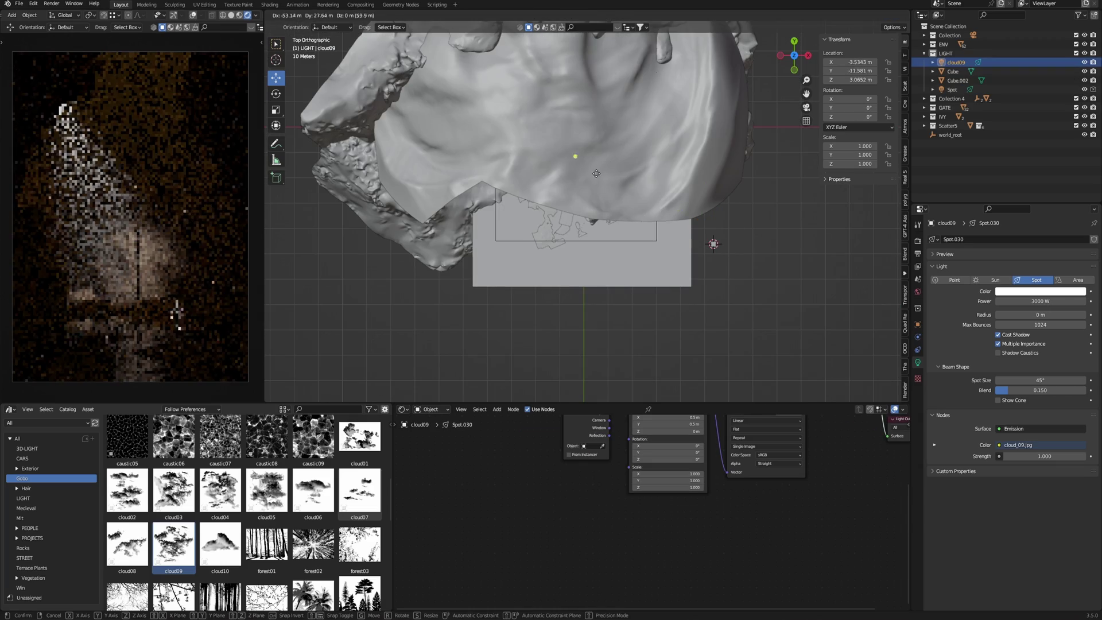
pyautogui.click(567, 157)
# Step: With the scene in see-through display, raise the cloud09 light in side view to about Y -20.5 m and Z 49.25 m, beside the original spot
pyautogui.hotkey('shift', 'z')
pyautogui.scroll(3, 625, 318)
pyautogui.keyDown('shift'); pyautogui.moveTo(601, 194); pyautogui.dragTo(702, 215, button='middle'); pyautogui.keyUp('shift')
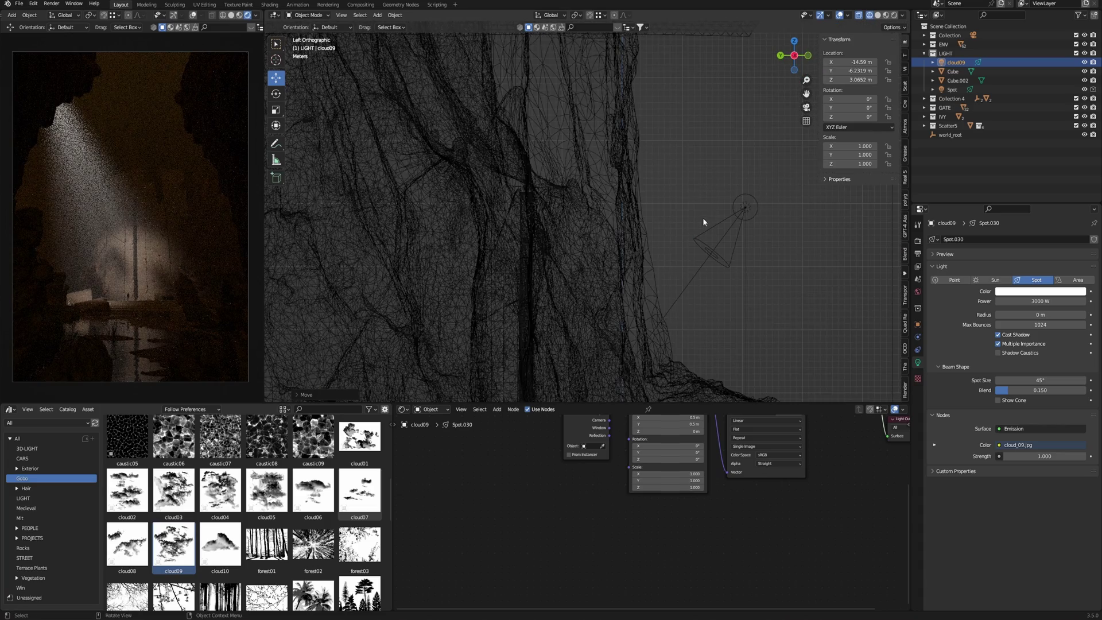
pyautogui.scroll(-5, 677, 241)
pyautogui.press('g')
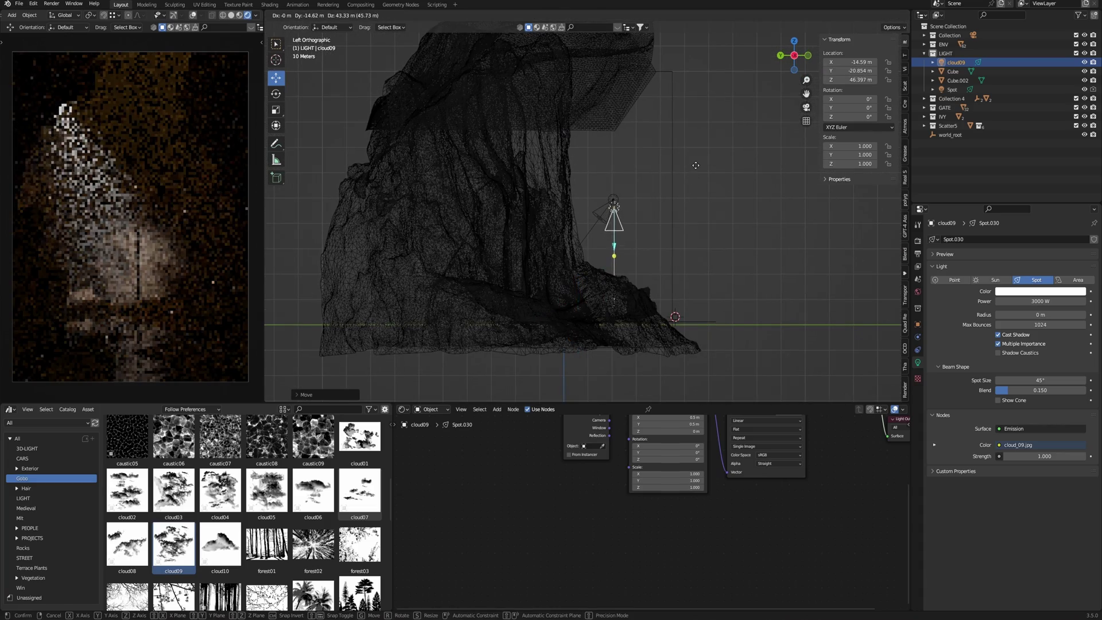
pyautogui.click(692, 261)
# Step: Align the cloud09 light over the original spot in top view at about X -17.7 m and Y -20.36 m
pyautogui.press('KP_7')
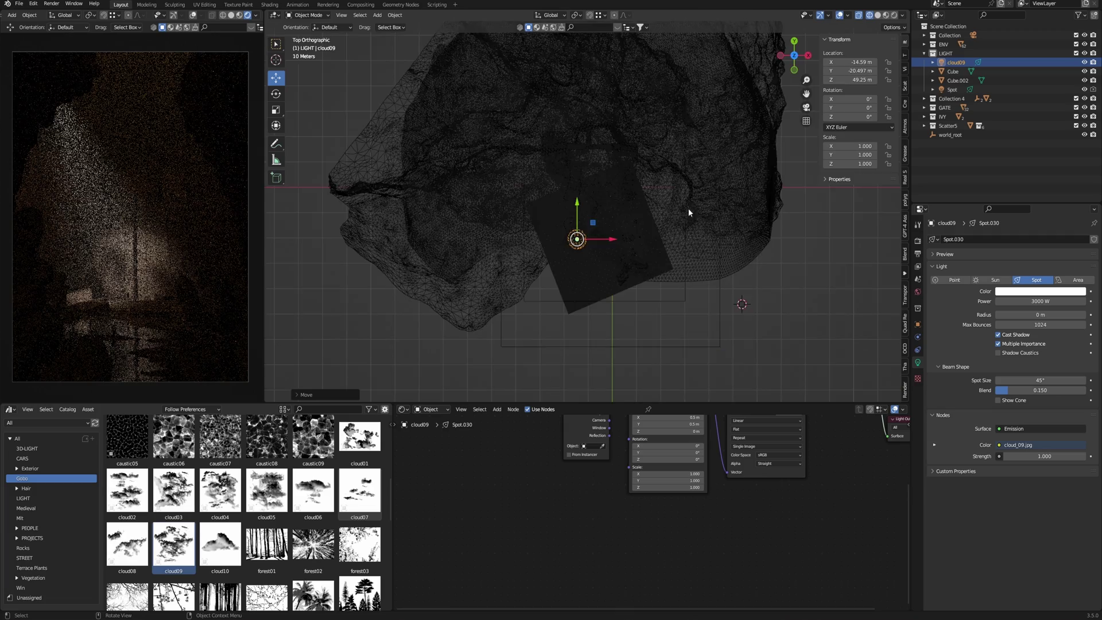
pyautogui.scroll(8, 618, 264)
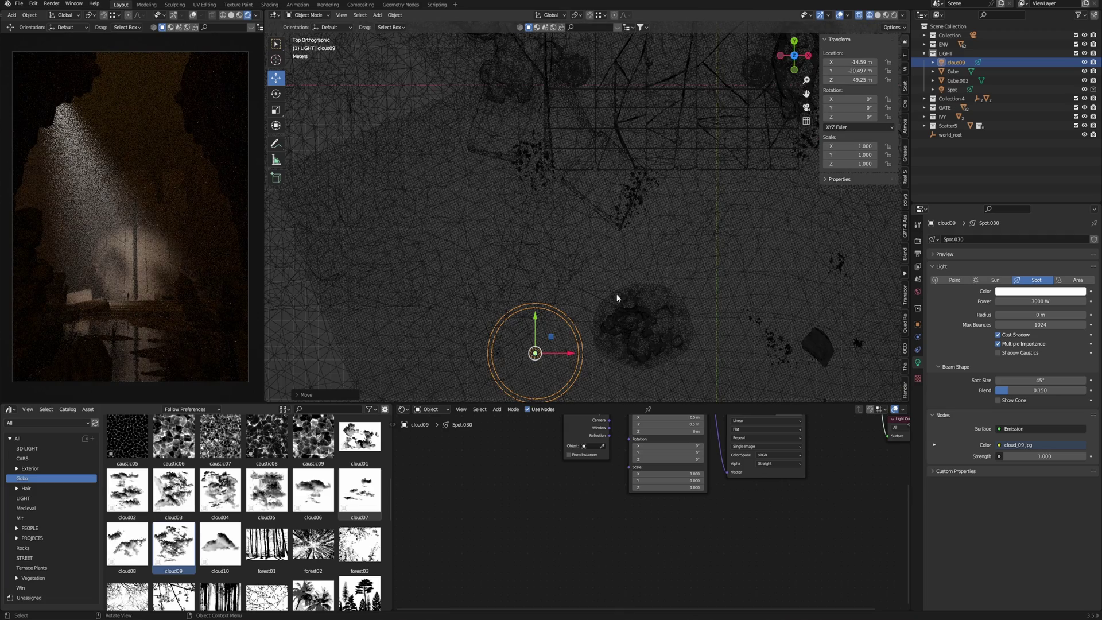
pyautogui.press('g')
pyautogui.click(577, 298)
pyautogui.scroll(-4, 589, 301)
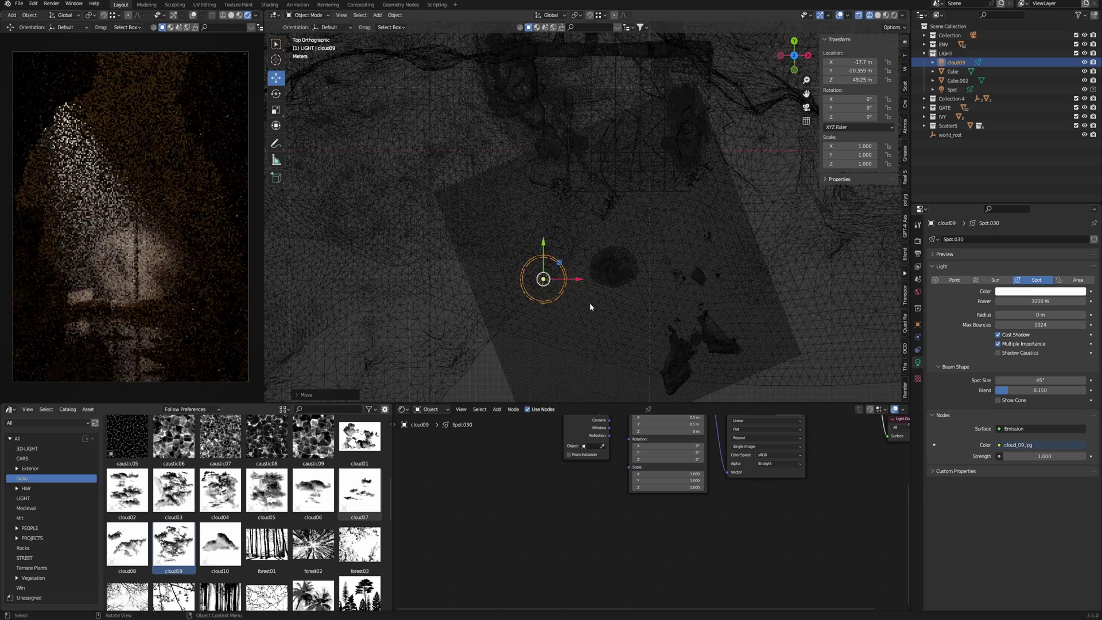
# Step: Rotate the cloud09 light to 38.6° on X and -12.7° on Z so it aims like the original spot
pyautogui.press('ctrl+KP_3')
pyautogui.press('r')
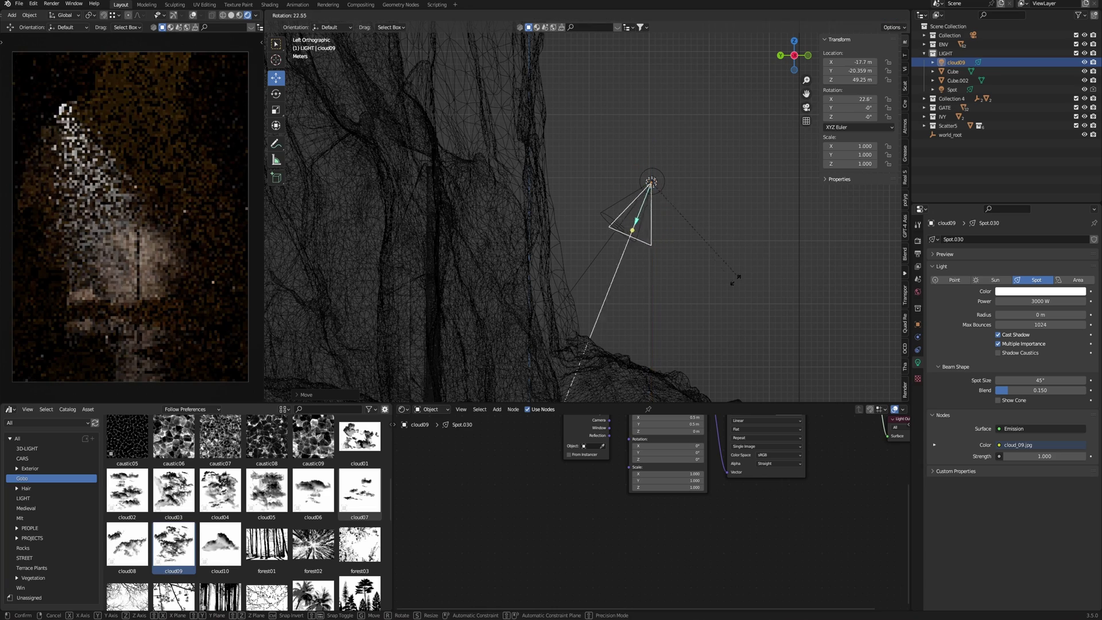
pyautogui.click(714, 310)
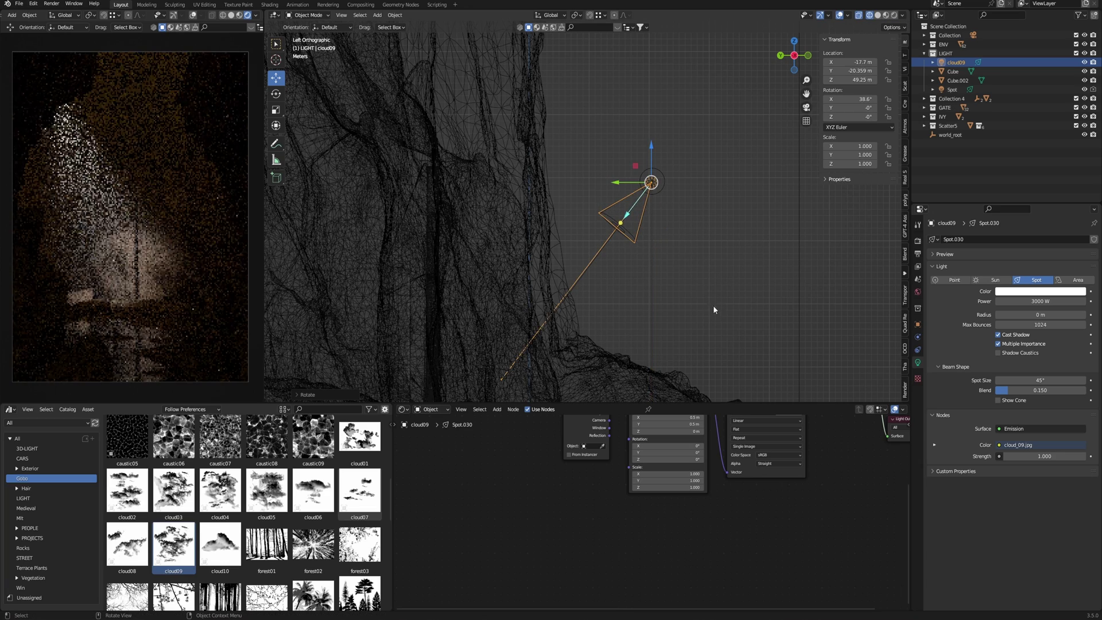
pyautogui.press('KP_7')
pyautogui.press('r')
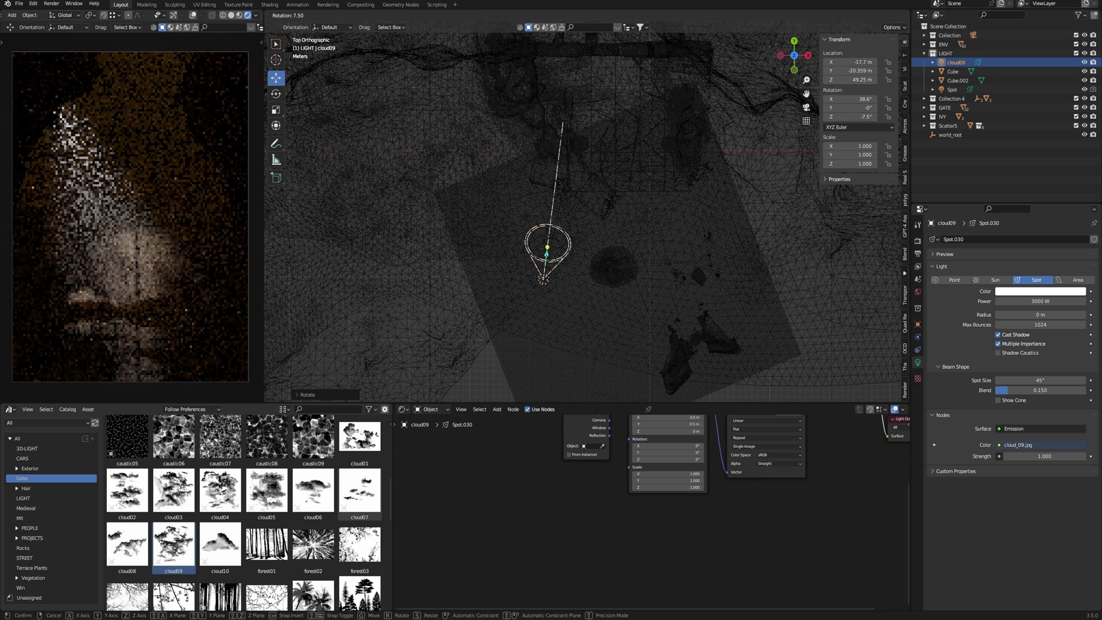
pyautogui.click(712, 241)
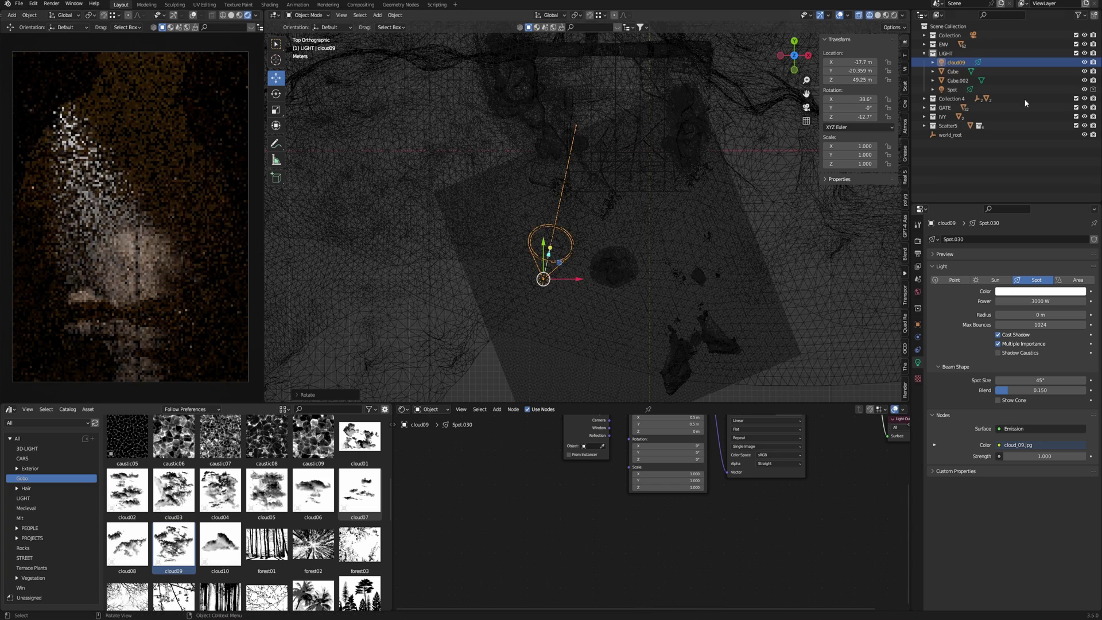
# Step: Hide the original Spot light and raise the cloud09 light's power to 300000 W
pyautogui.click(1084, 90)
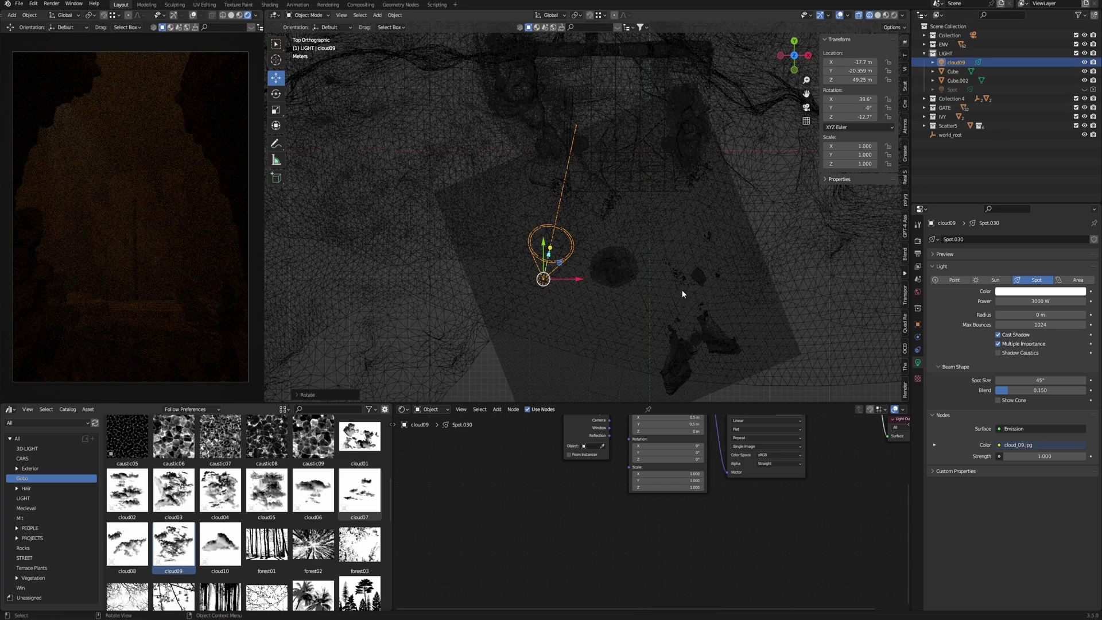
pyautogui.moveTo(682, 294); pyautogui.dragTo(859, 282, button='middle')
pyautogui.click(1041, 302)
pyautogui.write('1')
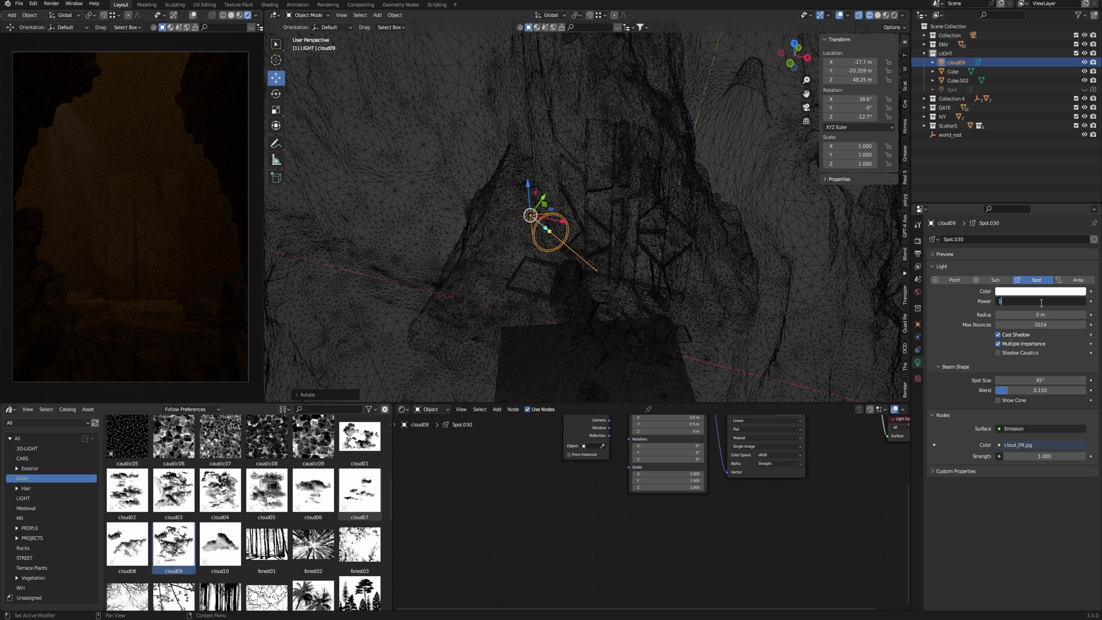
pyautogui.write('0000 W')
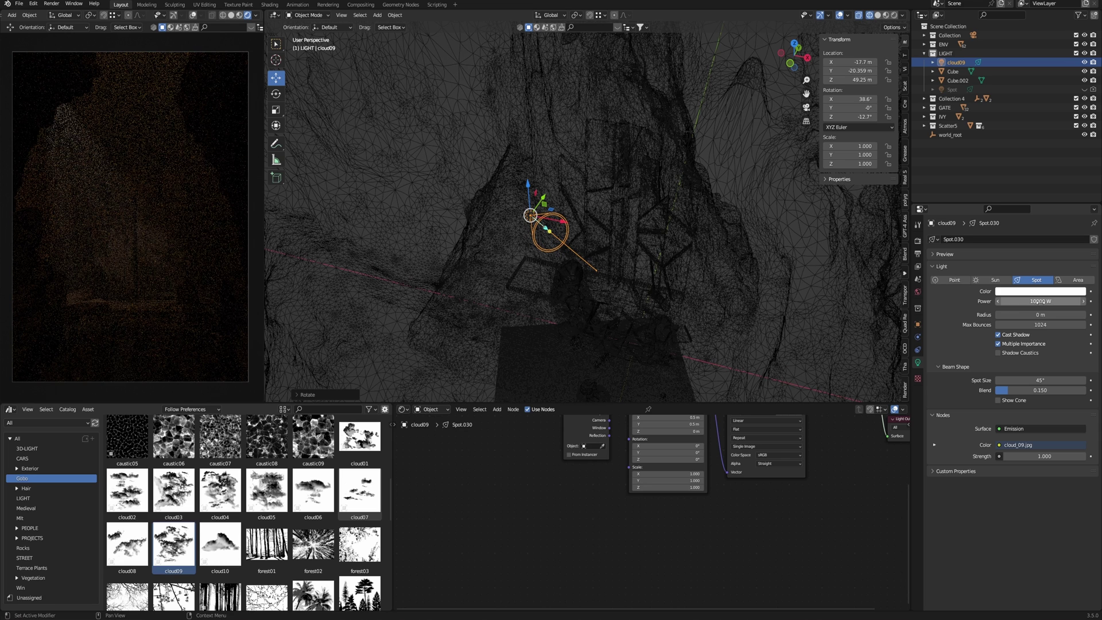
pyautogui.write('0')
pyautogui.press('Return')
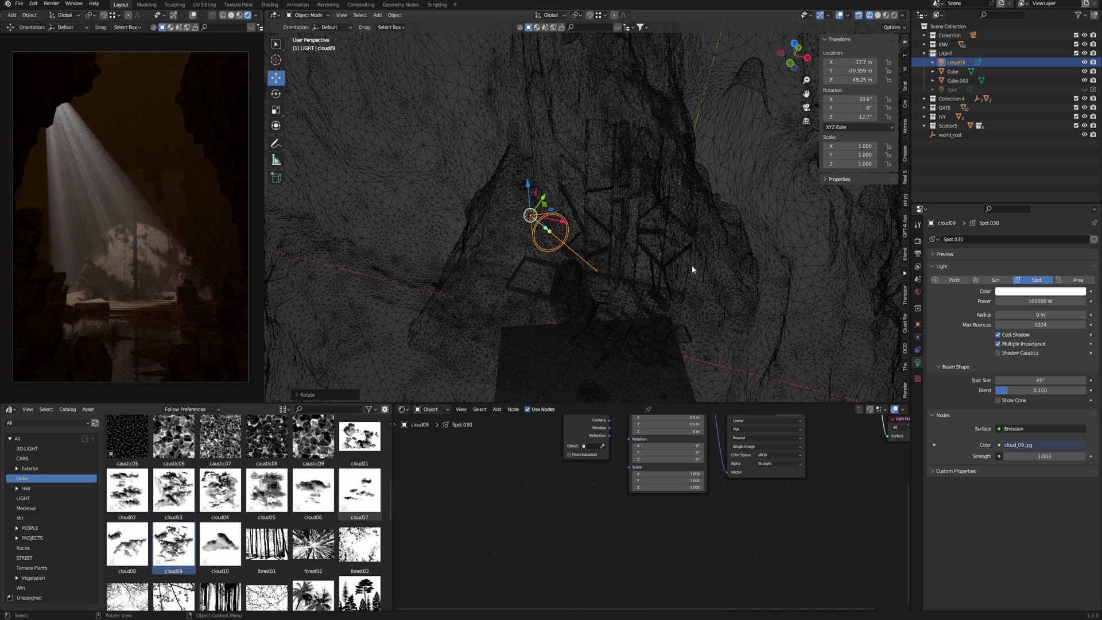
pyautogui.click(1022, 301)
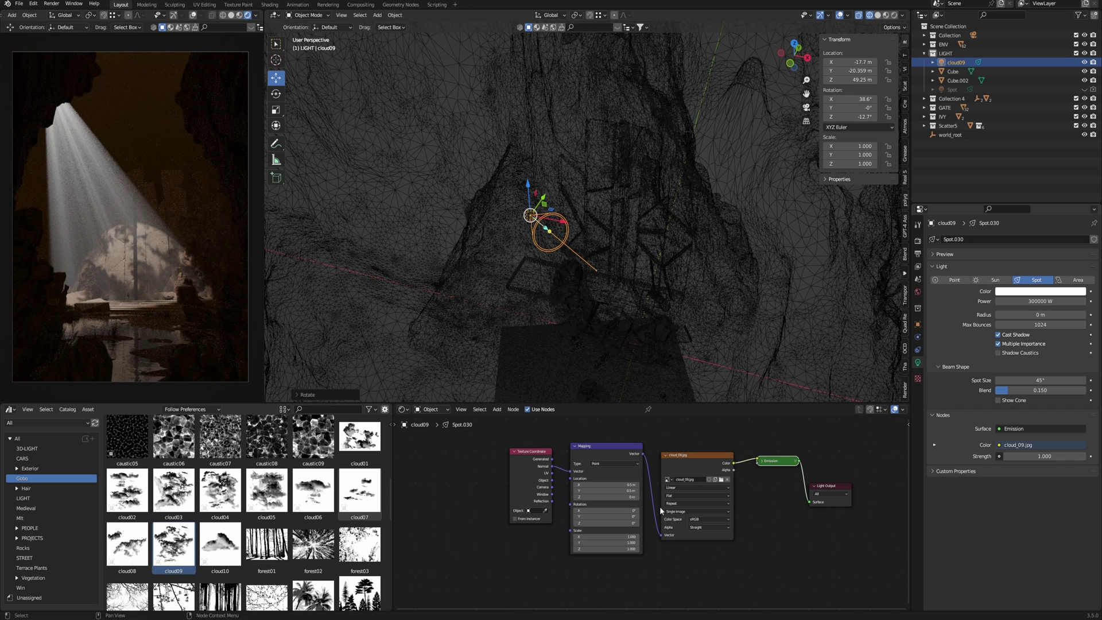
# Step: Browse the gobo texture folders and replace the cloud09 light's image with cloud_02.jpg from the cloud folder
pyautogui.scroll(1, 657, 506)
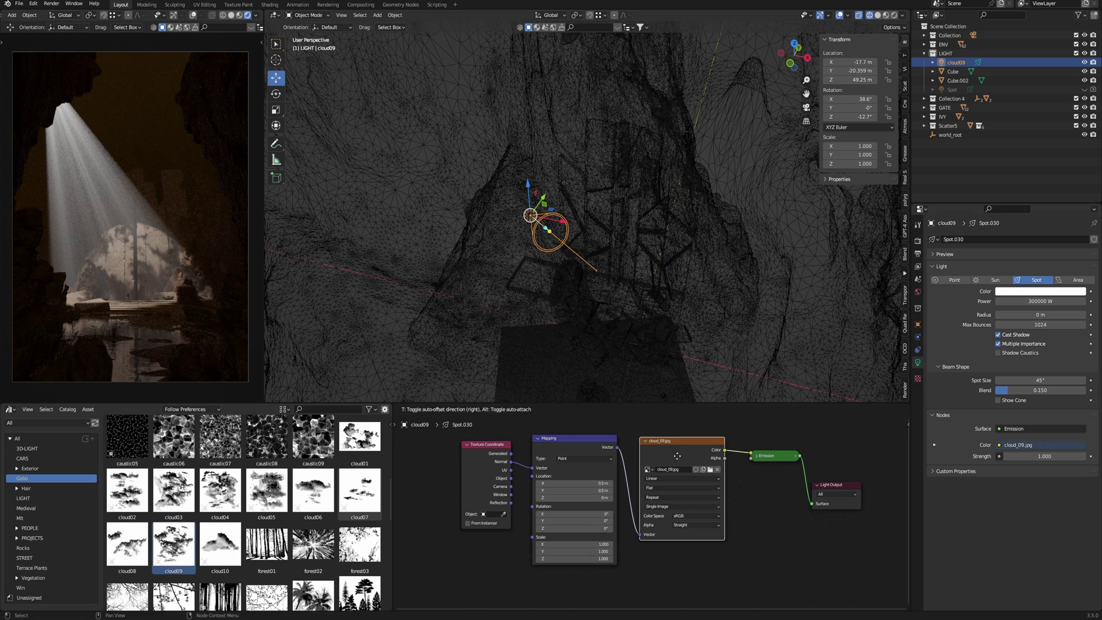
pyautogui.moveTo(683, 488); pyautogui.dragTo(652, 495, button='middle')
pyautogui.click(679, 473)
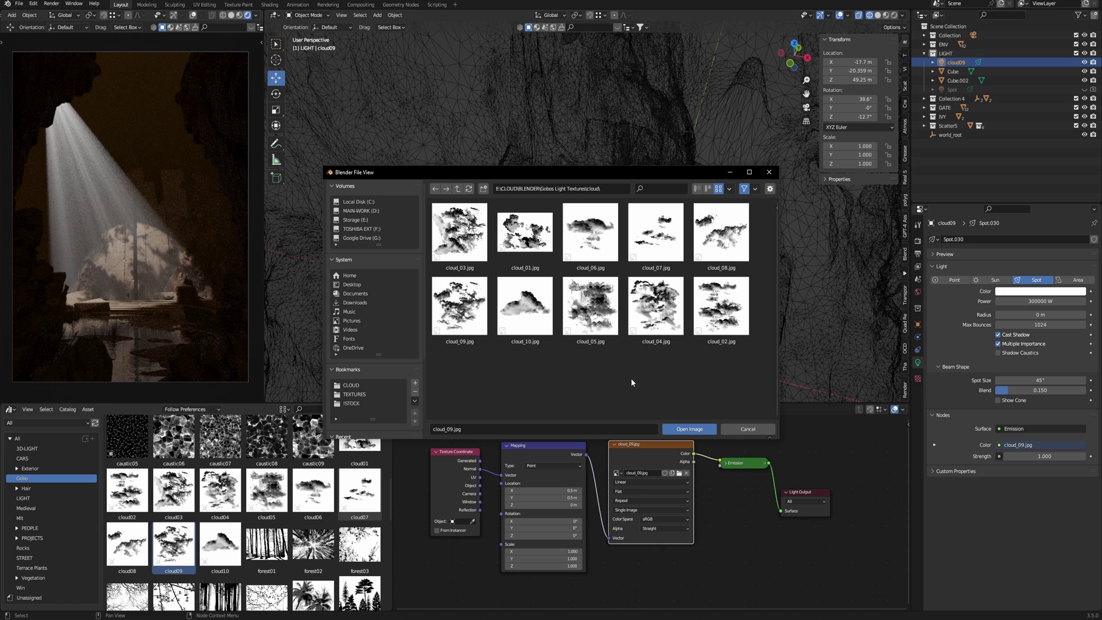
pyautogui.click(457, 188)
pyautogui.click(589, 315)
pyautogui.doubleClick(589, 315)
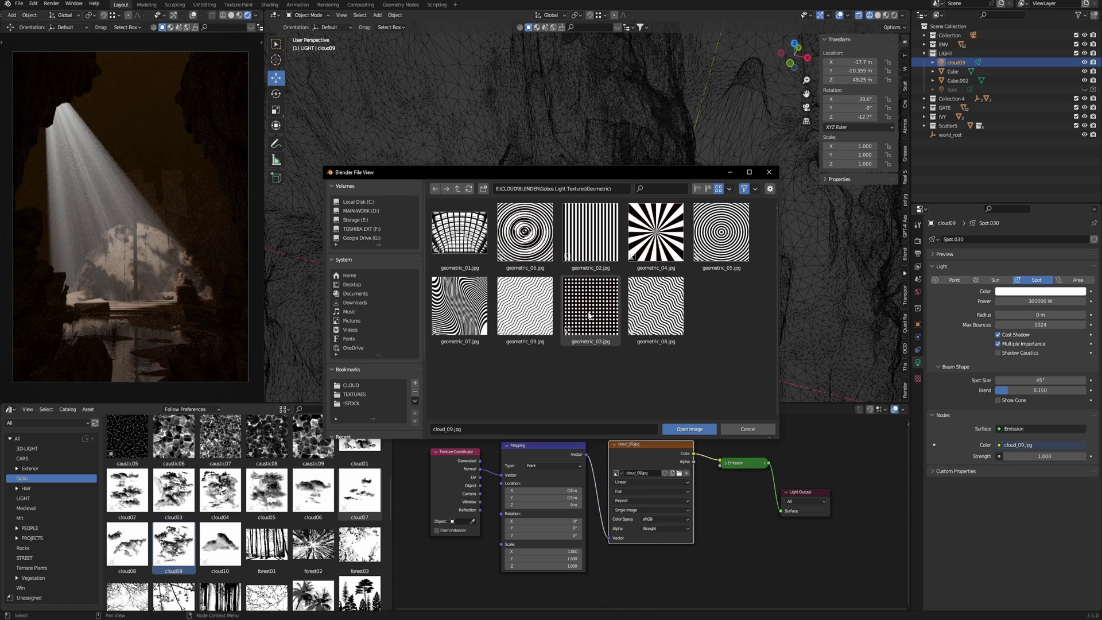
pyautogui.click(458, 189)
pyautogui.click(524, 228)
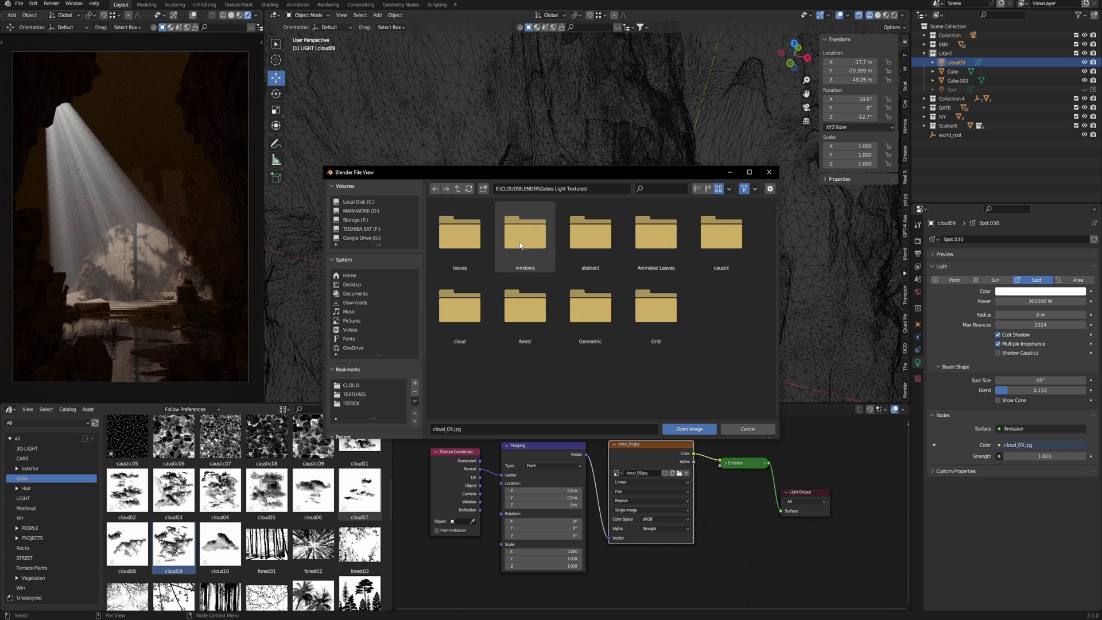
pyautogui.doubleClick(524, 228)
pyautogui.click(458, 188)
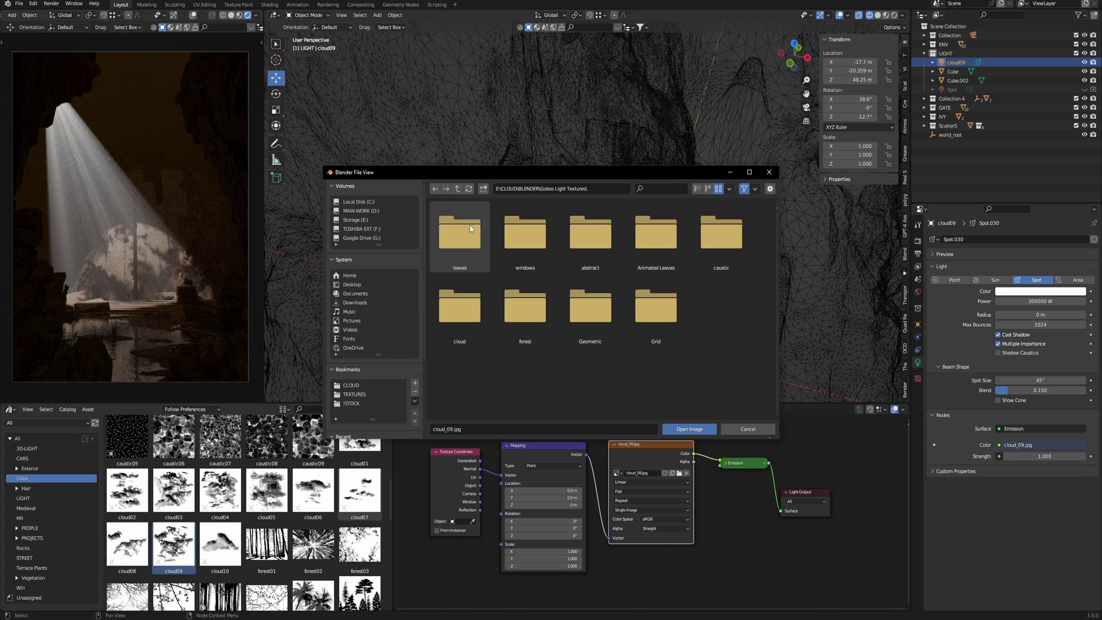
pyautogui.doubleClick(465, 314)
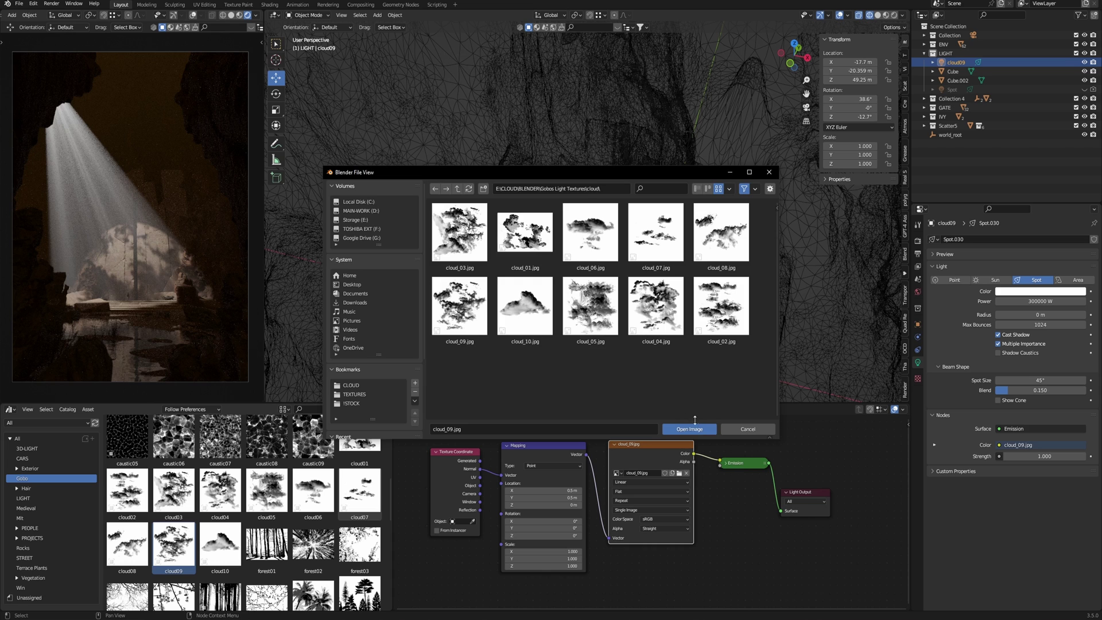
pyautogui.doubleClick(720, 305)
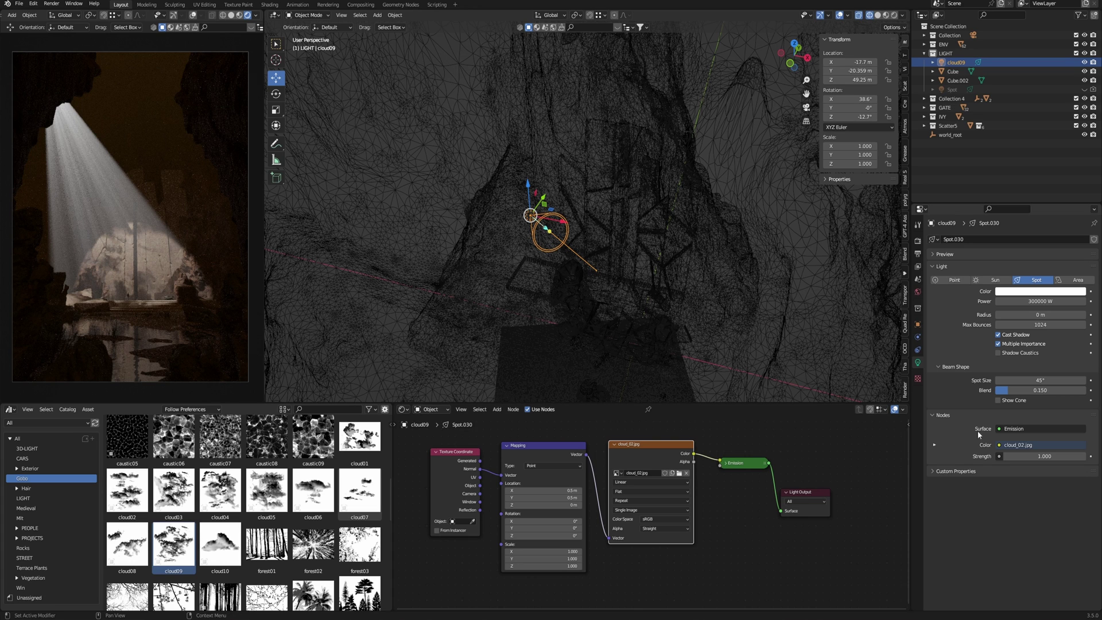
# Step: Soften the cloud09 light with a 1.4 m radius and 0.981 blend, and shift its gobo mapping location to 2.1 m on X
pyautogui.moveTo(1040, 315); pyautogui.dragTo(1081, 315)
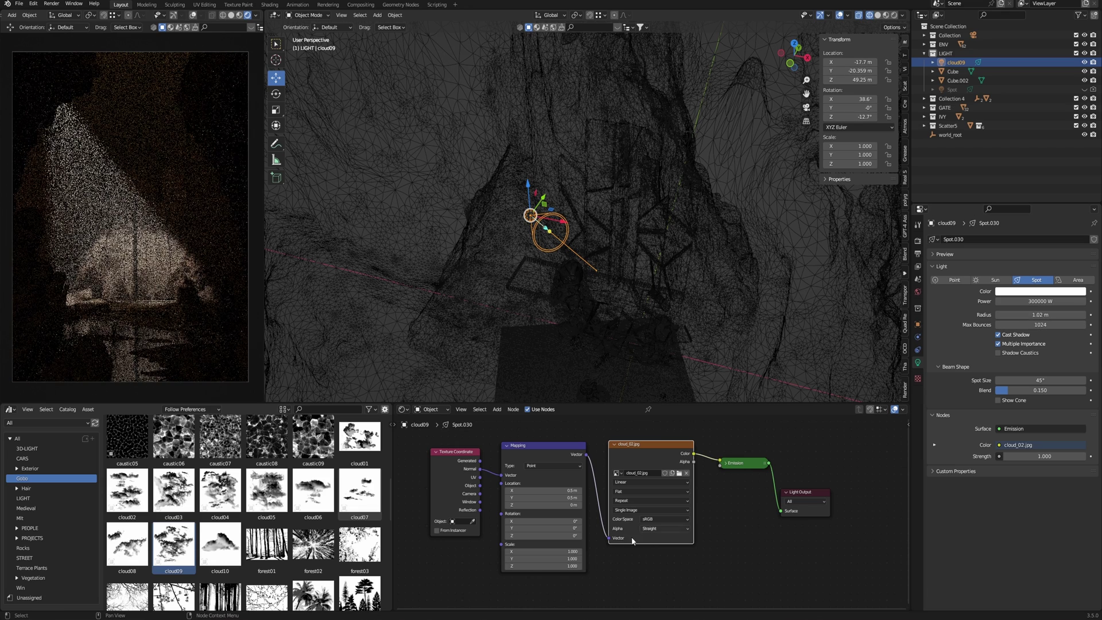
pyautogui.moveTo(551, 491); pyautogui.dragTo(576, 491)
pyautogui.moveTo(1007, 390); pyautogui.dragTo(1081, 389)
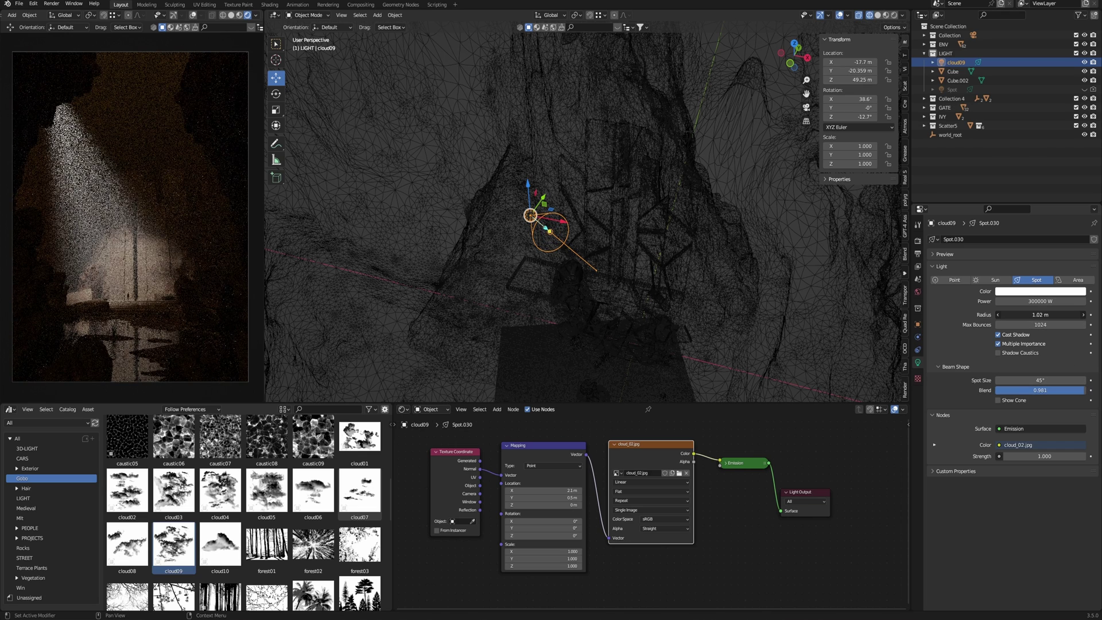
pyautogui.moveTo(1040, 315); pyautogui.dragTo(1059, 315)
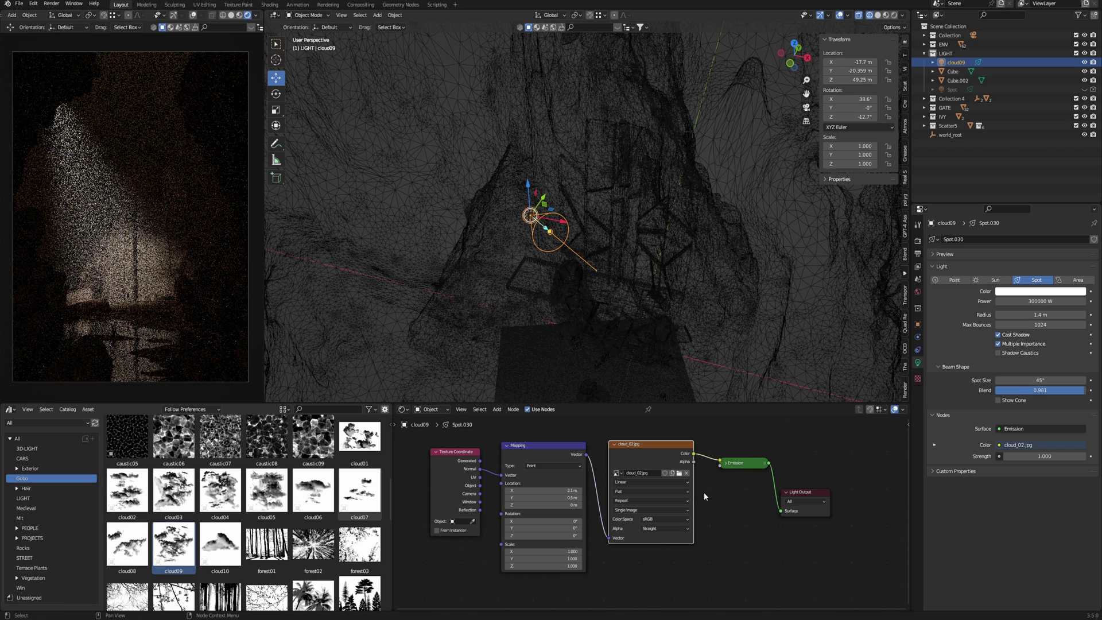
pyautogui.moveTo(604, 501); pyautogui.dragTo(619, 497, button='middle')
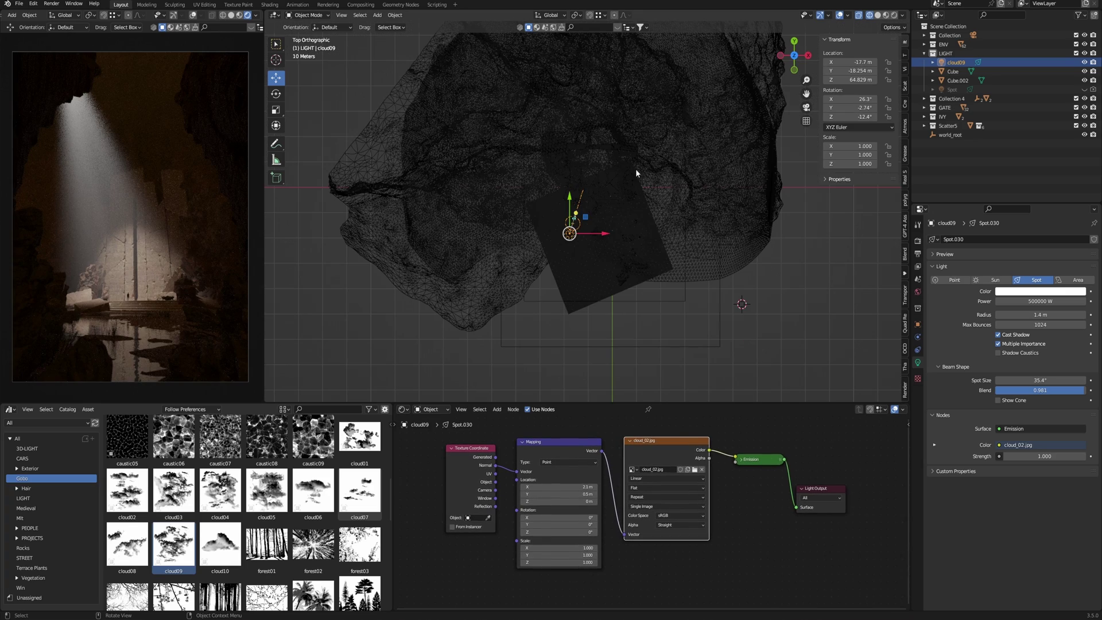
# Step: Duplicate the cloud09 light in top view, placing the copy at about X -7.5 m, Y -20 m with a Z rotation of -5.89°
pyautogui.hotkey('shift', 'd')
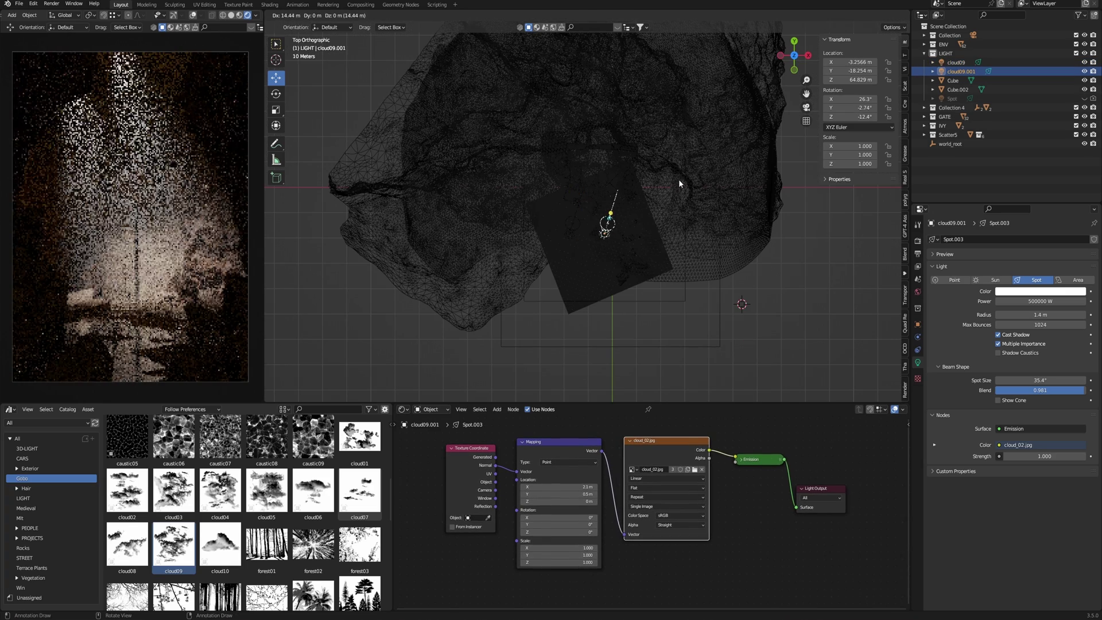
pyautogui.press('r')
pyautogui.click(717, 188)
pyautogui.press('g')
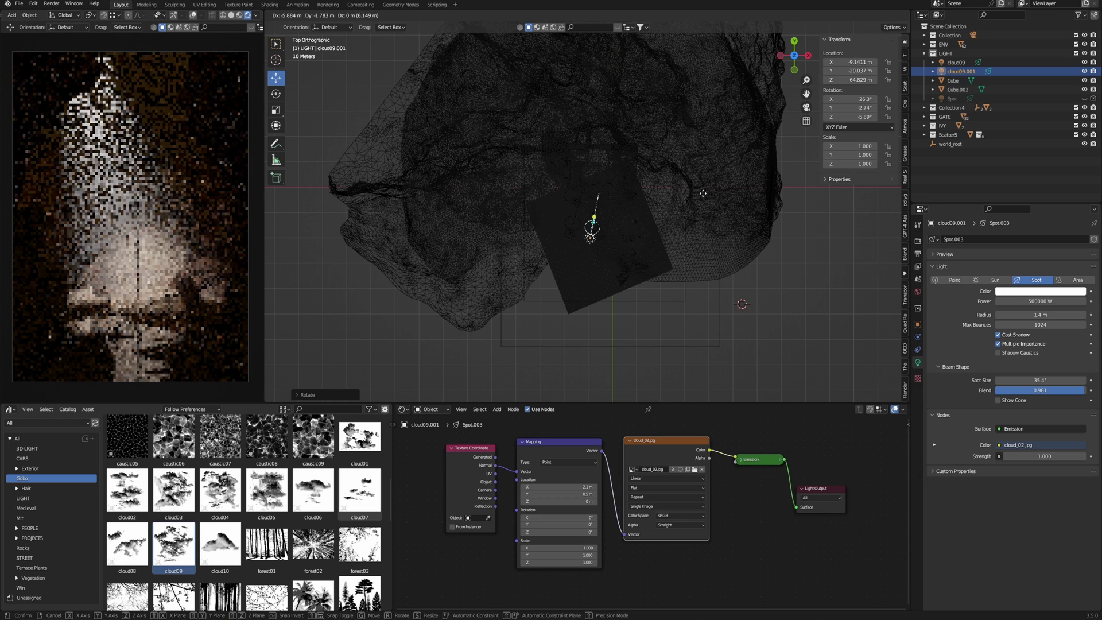
pyautogui.click(707, 194)
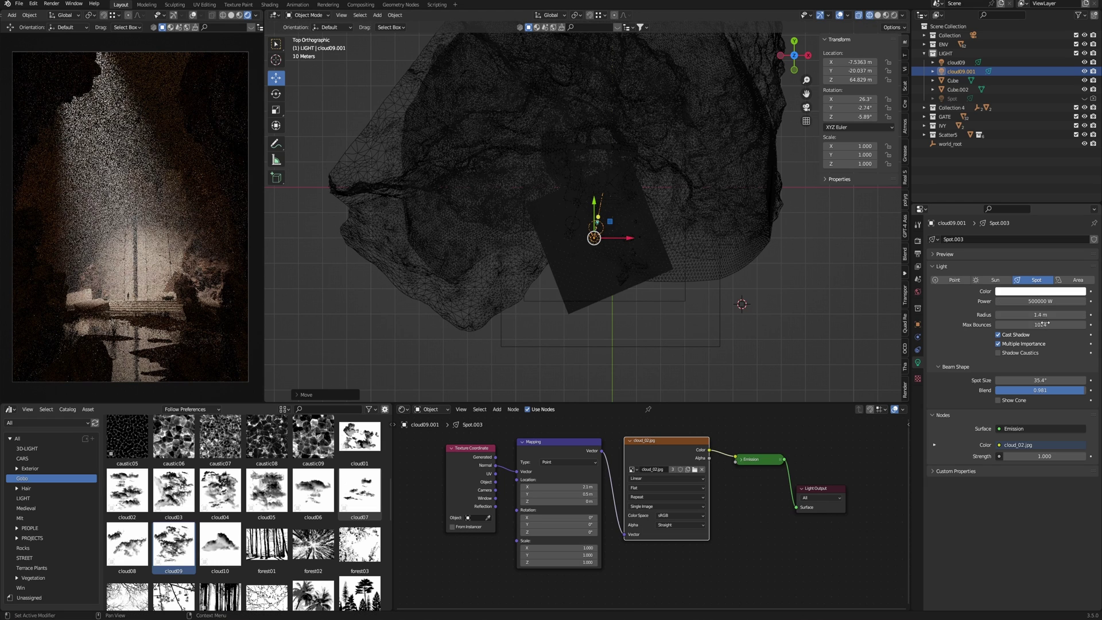
# Step: Narrow the duplicated light's spot size to 26.8° and set its power to 300000 W
pyautogui.moveTo(1040, 380); pyautogui.dragTo(1006, 380)
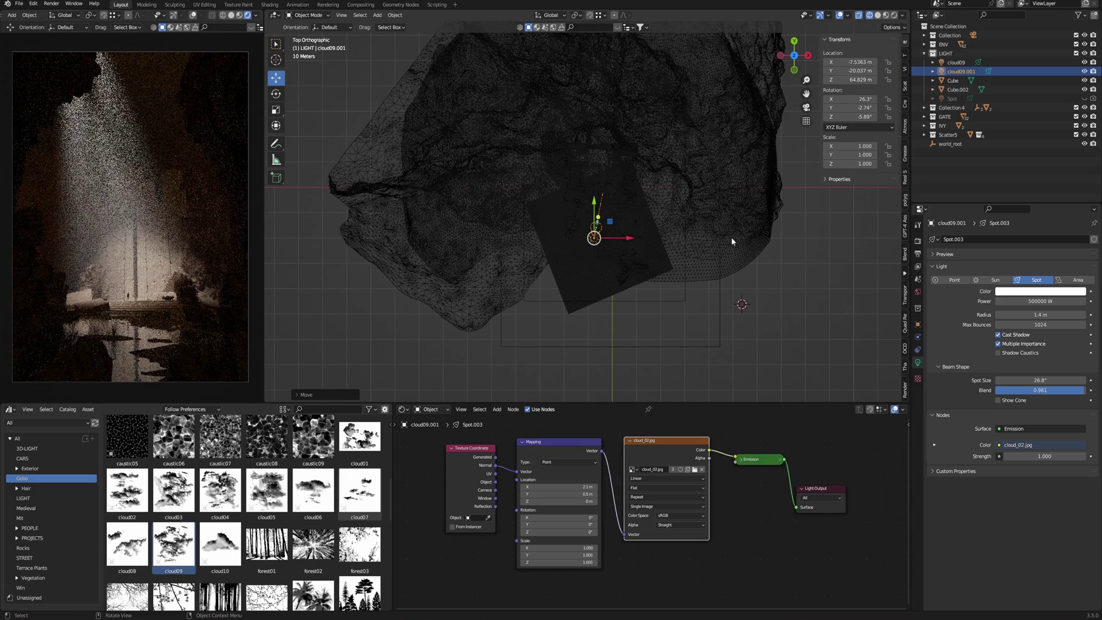
pyautogui.doubleClick(1016, 301)
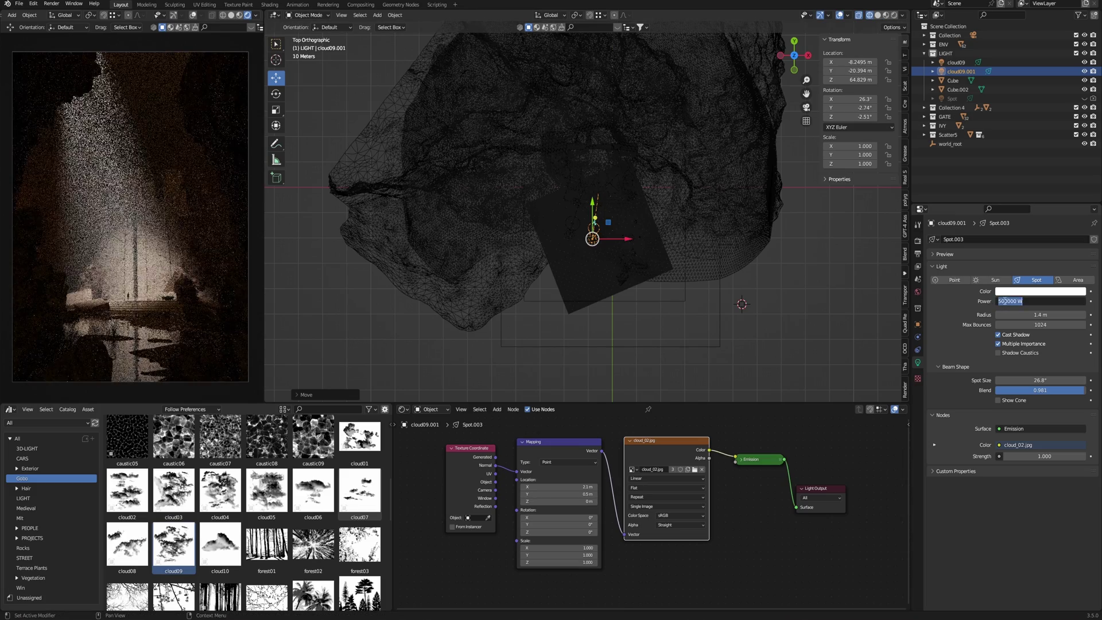
pyautogui.write('300000')
pyautogui.press('Return')
# Step: Make a second copy of the original cloud09 light at about X -7 m, Y -19 m, rotated to -16.1° on Z
pyautogui.scroll(9, 588, 222)
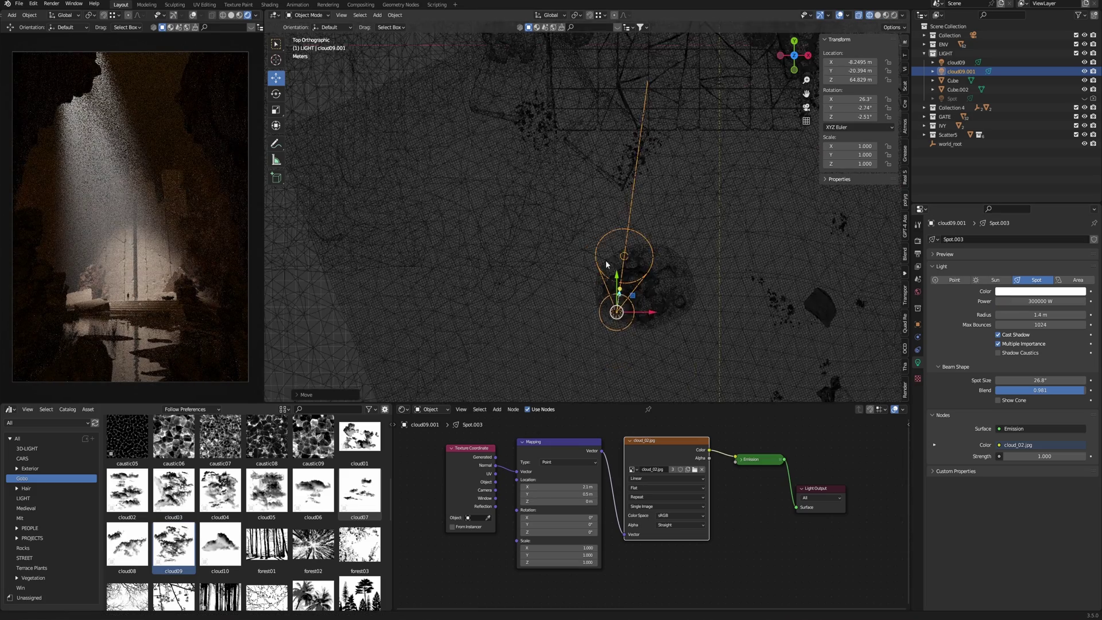
pyautogui.click(545, 253)
pyautogui.scroll(-3, 577, 298)
pyautogui.hotkey('shift', 'd')
pyautogui.click(614, 310)
pyautogui.press('r')
pyautogui.click(651, 310)
pyautogui.press('g')
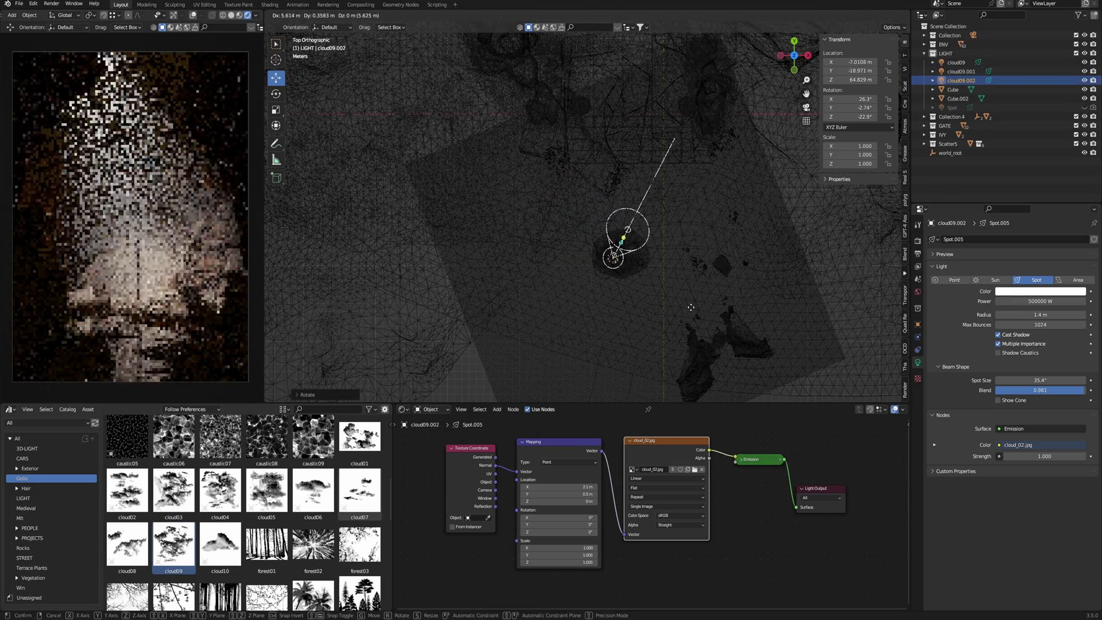
pyautogui.click(690, 307)
pyautogui.press('r')
pyautogui.click(696, 297)
# Step: Reposition the second copy at about X -3.9 m, Y -20 m with a Z rotation of -12.1°, and set its power to 200000 W
pyautogui.doubleClick(1002, 301)
pyautogui.moveTo(1003, 301); pyautogui.dragTo(998, 302)
pyautogui.write('1')
pyautogui.press('Return')
pyautogui.press('g')
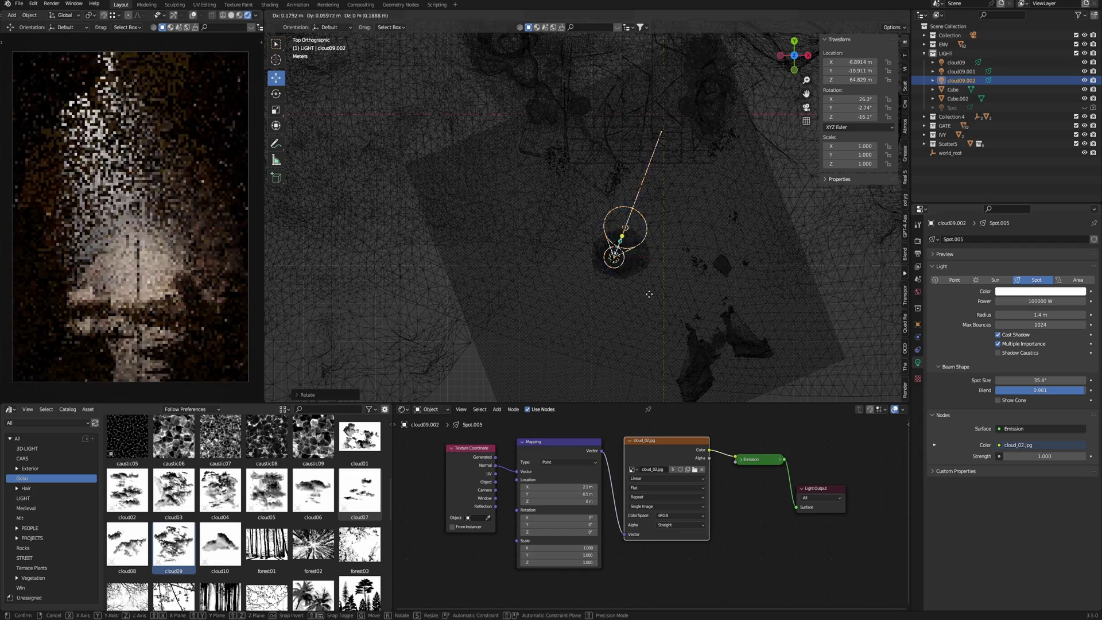
pyautogui.click(670, 302)
pyautogui.press('r')
pyautogui.click(674, 299)
pyautogui.doubleClick(1002, 301)
pyautogui.moveTo(1001, 301); pyautogui.dragTo(972, 291)
pyautogui.write('2')
pyautogui.press('Return')
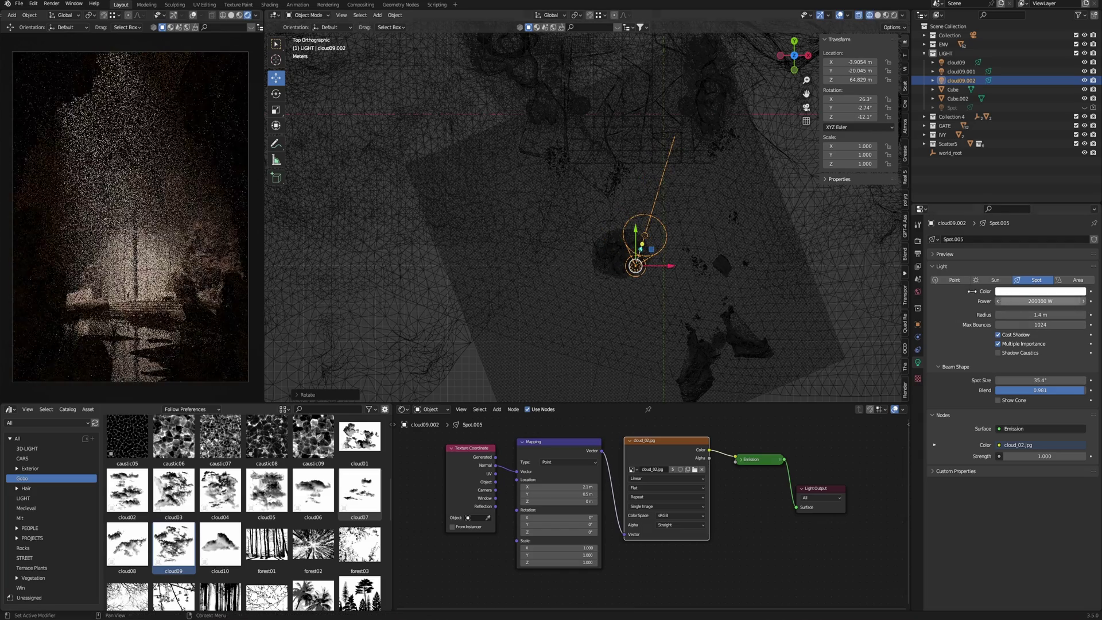
# Step: Move the 300000 W copy to about X -9.6 m, Y -19.5 m and rotate it to -10.7° on Z
pyautogui.scroll(3, 626, 294)
pyautogui.click(622, 299)
pyautogui.click(622, 310)
pyautogui.press('g')
pyautogui.click(631, 306)
pyautogui.press('r')
pyautogui.click(682, 308)
pyautogui.press('g')
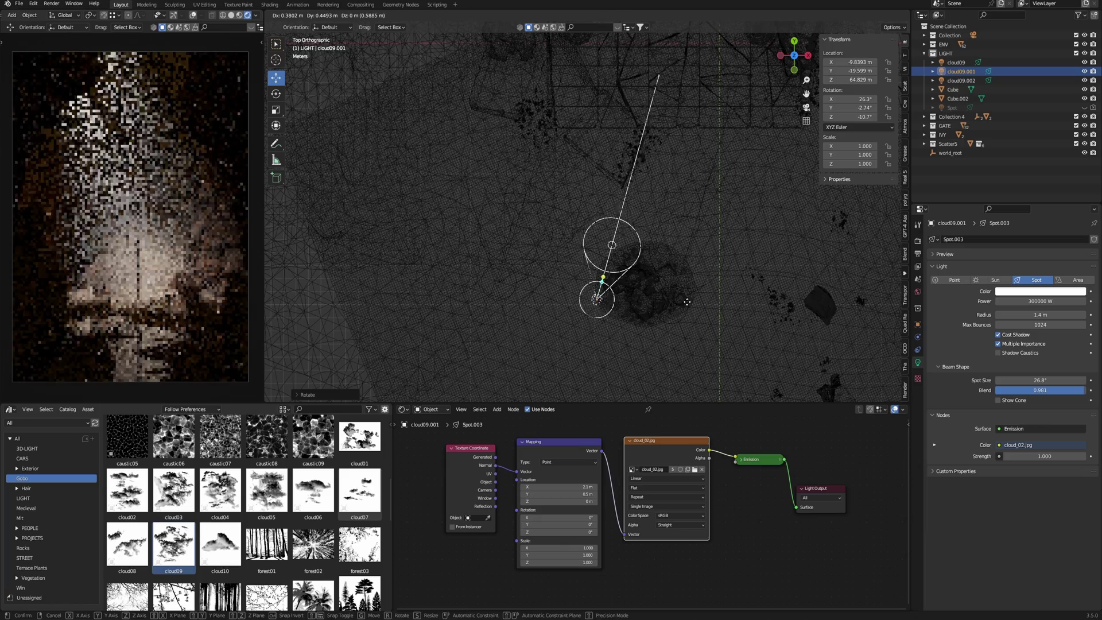
pyautogui.click(690, 301)
pyautogui.click(681, 301)
pyautogui.press('r')
pyautogui.click(695, 304)
pyautogui.hotkey('ctrl', 'z')
pyautogui.hotkey('ctrl', 'z')
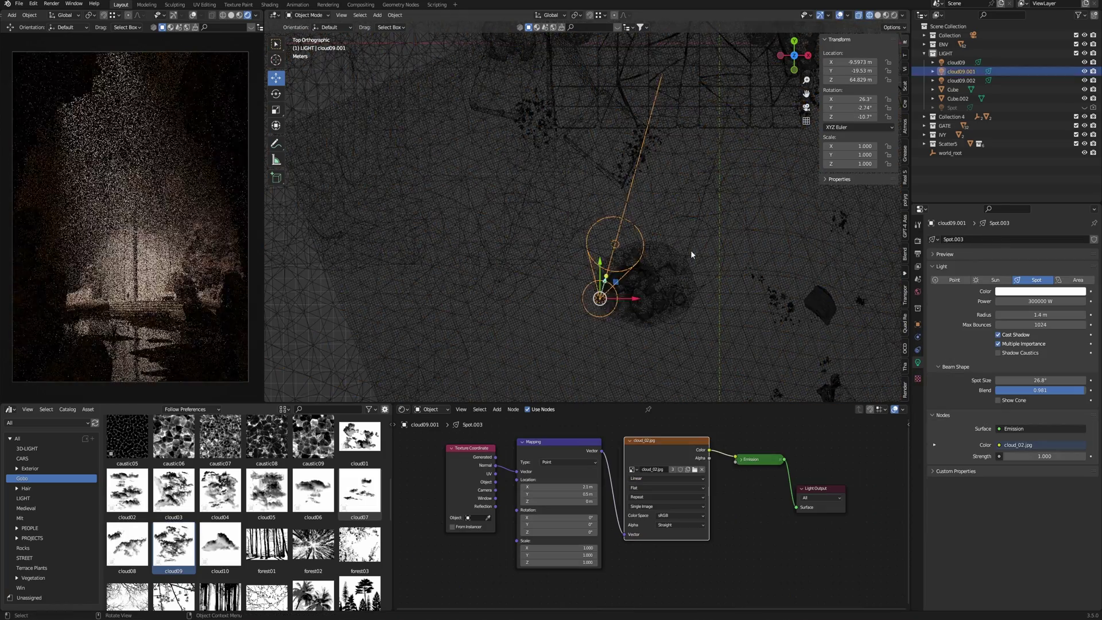
# Step: Move the 200000 W light to about X -11.6 m, Y -21.9 m, Z 73.7 m and rotate it to 28.4°, -16.7°, -8.67°
pyautogui.click(671, 303)
pyautogui.press('r')
pyautogui.click(694, 345)
pyautogui.moveTo(695, 344); pyautogui.dragTo(792, 221, button='middle')
pyautogui.keyDown('shift'); pyautogui.moveTo(785, 215); pyautogui.dragTo(739, 338, button='middle'); pyautogui.keyUp('shift')
pyautogui.press('g')
pyautogui.click(747, 294)
pyautogui.press('KP_1')
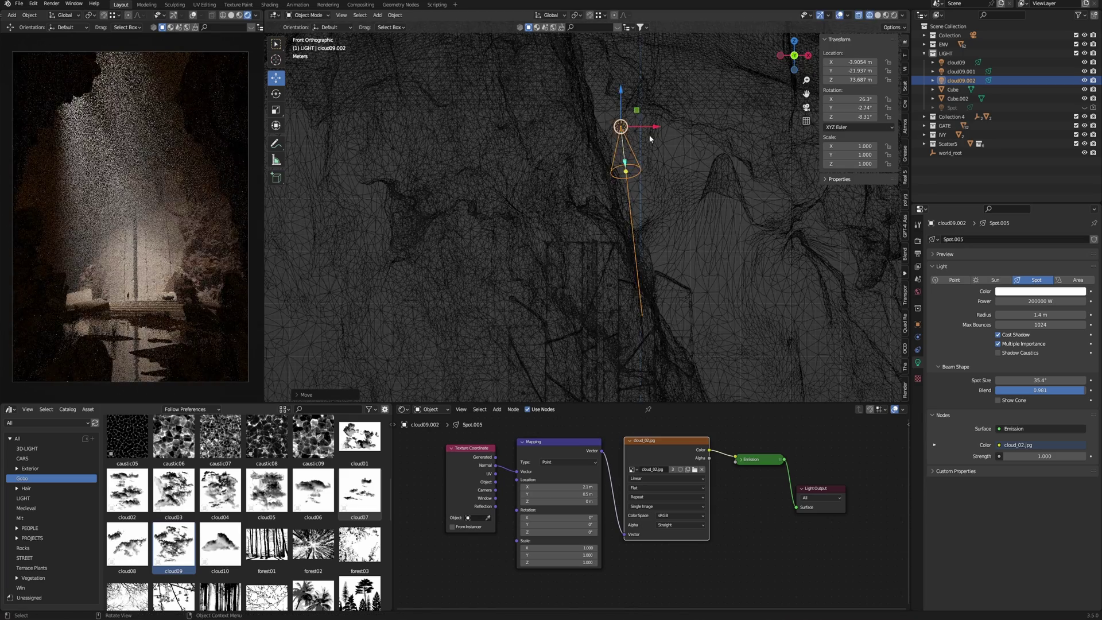
pyautogui.press('r')
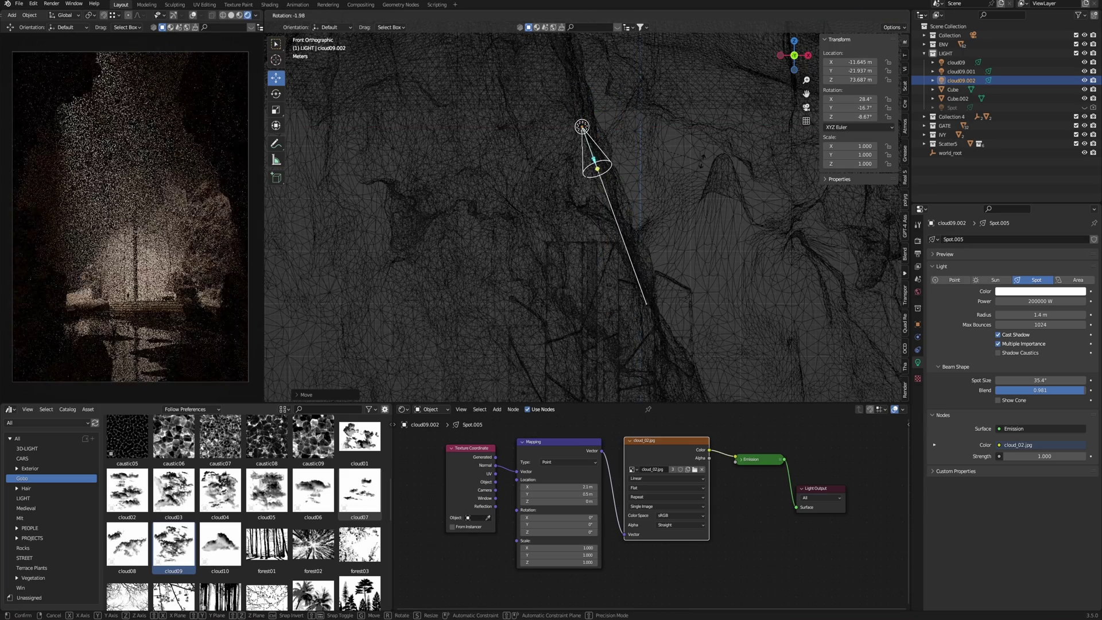
pyautogui.click(711, 168)
# Step: In solid shading, slide the original cloud09 light to about X -14.4 m and rotate it to -0.408° on Y
pyautogui.hotkey('shift', 'z')
pyautogui.click(557, 174)
pyautogui.moveTo(575, 175); pyautogui.dragTo(587, 174)
pyautogui.press('r')
pyautogui.click(635, 186)
# Step: Duplicate the cloud09 light to about X -16.8 m and set the copy's power to 80000 W
pyautogui.hotkey('shift', 'd')
pyautogui.click(659, 187)
pyautogui.click(1040, 301)
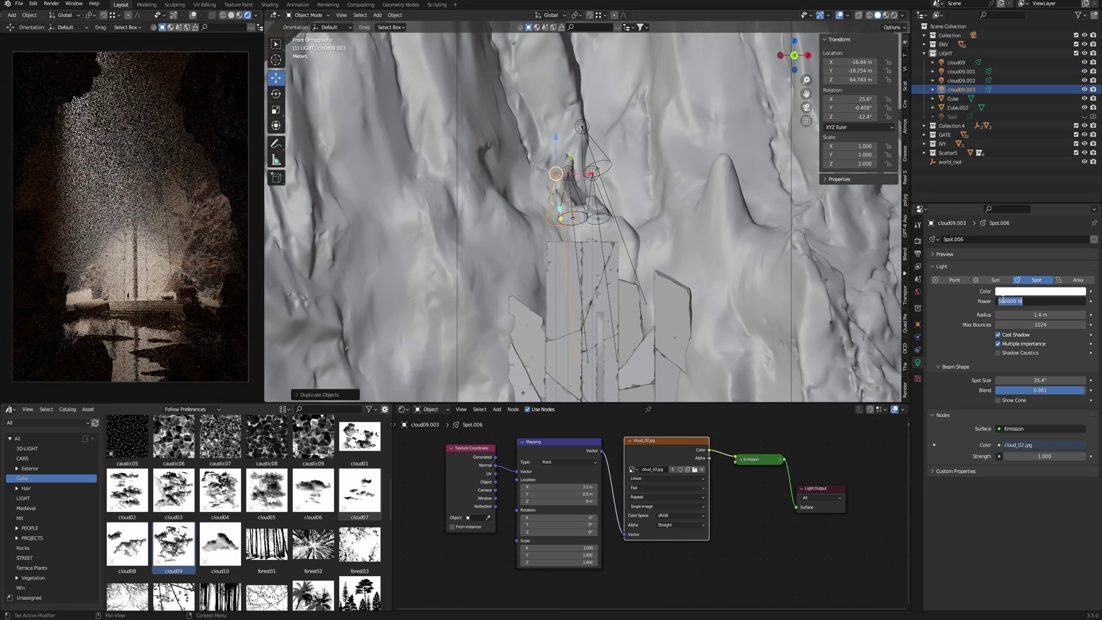
pyautogui.write('80000')
pyautogui.press('Return')
# Step: Widen the 80000 W light's spot size to 37.5°, then tilt it and raise it above the cloud09 light in front view
pyautogui.press('r')
pyautogui.click(664, 238)
pyautogui.moveTo(1041, 380); pyautogui.dragTo(1051, 381)
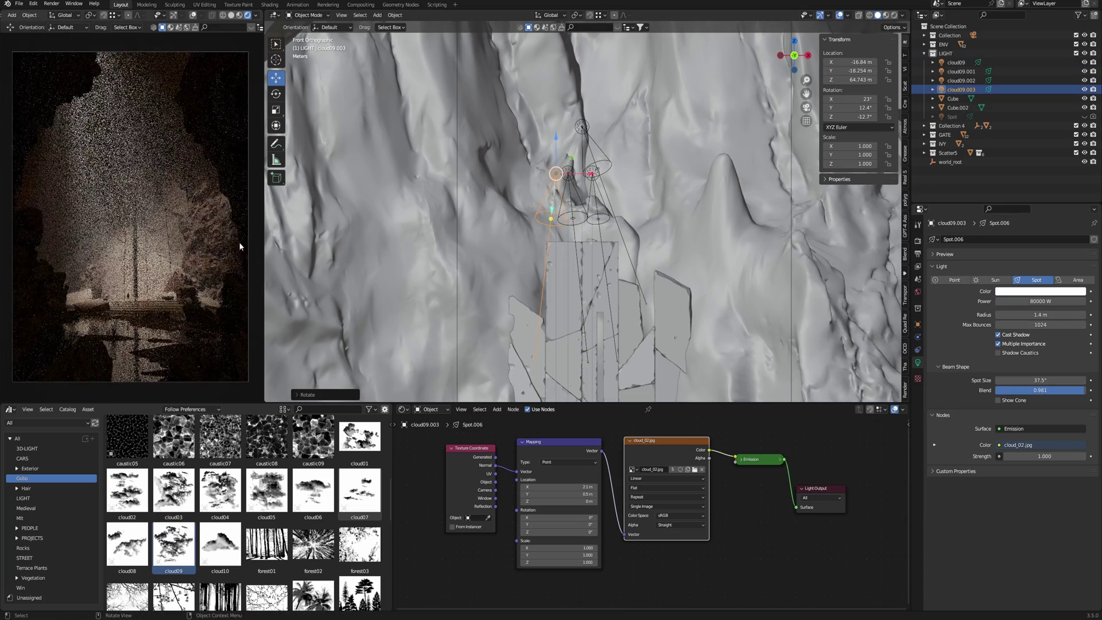
pyautogui.press('r')
pyautogui.click(667, 190)
pyautogui.press('g')
pyautogui.click(671, 163)
# Step: Give the 80000 W light a warm tint and color the 200000 W light with hue 0.103 and saturation 0.345
pyautogui.click(1039, 291)
pyautogui.moveTo(1040, 204); pyautogui.dragTo(1036, 208)
pyautogui.click(582, 127)
pyautogui.click(1040, 291)
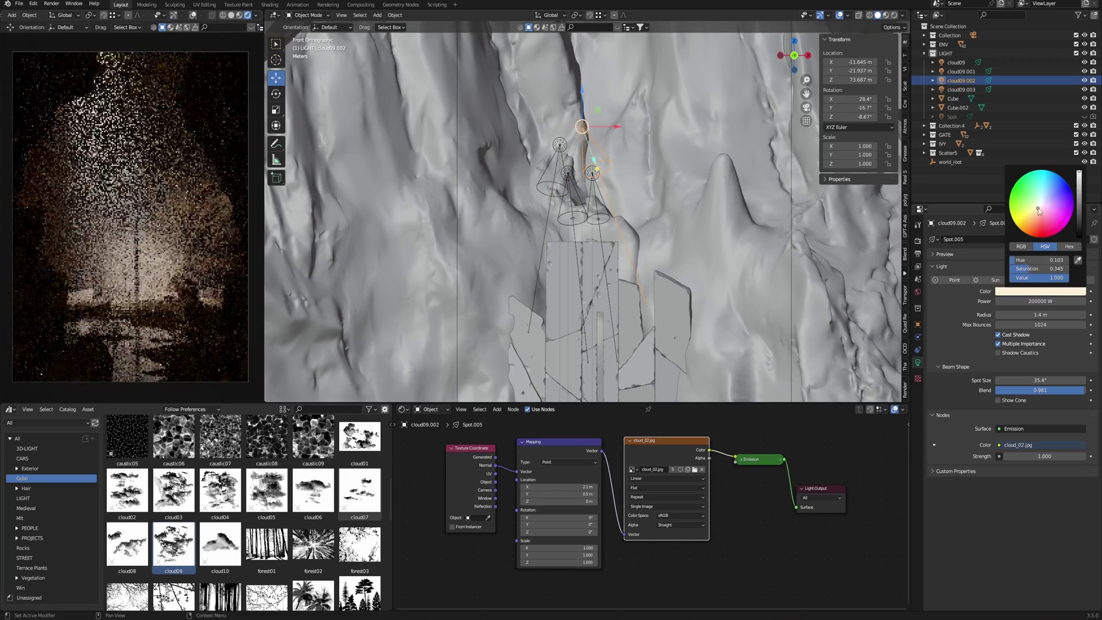
# Step: Tint the original cloud09 light to hue 0.500 and saturation 0.089, and reduce its radius
pyautogui.click(956, 62)
pyautogui.click(1040, 291)
pyautogui.moveTo(1042, 201); pyautogui.dragTo(1041, 204)
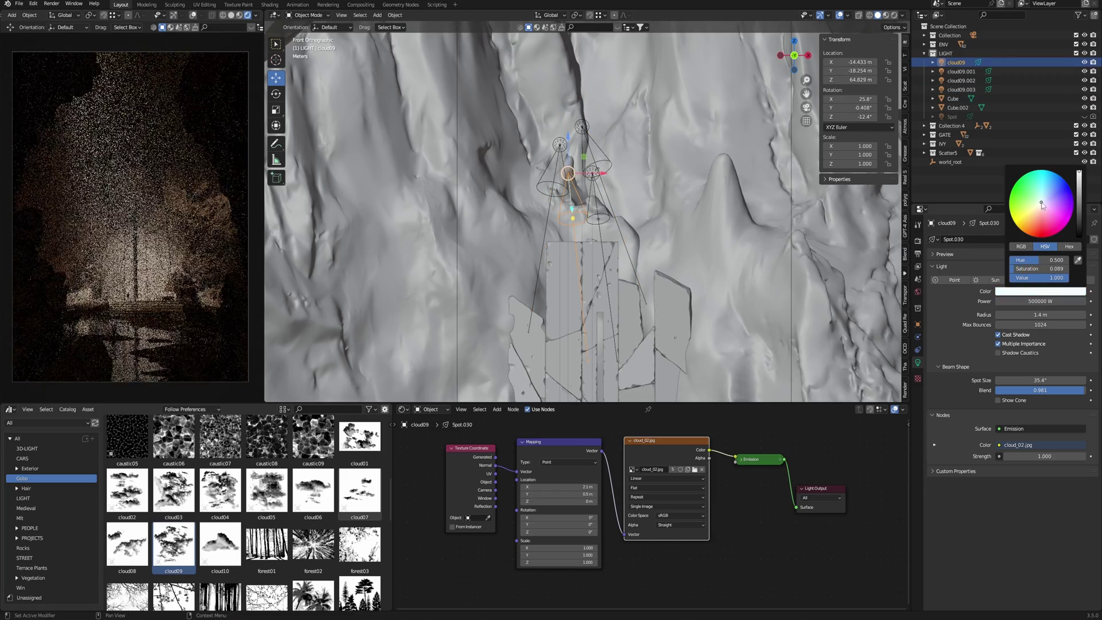
pyautogui.moveTo(1040, 315); pyautogui.dragTo(1017, 314)
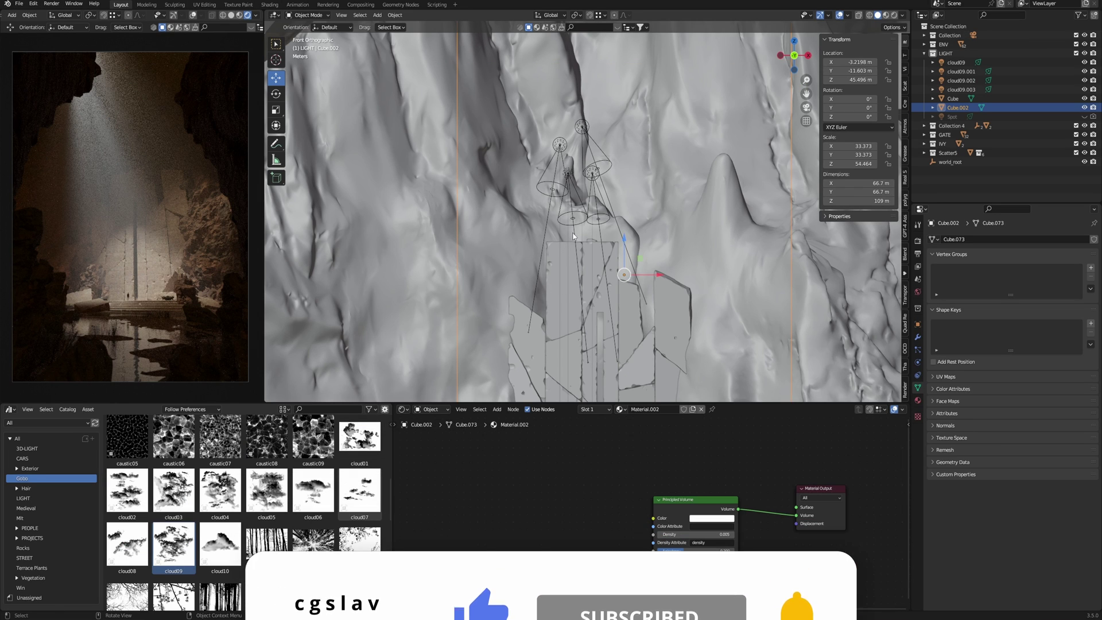
pyautogui.moveTo(574, 296); pyautogui.dragTo(566, 243, button='middle')
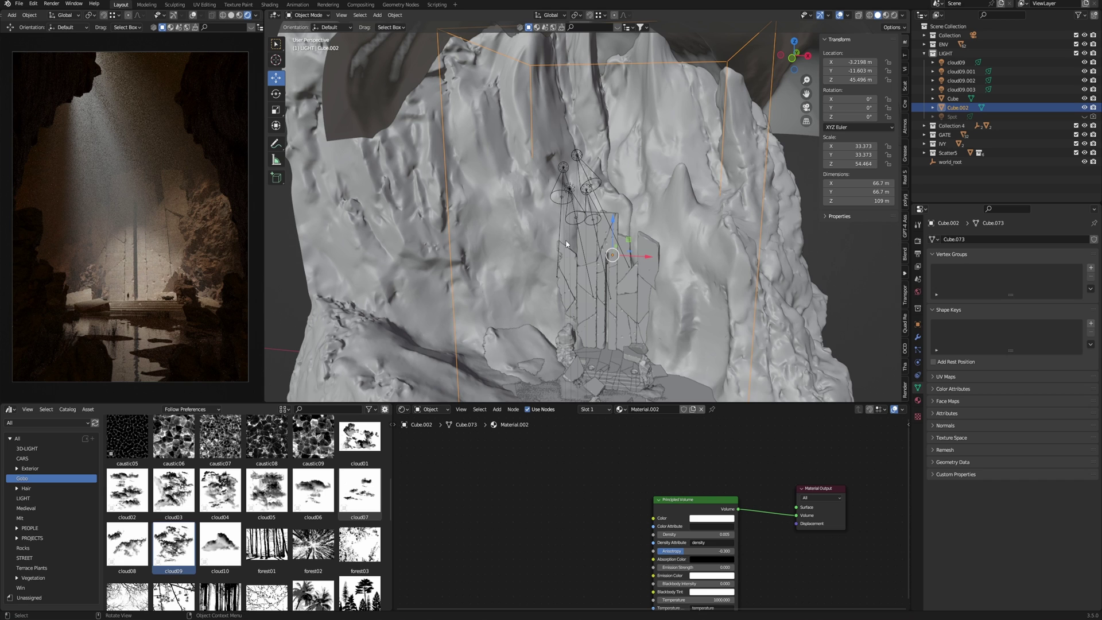
# Step: Add a point light and move it beside the gate, to about X 12.7 m, Y -13.4 m, Z 15.1 m
pyautogui.moveTo(589, 183); pyautogui.dragTo(660, 228, button='middle')
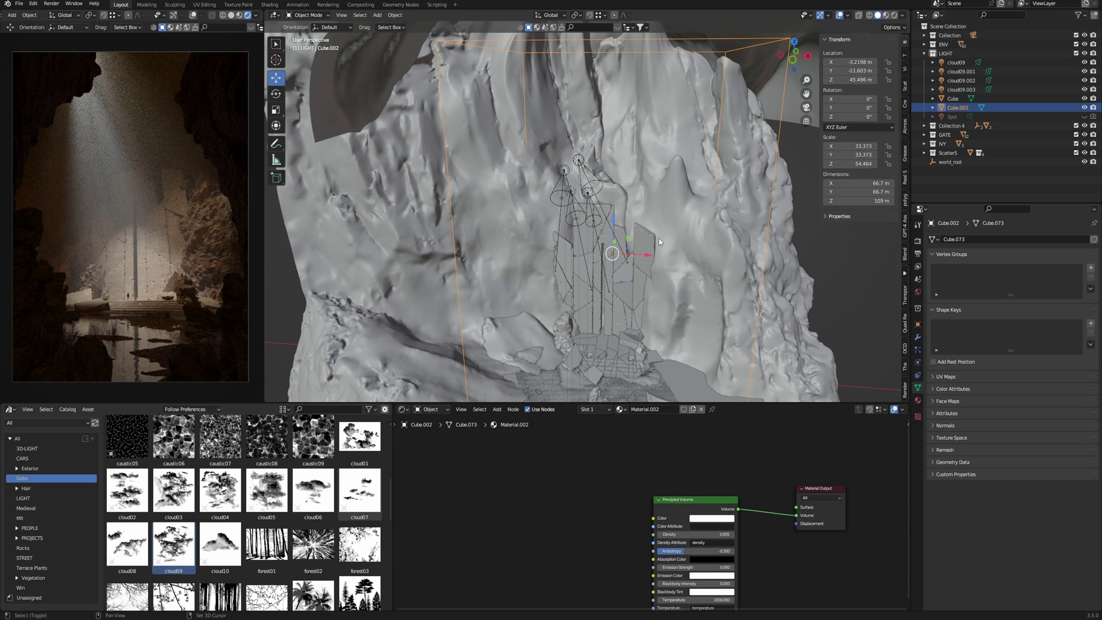
pyautogui.keyDown('shift'); pyautogui.moveTo(660, 230); pyautogui.dragTo(651, 212, button='middle'); pyautogui.keyUp('shift')
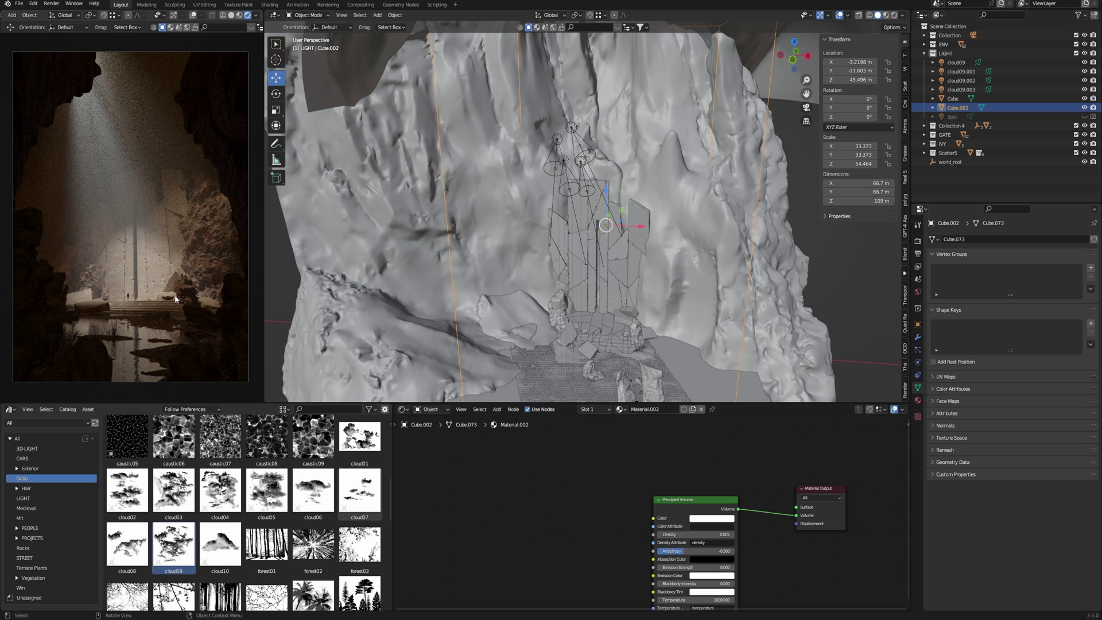
pyautogui.scroll(-1, 806, 350)
pyautogui.keyDown('shift'); pyautogui.moveTo(809, 355); pyautogui.dragTo(730, 286, button='middle'); pyautogui.keyUp('shift')
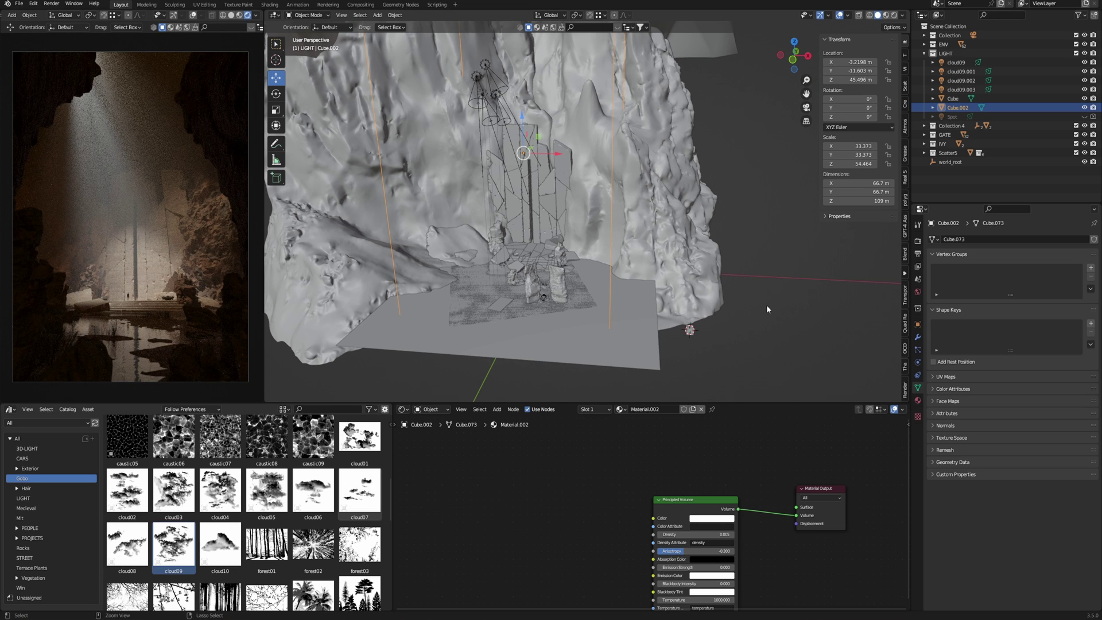
pyautogui.hotkey('shift', 'a')
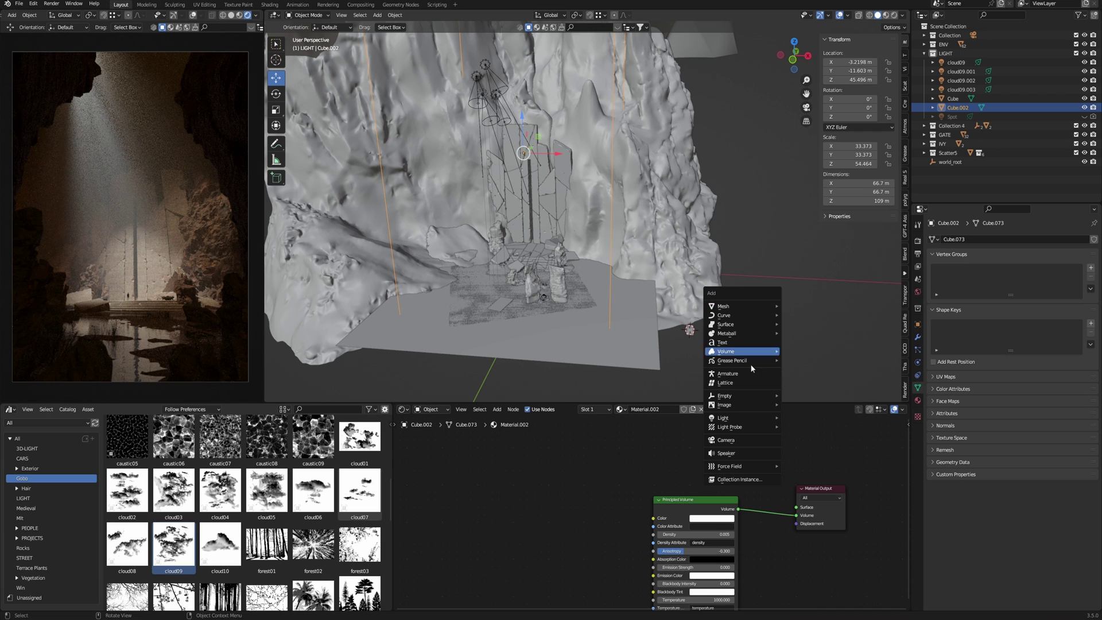
pyautogui.moveTo(740, 417)
pyautogui.click(801, 417)
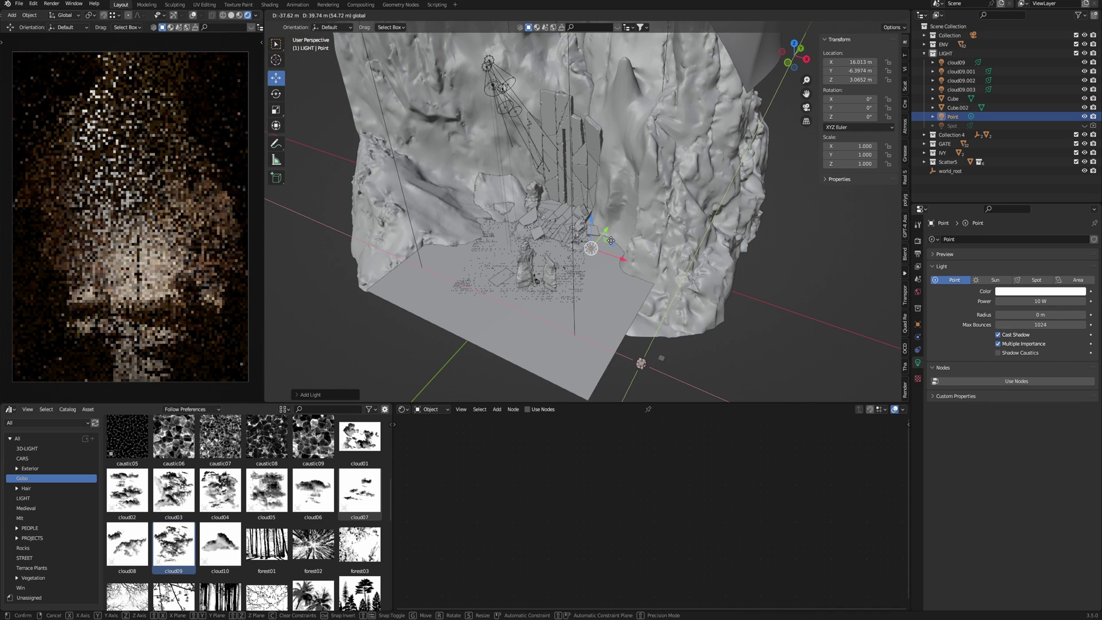
pyautogui.moveTo(610, 241); pyautogui.dragTo(615, 236)
pyautogui.click(616, 236)
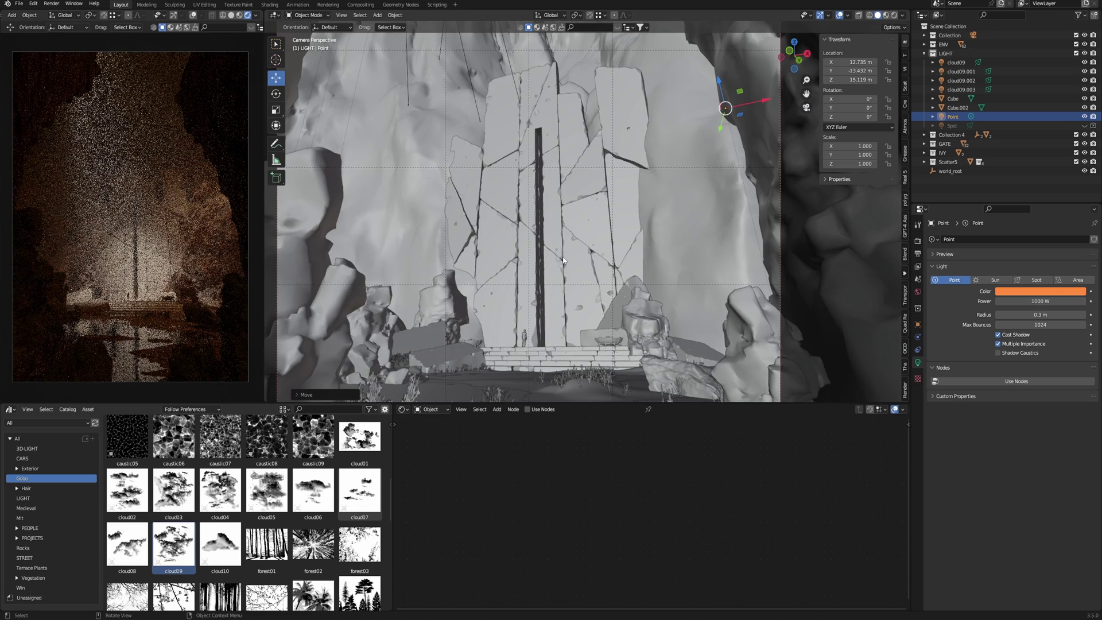
# Step: Lower the point light to about X 10.9 m, Z 2.7 m in camera view and set its power to 500 W
pyautogui.scroll(-3, 686, 170)
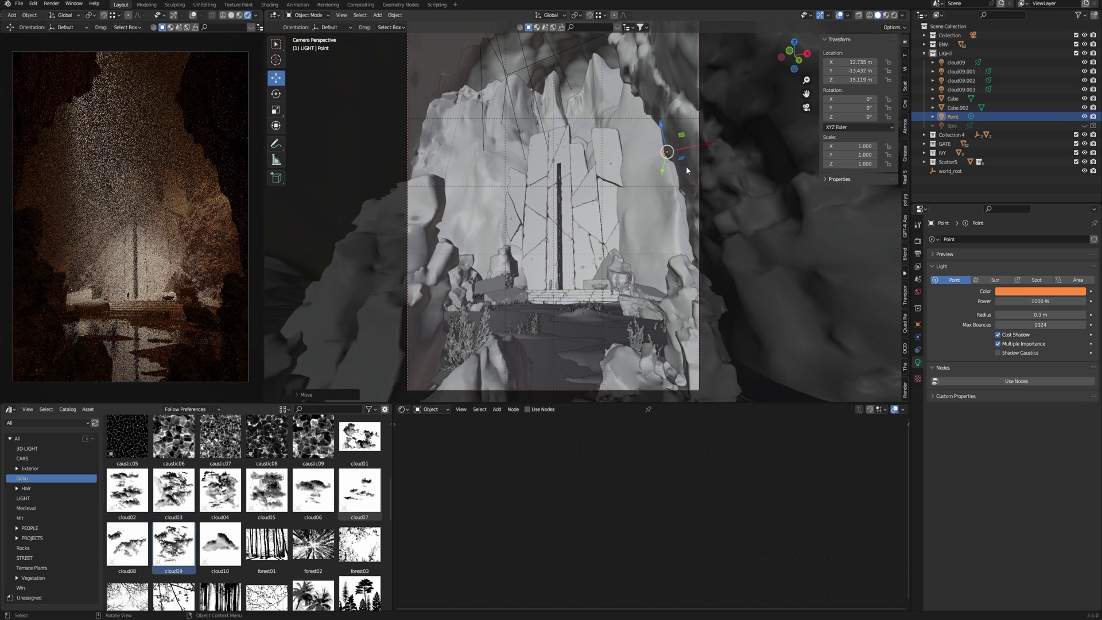
pyautogui.moveTo(666, 129); pyautogui.dragTo(674, 302)
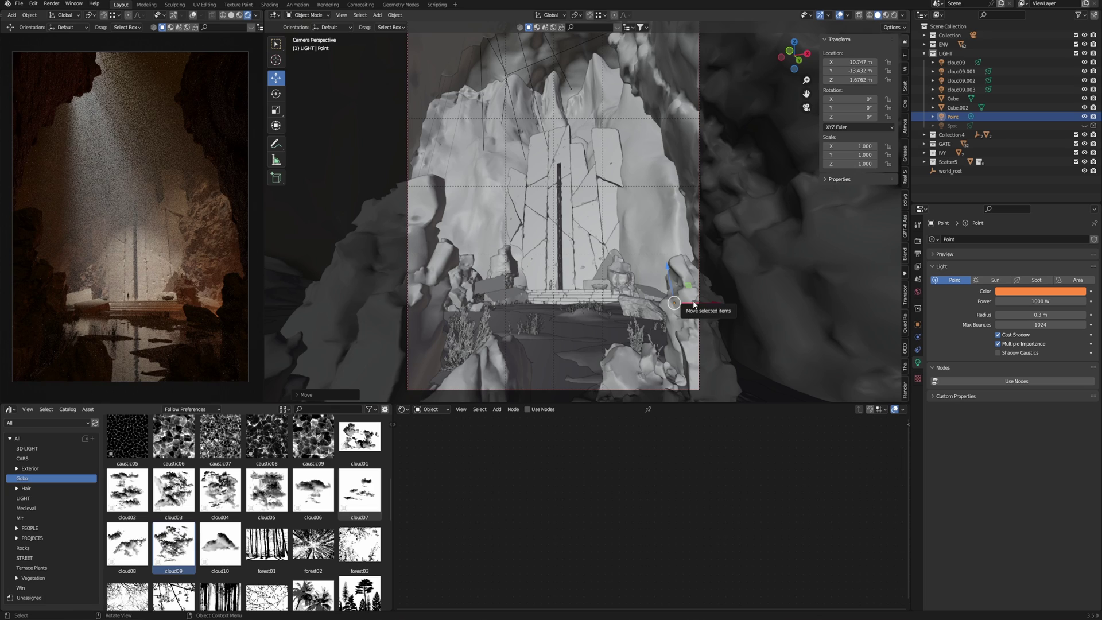
pyautogui.moveTo(693, 303); pyautogui.dragTo(693, 288)
pyautogui.click(1020, 303)
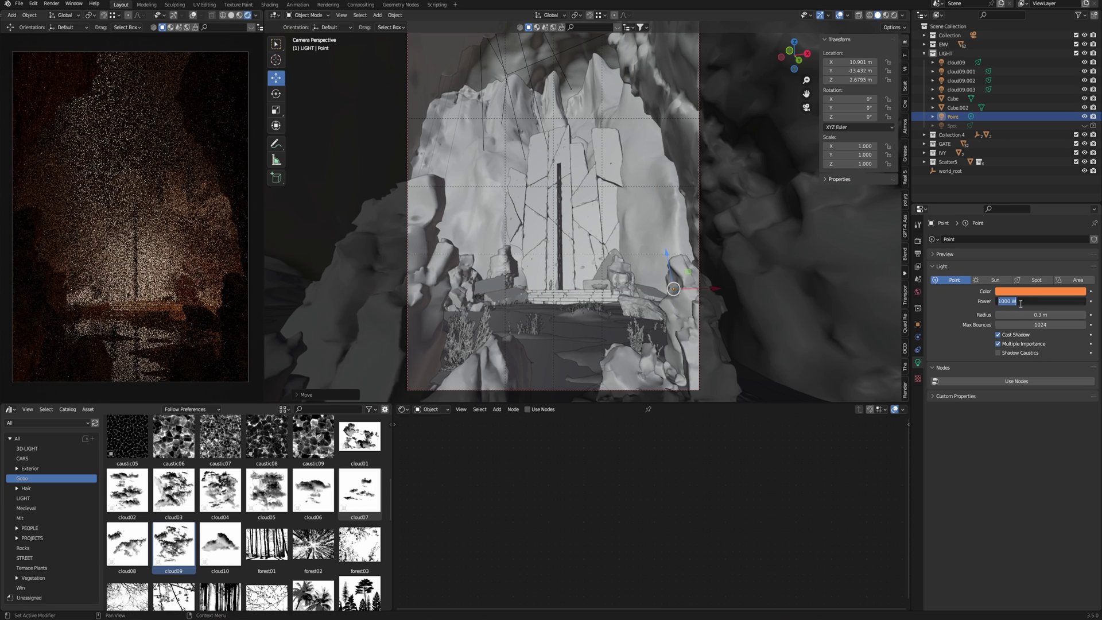
pyautogui.write('500')
pyautogui.press('Return')
# Step: Duplicate the 500 W point light horizontally to about X -7.7 m, Y -20.7 m, beside the small rock on the ground
pyautogui.moveTo(706, 315); pyautogui.dragTo(731, 326, button='middle')
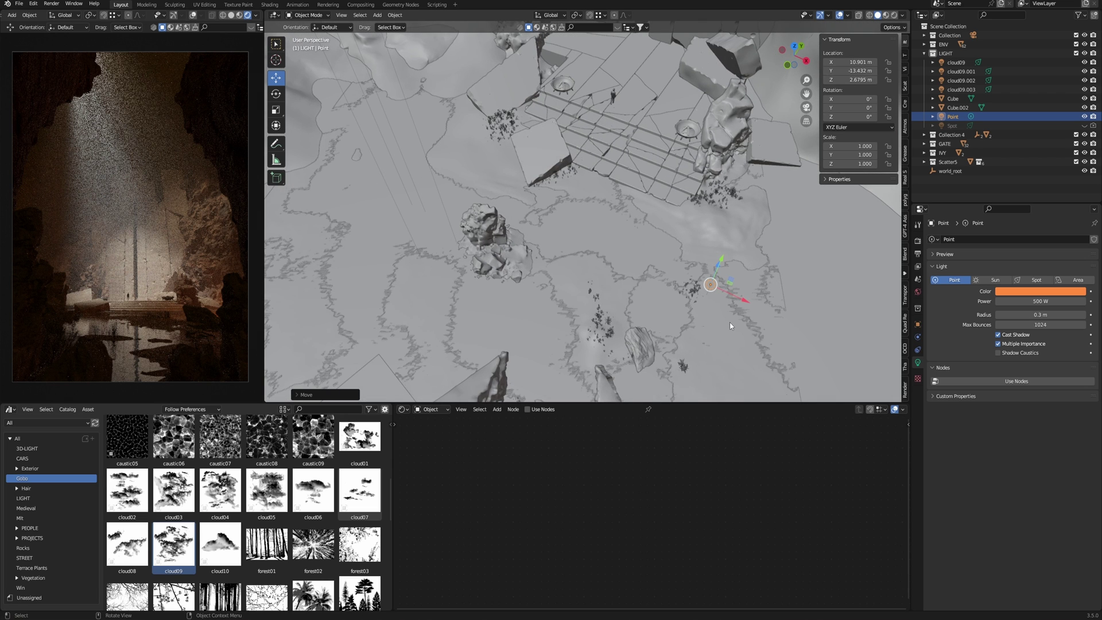
pyautogui.hotkey('shift', 'd')
pyautogui.hotkey('shift', 'z')
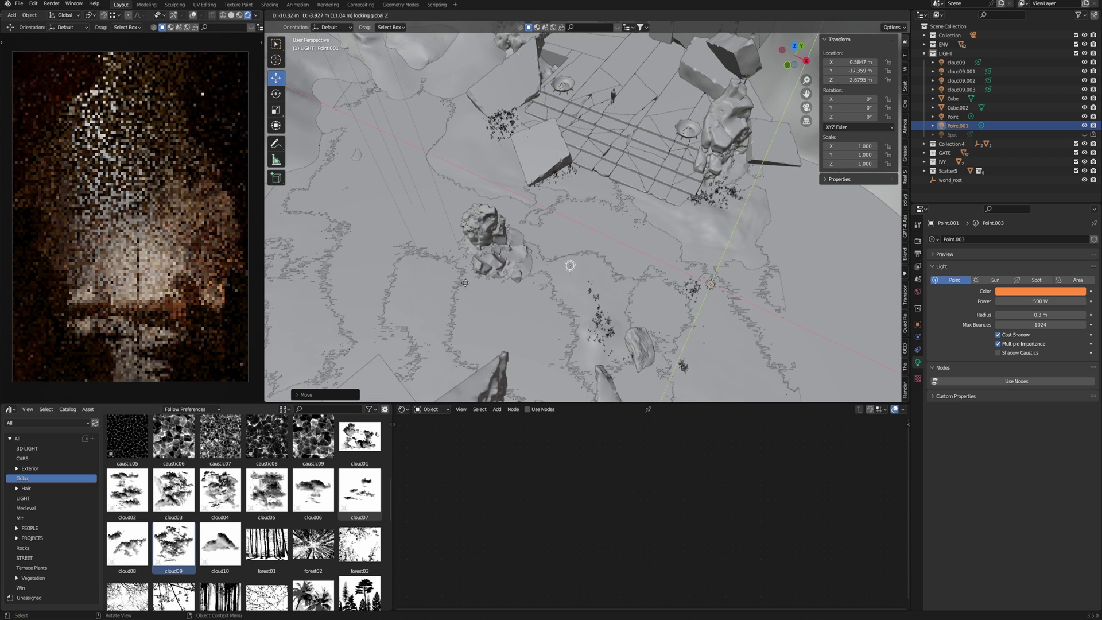
pyautogui.click(379, 286)
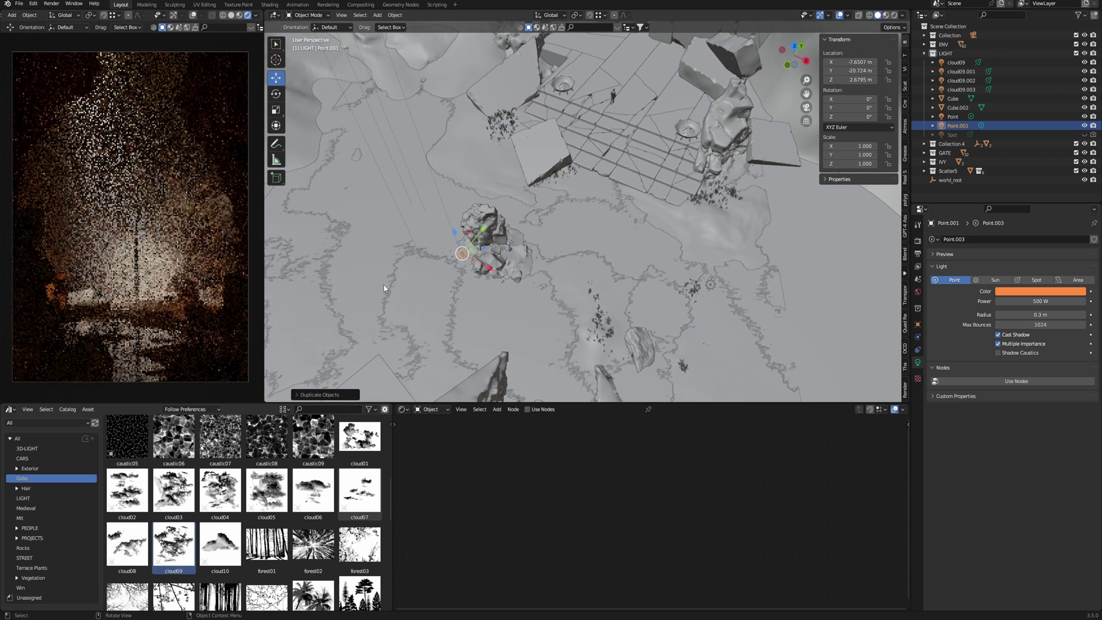
# Step: Give the copied light a paler orange tint and shift it along the rock to about X -6.3 m, Y -21.2 m
pyautogui.click(1033, 292)
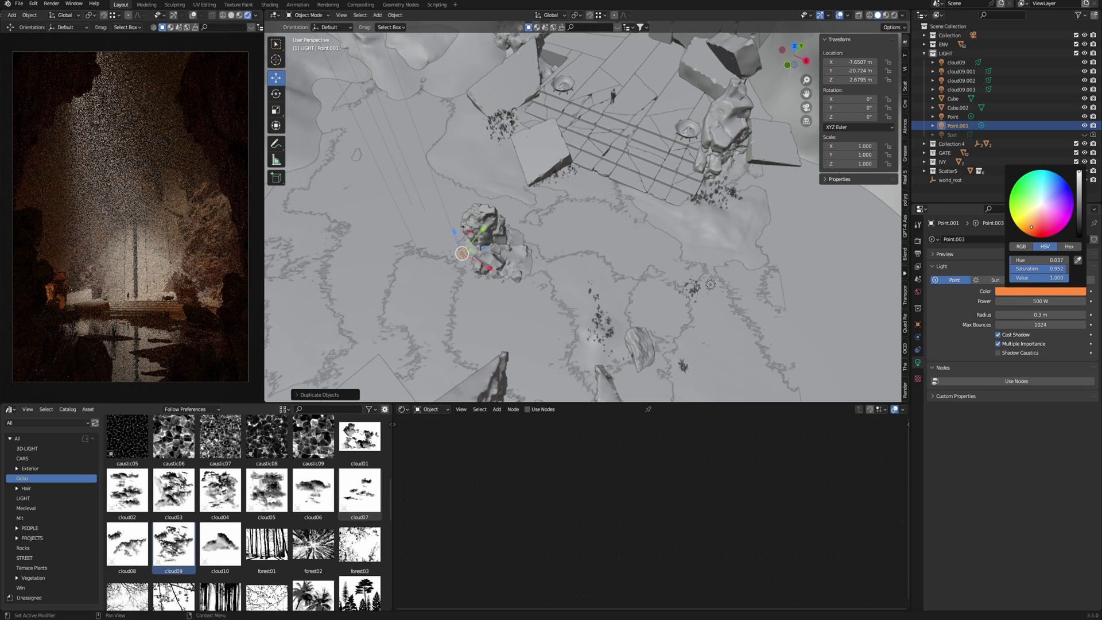
pyautogui.moveTo(1034, 215); pyautogui.dragTo(1034, 220)
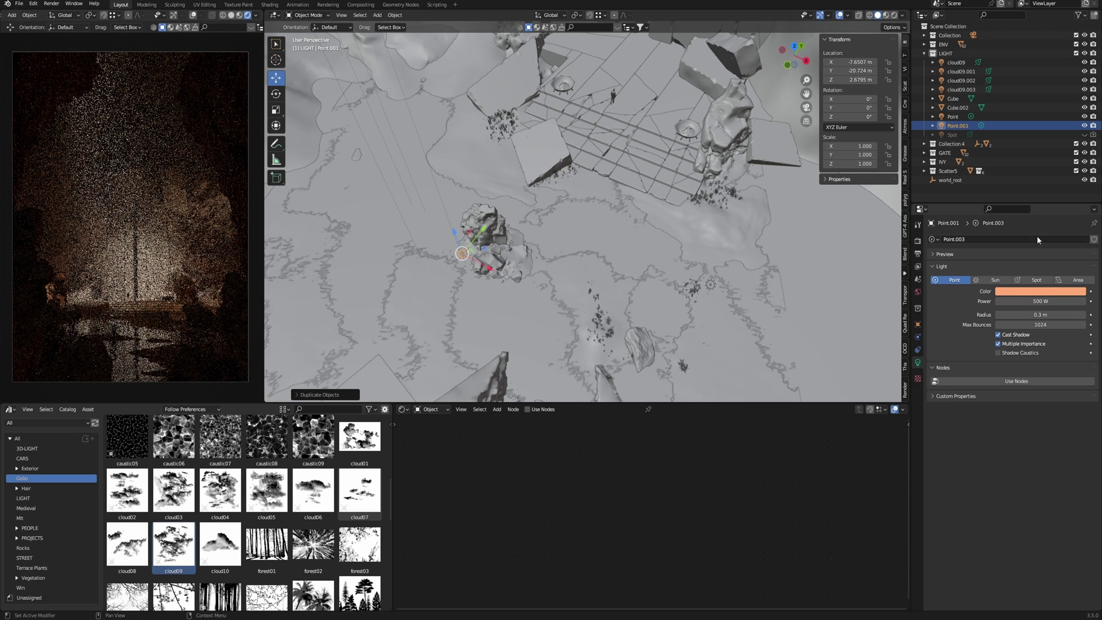
pyautogui.click(1040, 291)
pyautogui.moveTo(1033, 226); pyautogui.dragTo(1034, 212)
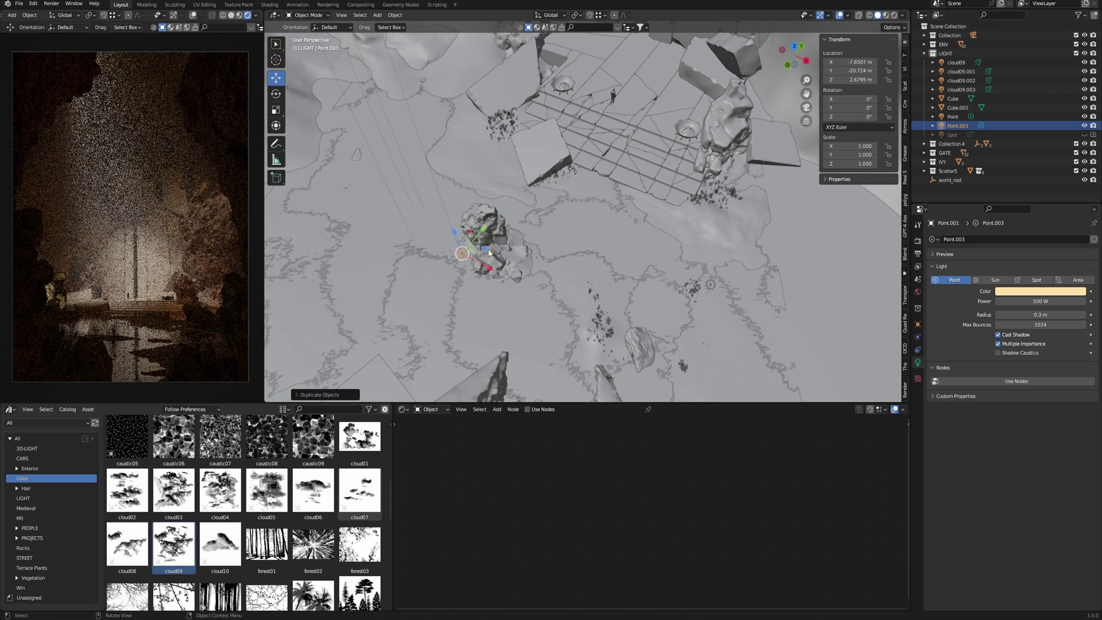
pyautogui.press('g')
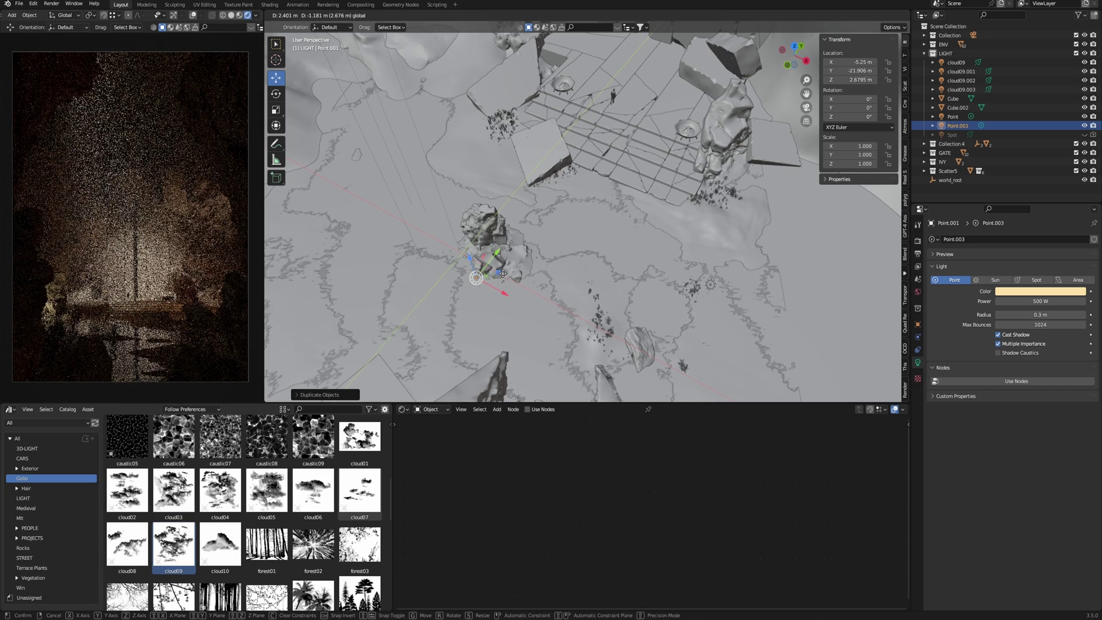
pyautogui.click(505, 262)
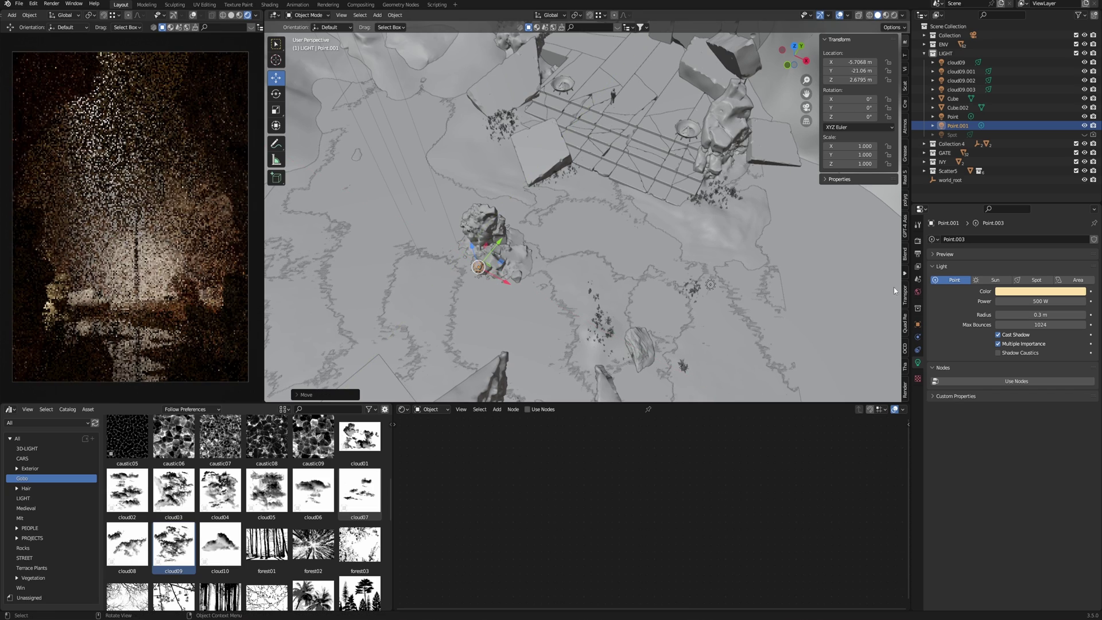
pyautogui.click(1040, 290)
pyautogui.moveTo(1043, 222); pyautogui.dragTo(1035, 209)
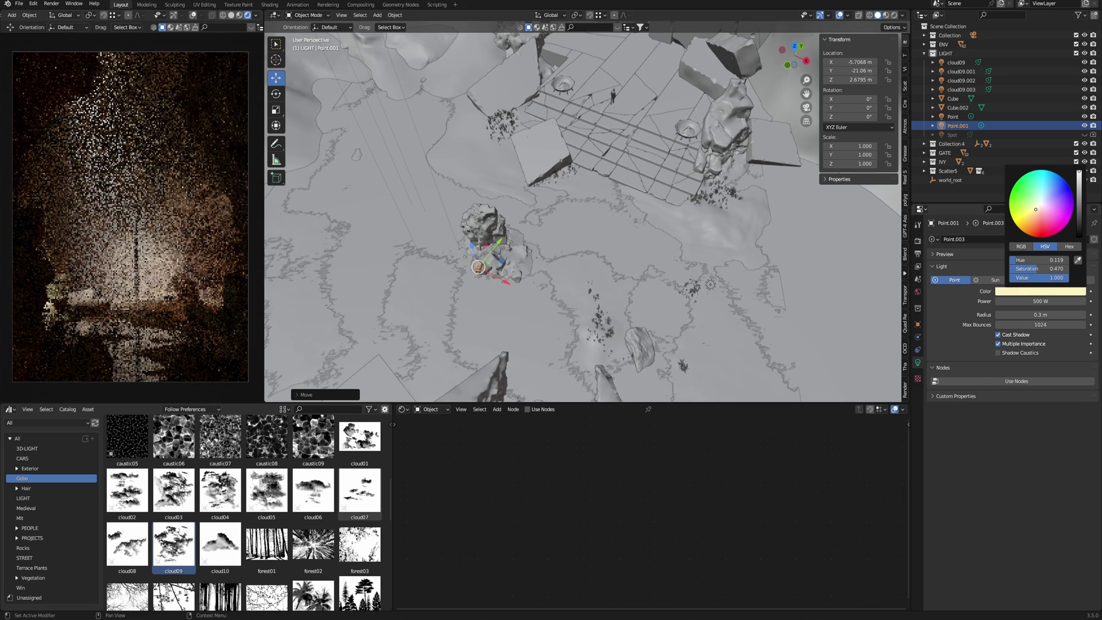
pyautogui.moveTo(1035, 213); pyautogui.dragTo(1035, 220)
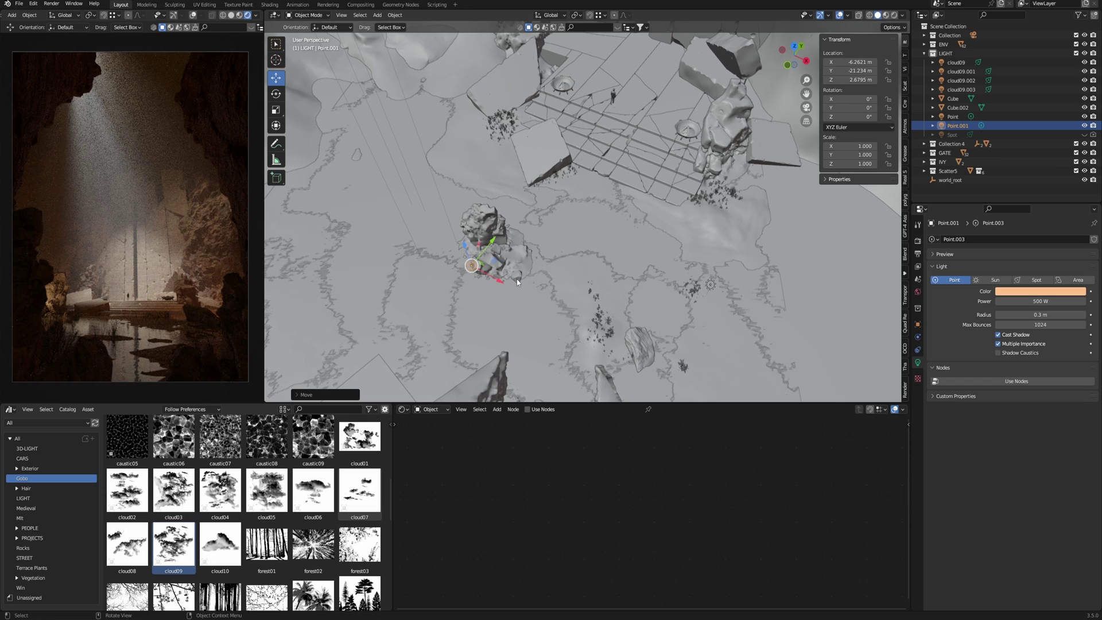
# Step: Duplicate the pale orange light horizontally to about X 11.4 m, Y -33.5 m, and tint the copy with hue 0.120 and saturation 0.409
pyautogui.moveTo(517, 279); pyautogui.dragTo(562, 309, button='middle')
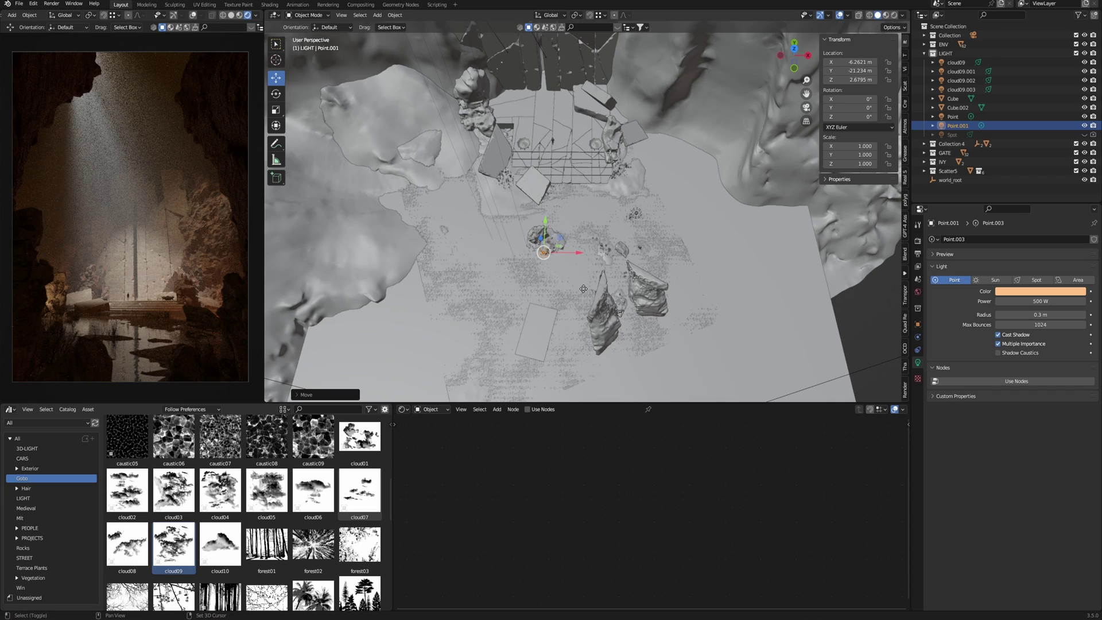
pyautogui.hotkey('shift', 'd')
pyautogui.hotkey('shift', 'z')
pyautogui.click(706, 373)
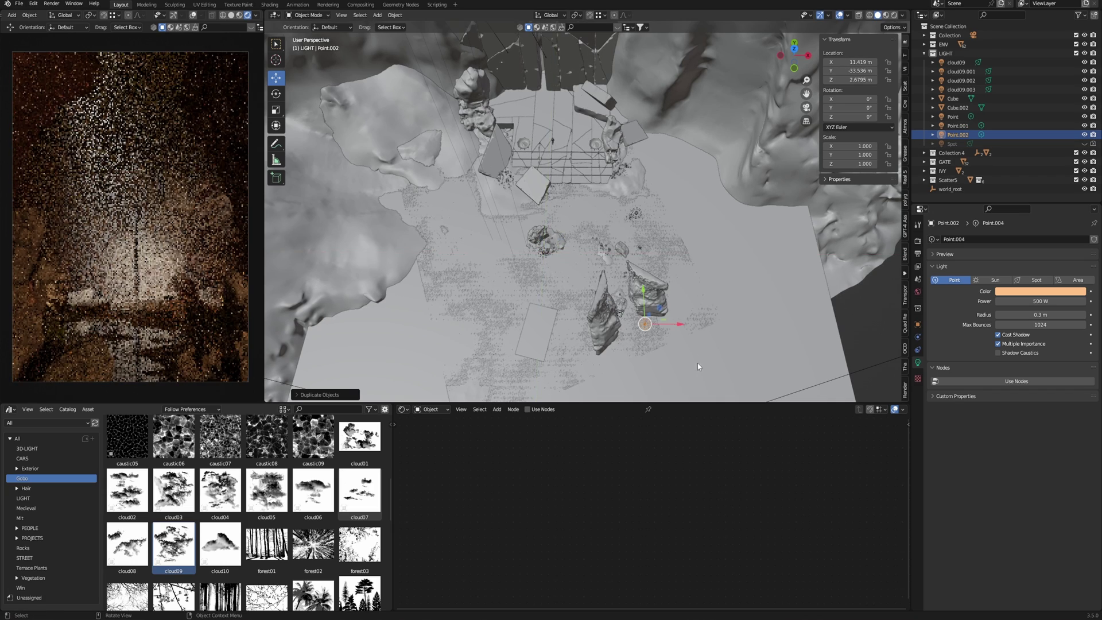
pyautogui.moveTo(697, 363); pyautogui.dragTo(696, 312, button='middle')
pyautogui.click(1034, 292)
pyautogui.click(1036, 208)
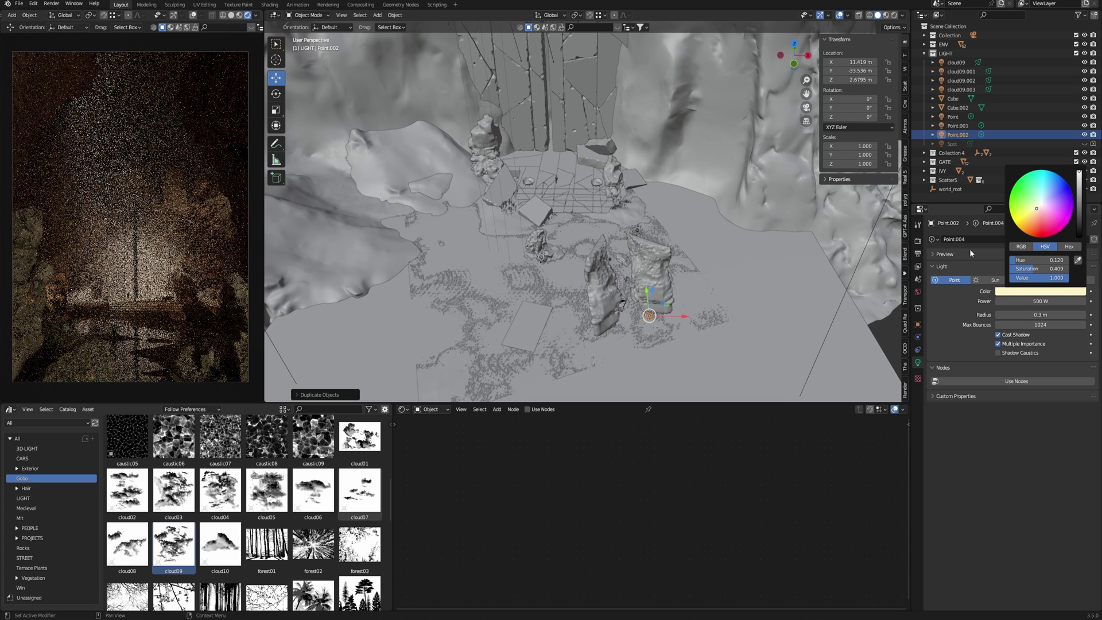
# Step: Set the new light's power to 100 W and move it behind the foreground rock, to about X 11.6 m, Y -34.4 m
pyautogui.click(1015, 301)
pyautogui.press('Home')
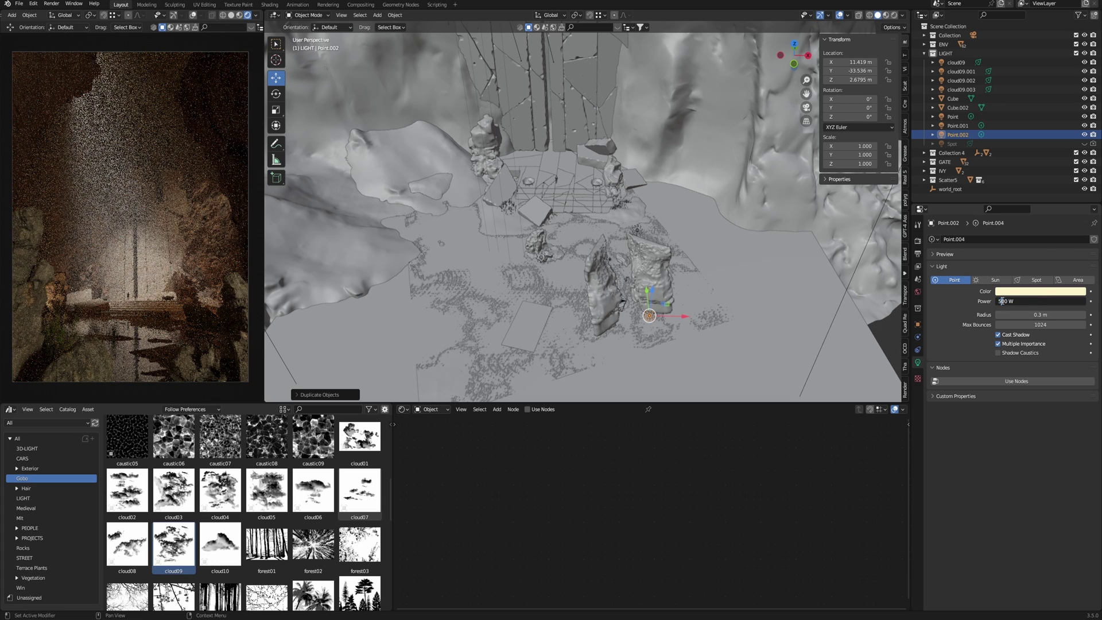
pyautogui.press('Delete')
pyautogui.write('1')
pyautogui.press('Return')
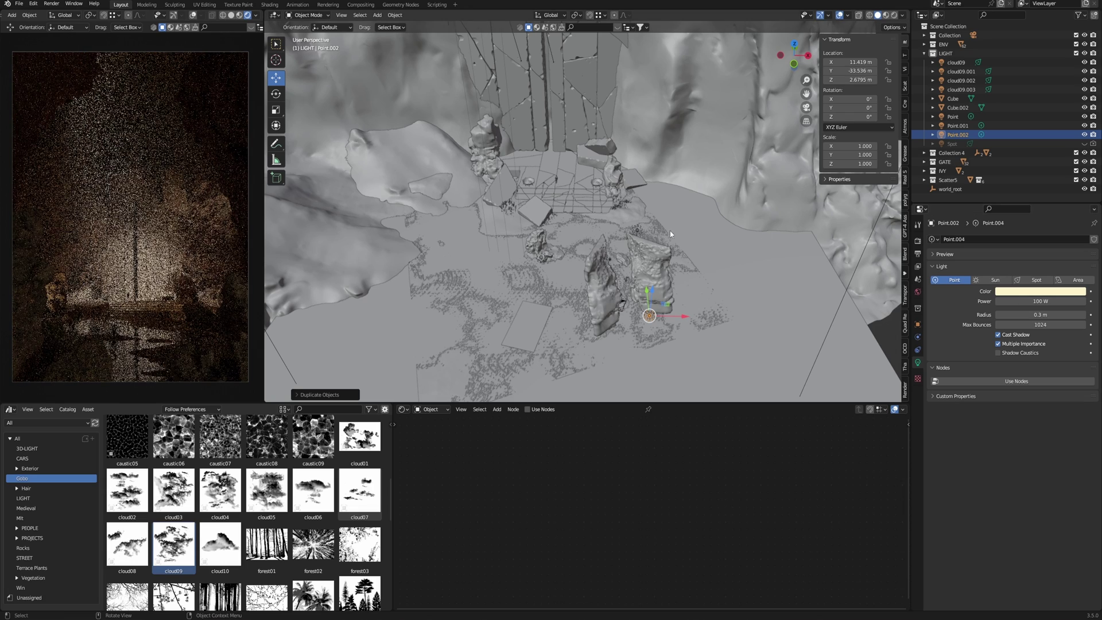
pyautogui.moveTo(661, 304); pyautogui.dragTo(654, 300)
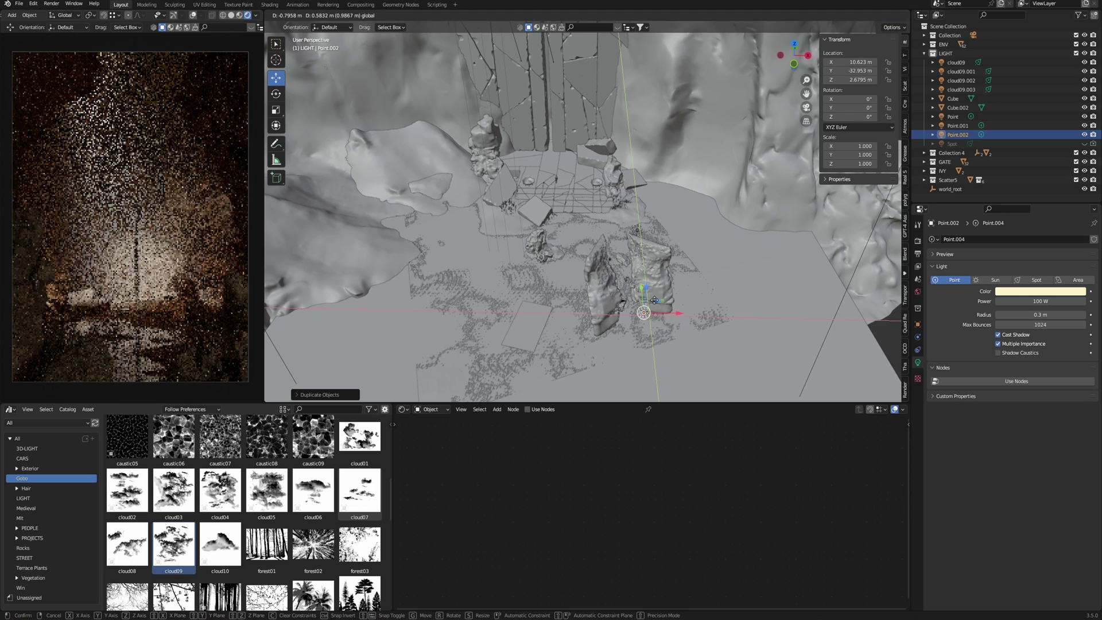
pyautogui.moveTo(654, 300); pyautogui.dragTo(661, 308)
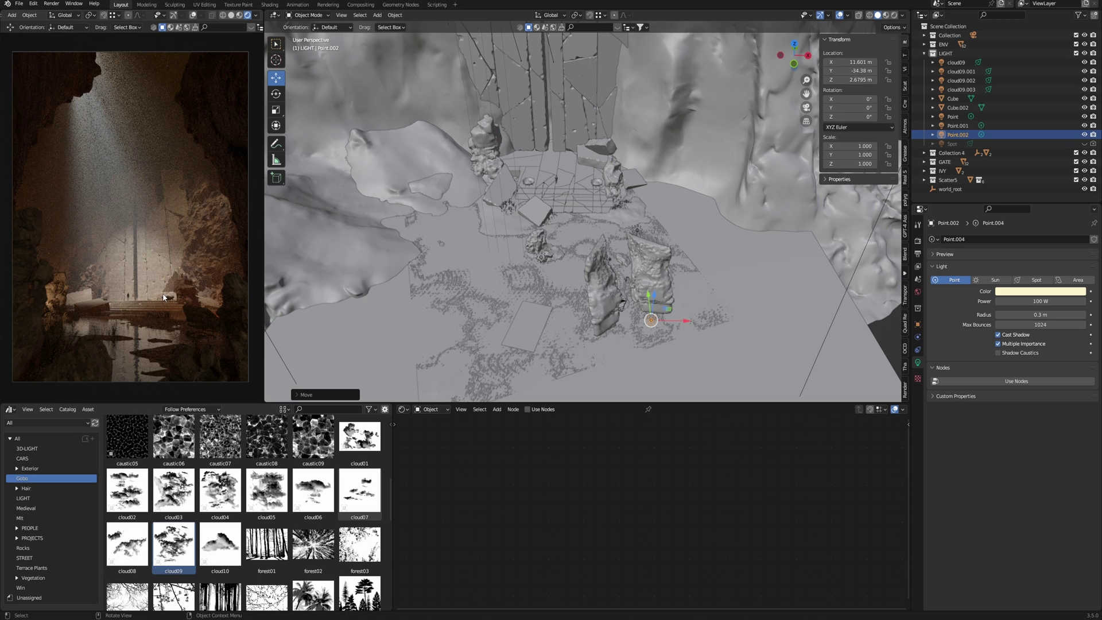
# Step: Add a mesh plane to the scene and isolate it in local top view
pyautogui.scroll(-2, 666, 330)
pyautogui.hotkey('shift', 'a')
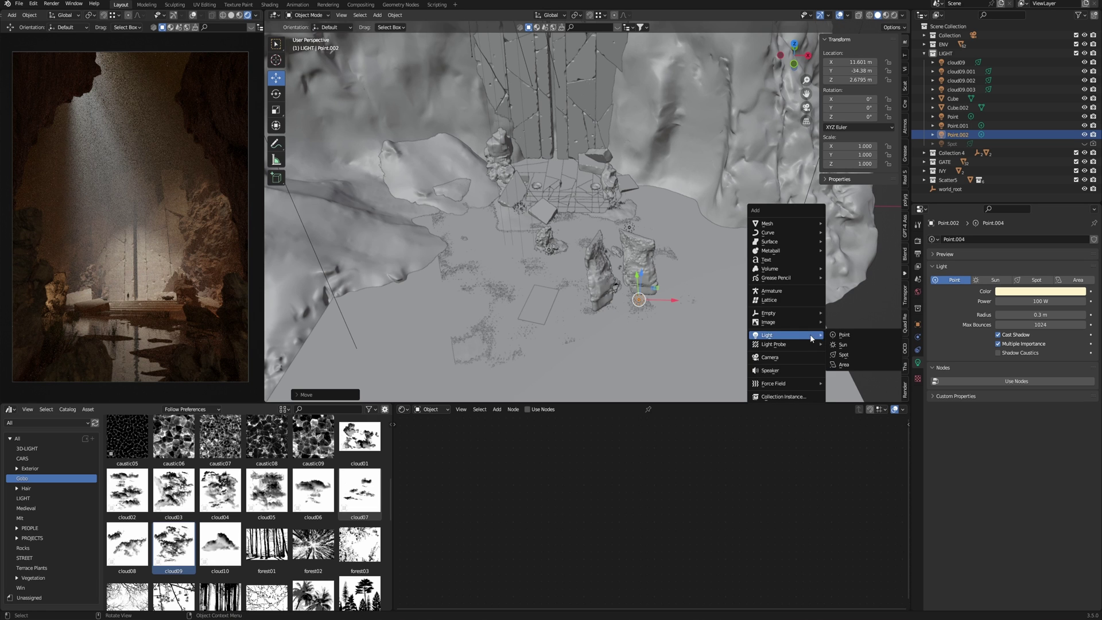
pyautogui.moveTo(786, 224)
pyautogui.click(849, 224)
pyautogui.press('KP_Divide')
pyautogui.press('KP_7')
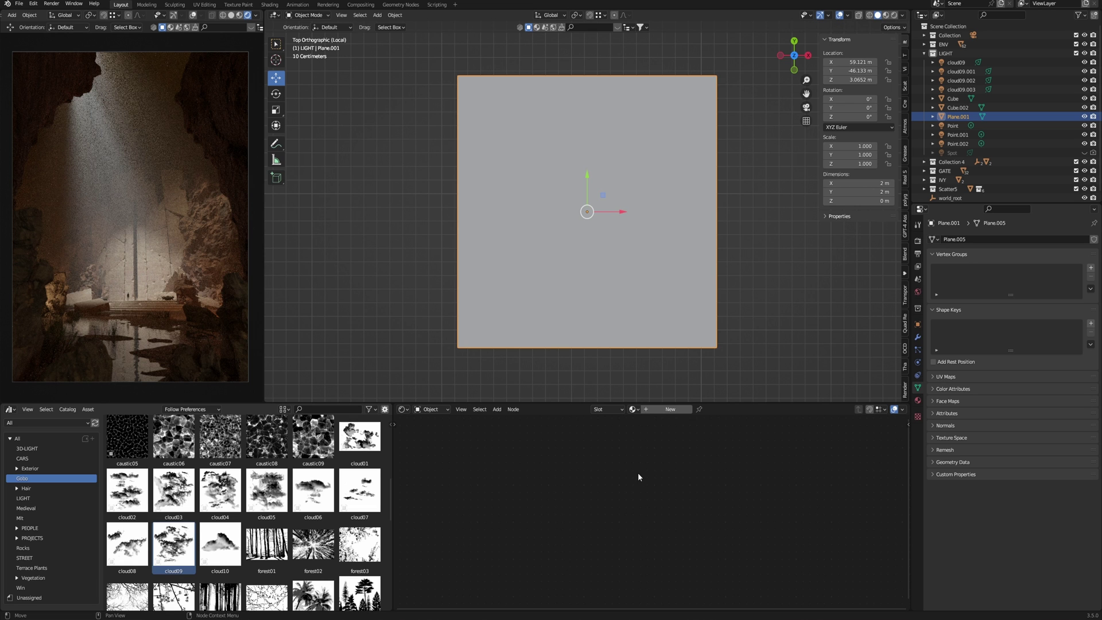
# Step: Create a new material for the plane and add the AM97_019_diffuse 1.jpg and AM97_019_opacity 1.jpg fire images as texture nodes
pyautogui.click(647, 410)
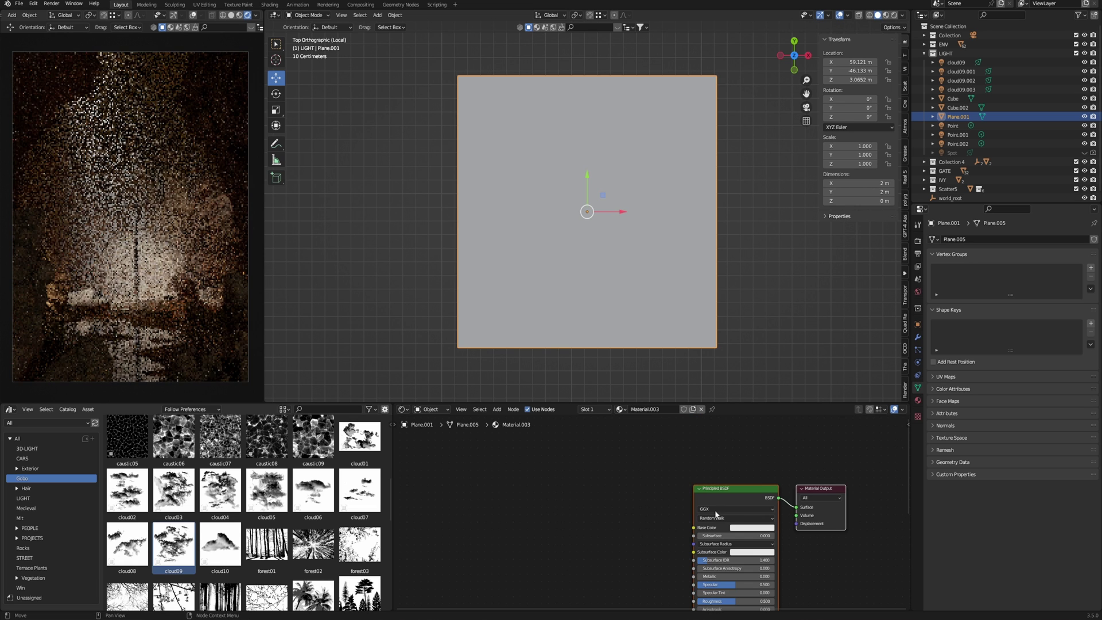
pyautogui.moveTo(704, 508); pyautogui.dragTo(700, 486, button='middle')
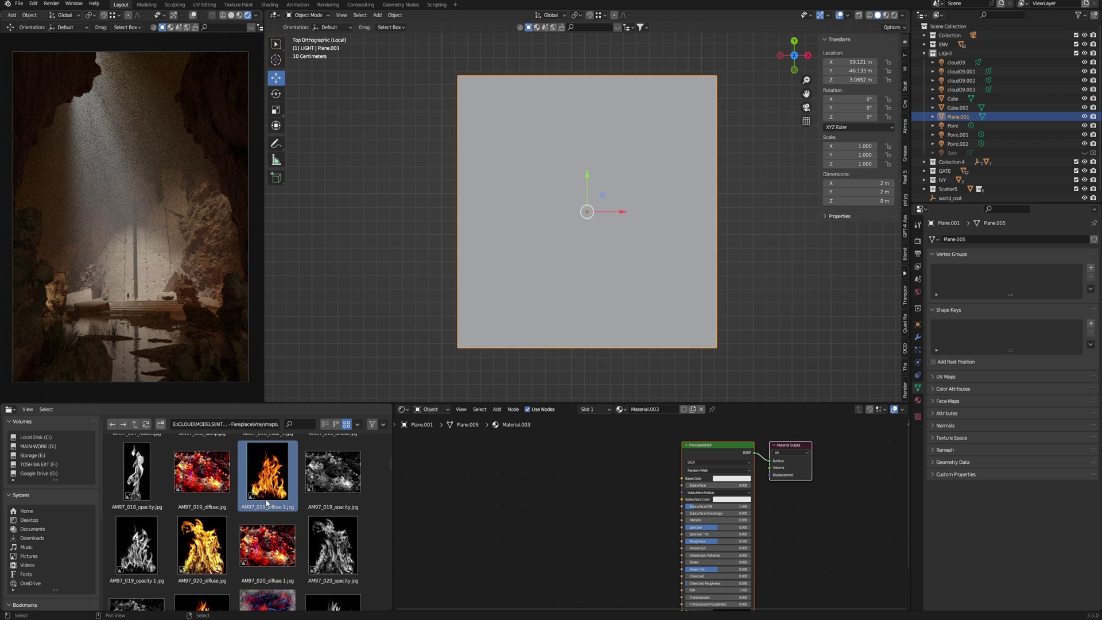
pyautogui.click(136, 544)
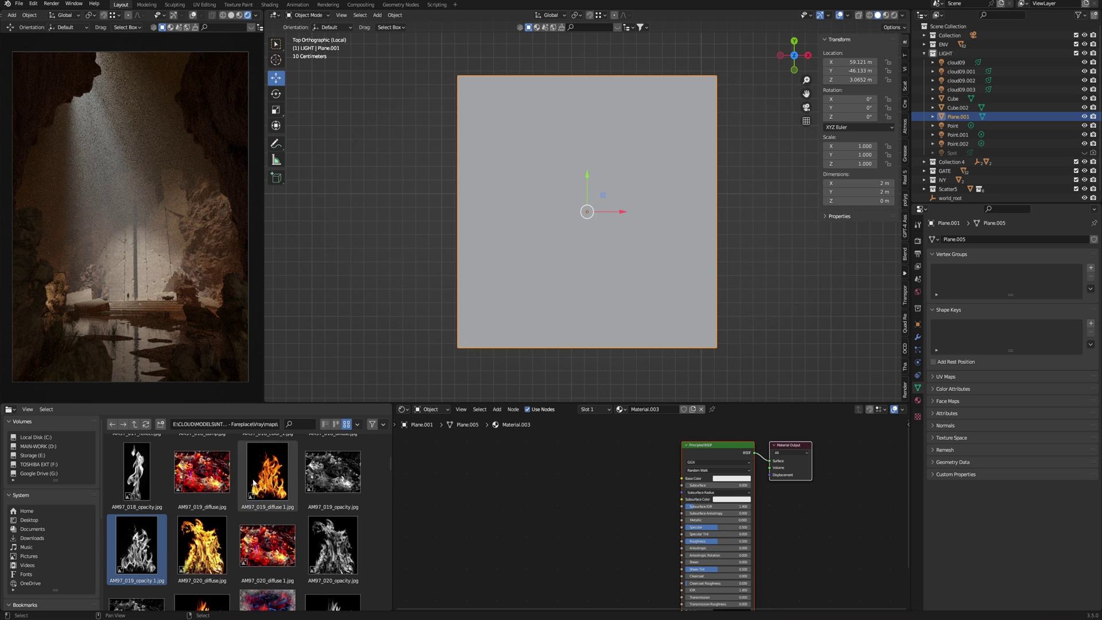
pyautogui.moveTo(252, 486); pyautogui.dragTo(597, 482)
pyautogui.moveTo(138, 544); pyautogui.dragTo(543, 548)
pyautogui.moveTo(594, 480); pyautogui.dragTo(573, 466)
pyautogui.moveTo(641, 474); pyautogui.dragTo(640, 457, button='middle')
pyautogui.scroll(-1, 640, 457)
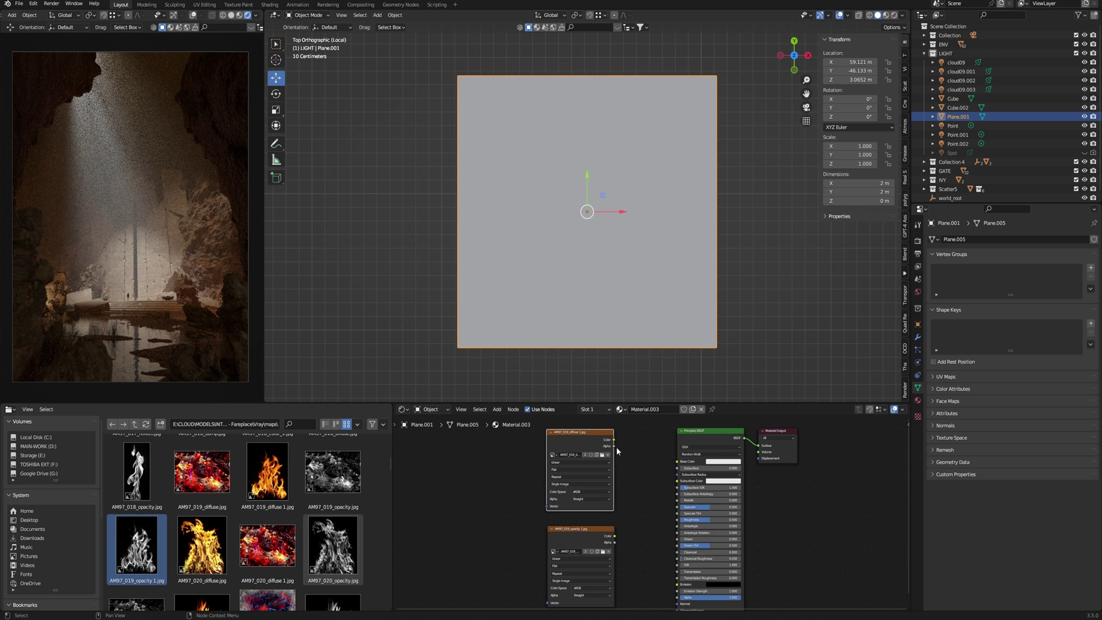
# Step: Link the diffuse image's color to the Principled BSDF's Base Color and the opacity image's color to its Alpha
pyautogui.moveTo(613, 440); pyautogui.dragTo(678, 461)
pyautogui.moveTo(634, 518); pyautogui.dragTo(604, 470, button='middle')
pyautogui.moveTo(584, 484); pyautogui.dragTo(634, 544)
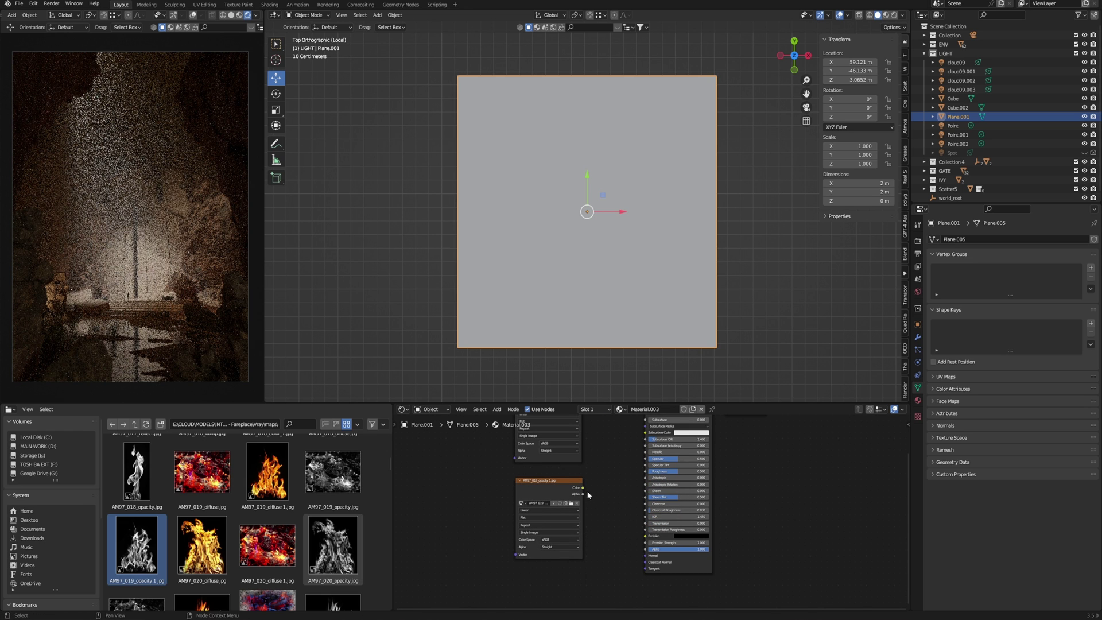
pyautogui.moveTo(583, 487); pyautogui.dragTo(646, 552)
pyautogui.moveTo(624, 495); pyautogui.dragTo(630, 524, button='middle')
pyautogui.scroll(-1, 627, 526)
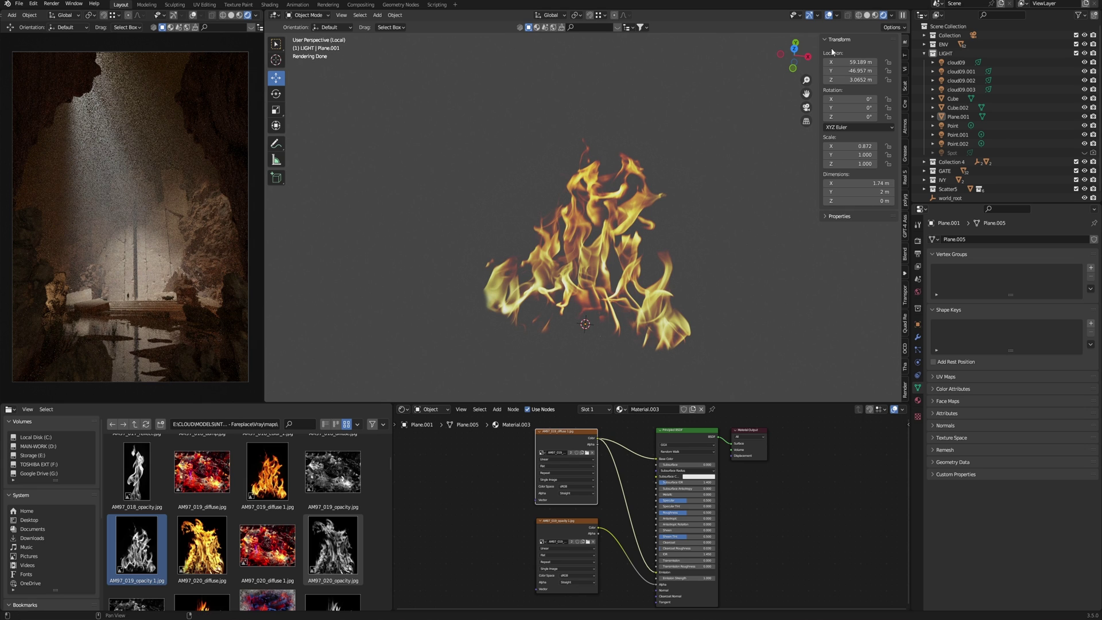
pyautogui.scroll(-5, 719, 270)
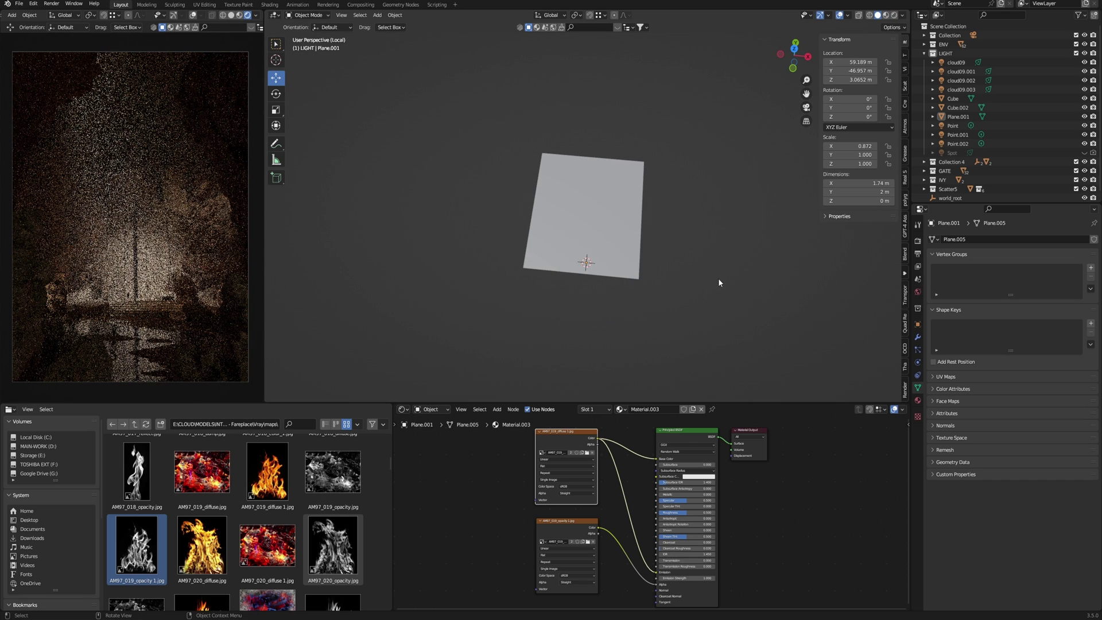
# Step: Leave local view and move the fire plane in top view onto the first fire bowl, to about X -11.3 m, Y 1.1 m
pyautogui.press('KP_Divide')
pyautogui.press('KP_7')
pyautogui.scroll(-18, 676, 187)
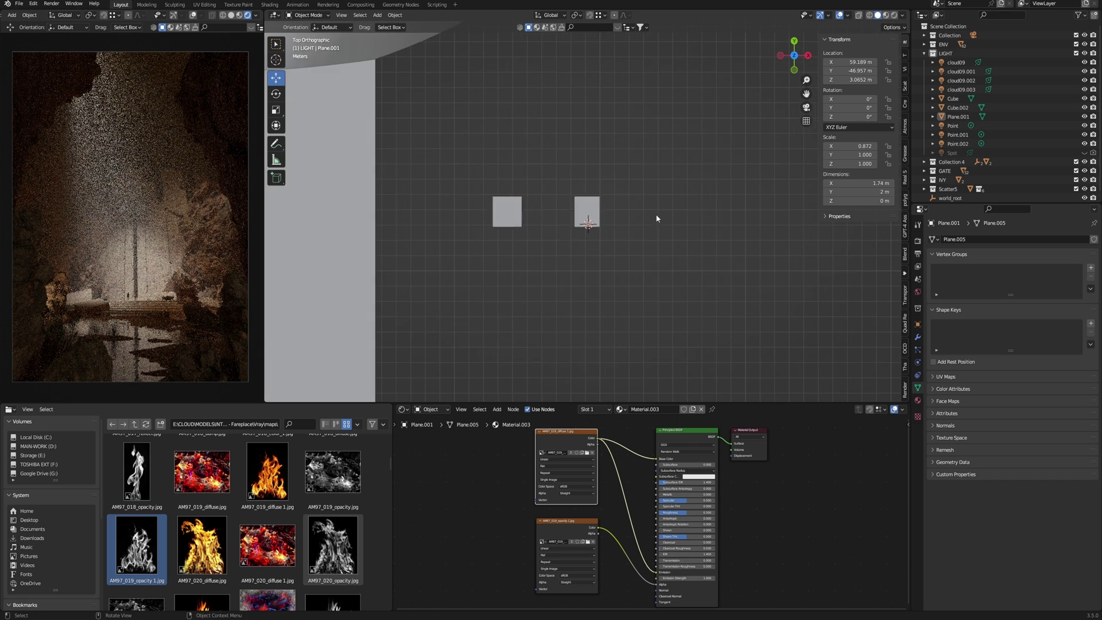
pyautogui.scroll(1, 688, 281)
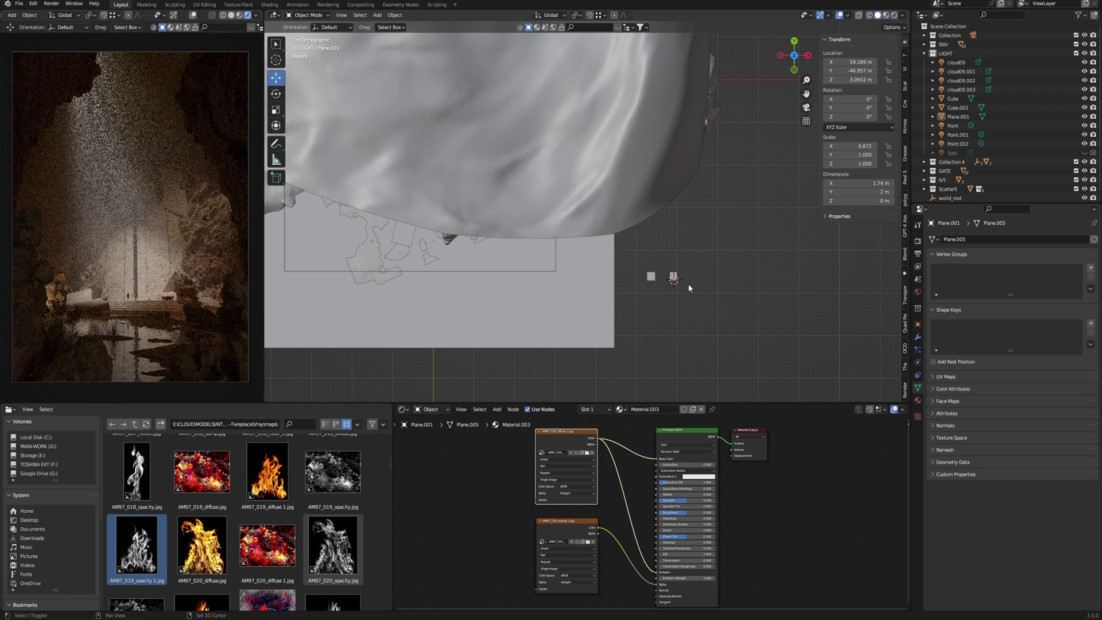
pyautogui.hotkey('shift', 'z')
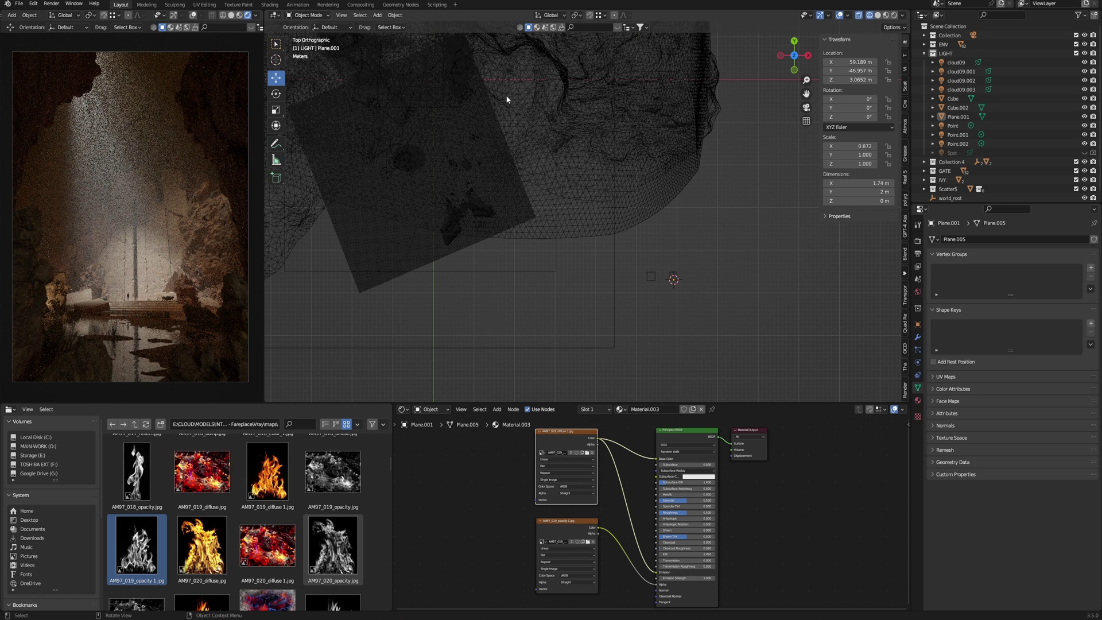
pyautogui.click(672, 277)
pyautogui.keyDown('shift'); pyautogui.moveTo(672, 277); pyautogui.dragTo(746, 390, button='middle'); pyautogui.keyUp('shift')
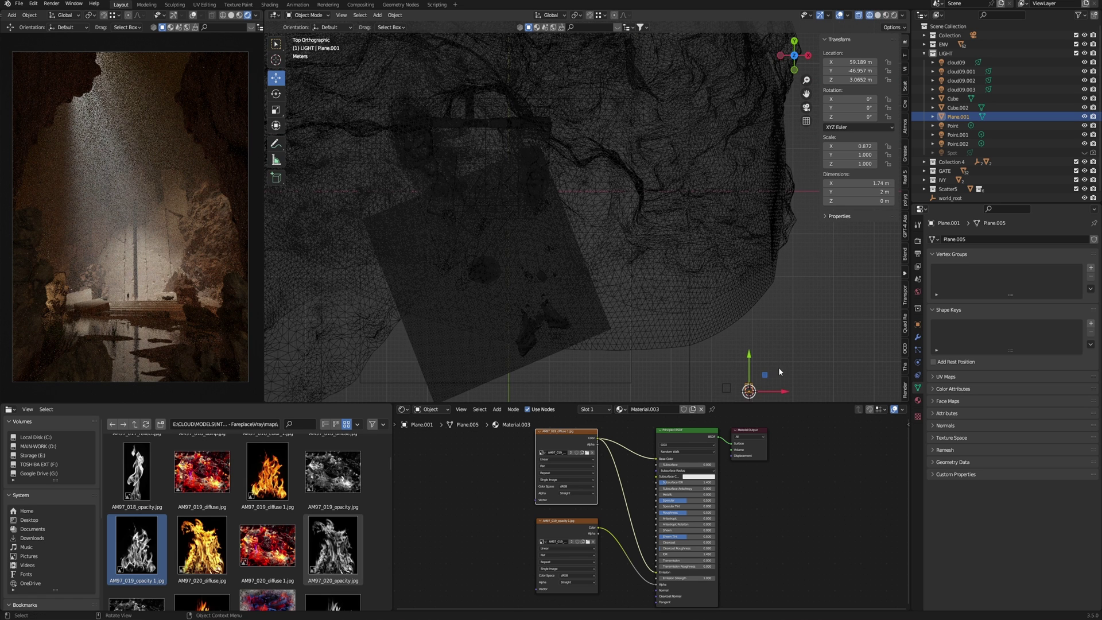
pyautogui.press('g')
pyautogui.click(533, 142)
pyautogui.scroll(8, 534, 142)
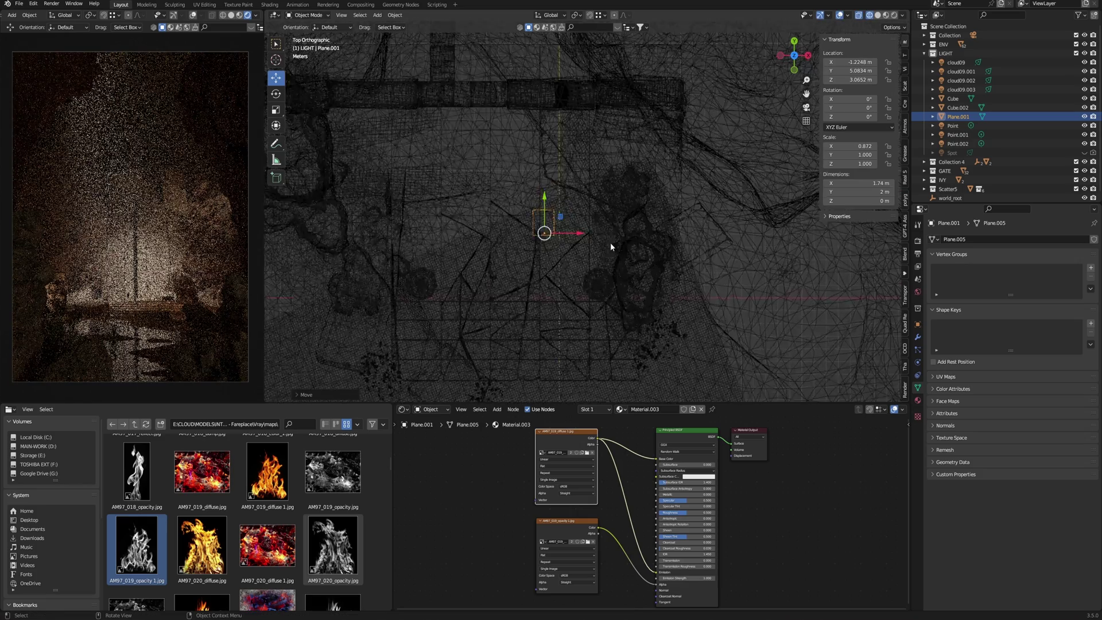
pyautogui.press('g')
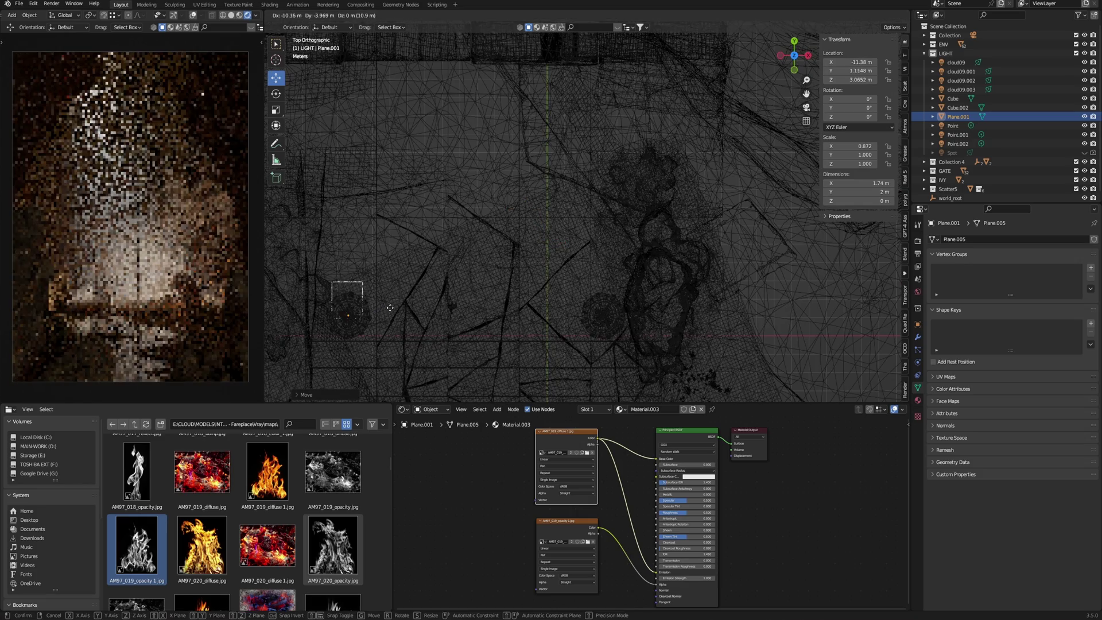
pyautogui.click(396, 304)
# Step: Stand the fire plane upright by rotating it 90° about X and raise it to about Z 3.65 m above the bowl
pyautogui.moveTo(469, 312); pyautogui.dragTo(475, 243, button='middle')
pyautogui.press('`')
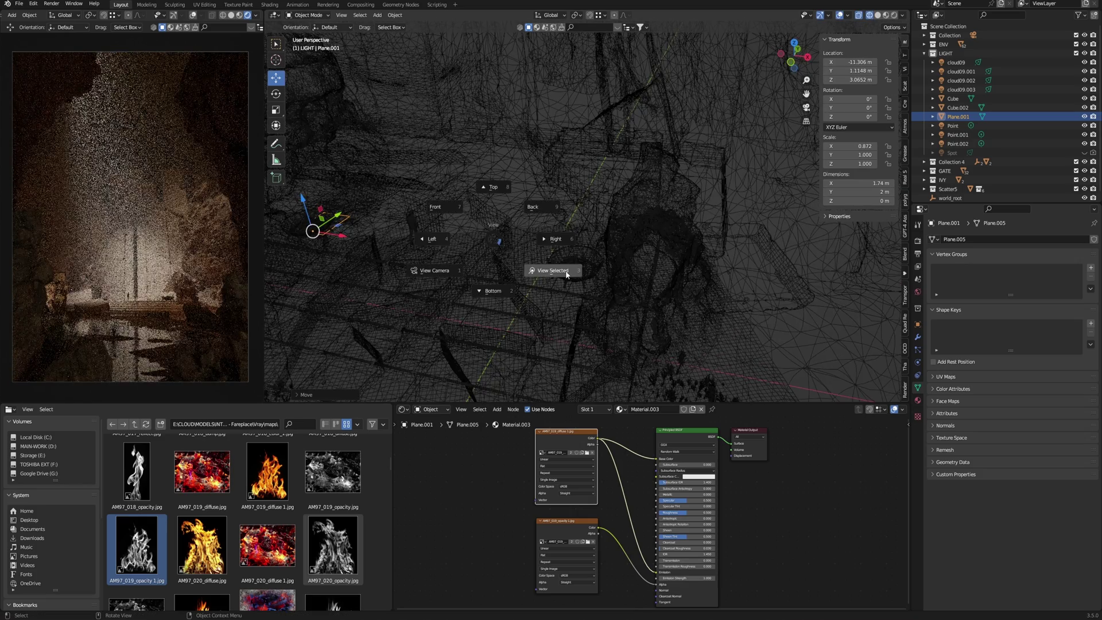
pyautogui.click(566, 273)
pyautogui.hotkey('shift', 'z')
pyautogui.scroll(-3, 578, 271)
pyautogui.write('r')
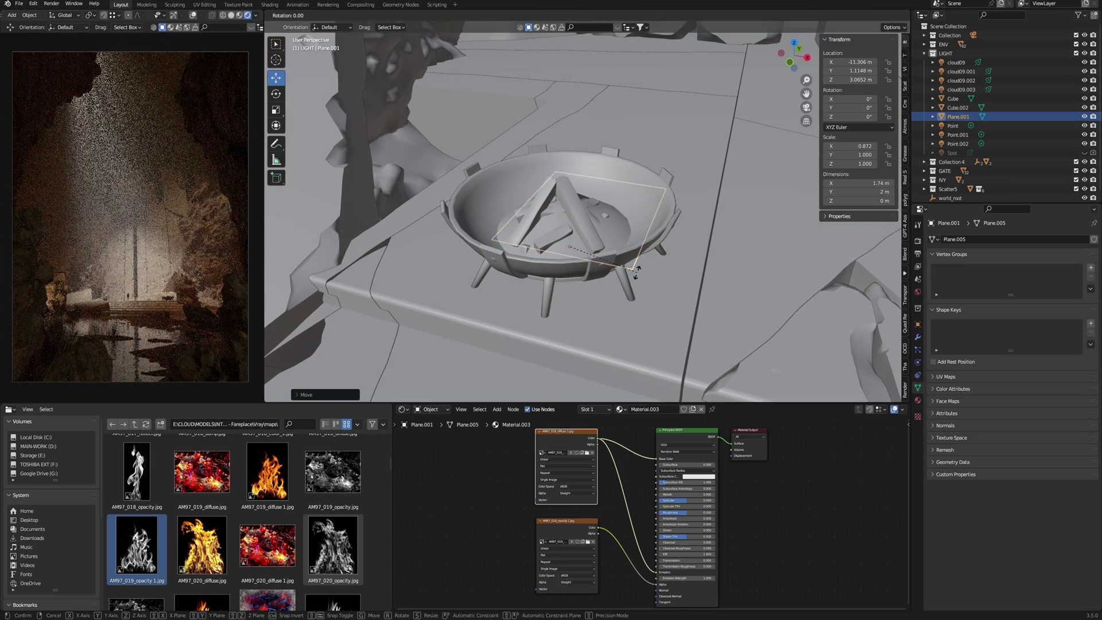
pyautogui.write('x90')
pyautogui.press('Return')
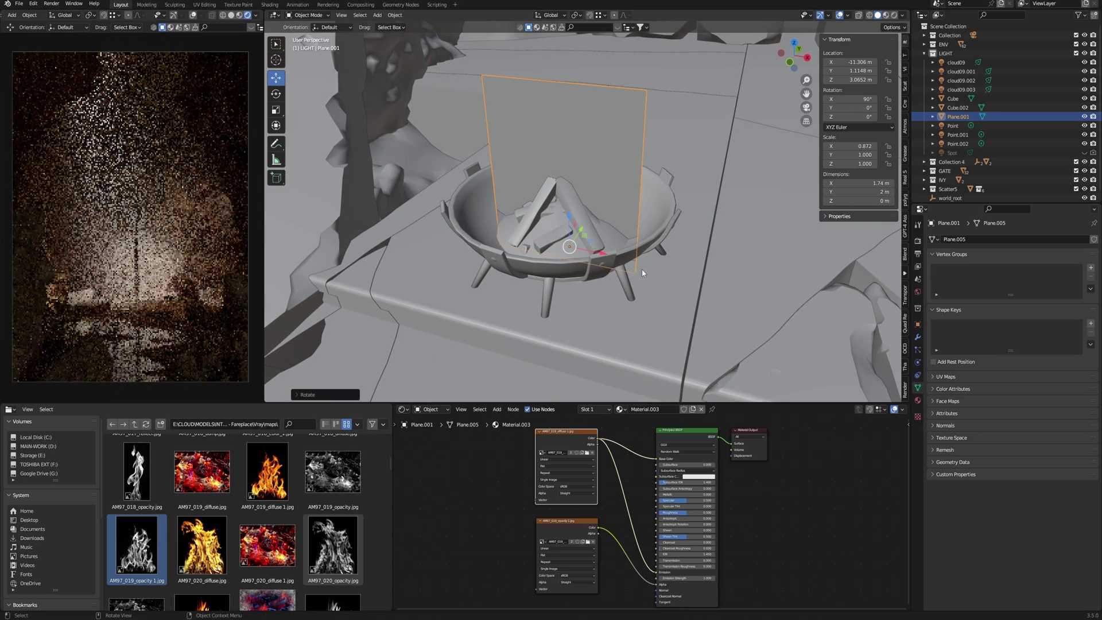
pyautogui.moveTo(570, 231); pyautogui.dragTo(568, 188)
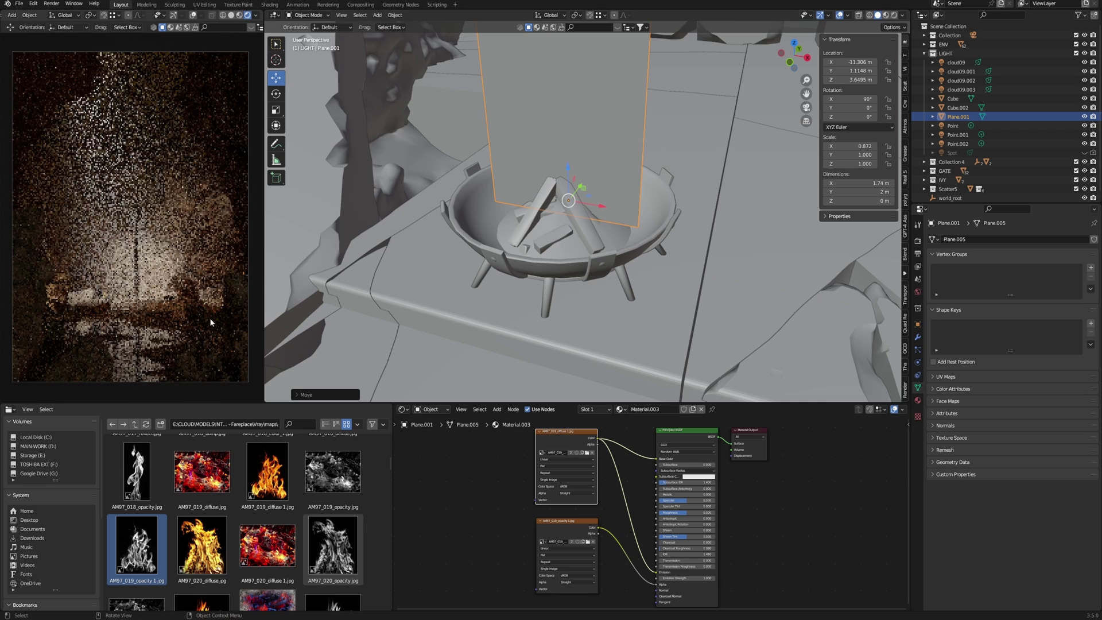
# Step: Turn the fire plane about Z to about 17.9° and nudge it to about X -11.39 m, Y 1.07 m
pyautogui.press('s')
pyautogui.press('z')
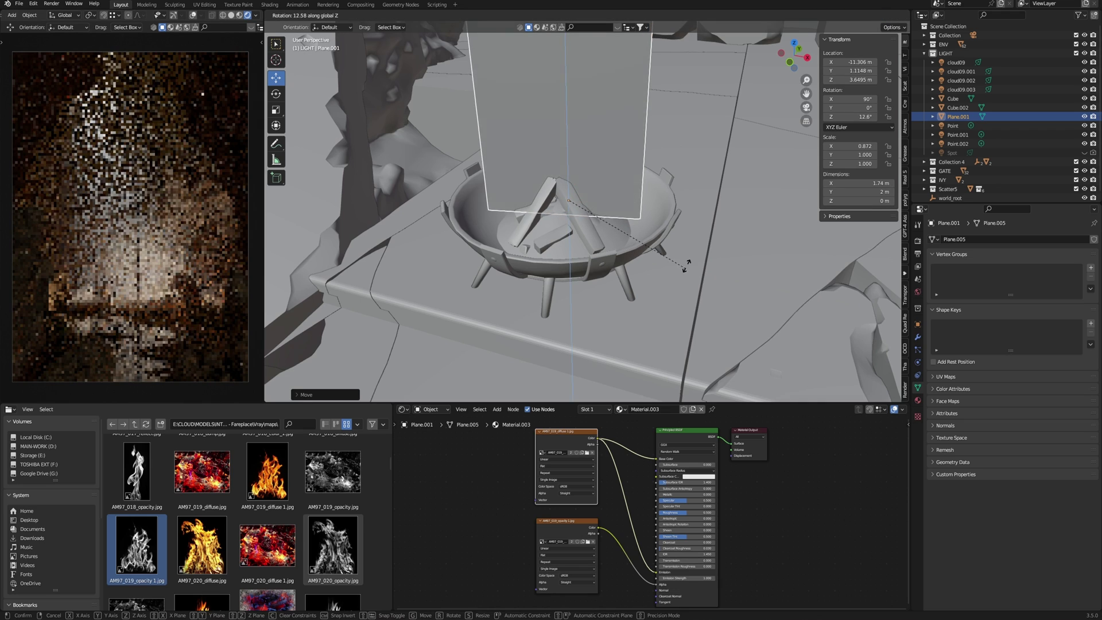
pyautogui.click(688, 257)
pyautogui.moveTo(594, 209); pyautogui.dragTo(579, 199)
pyautogui.click(582, 203)
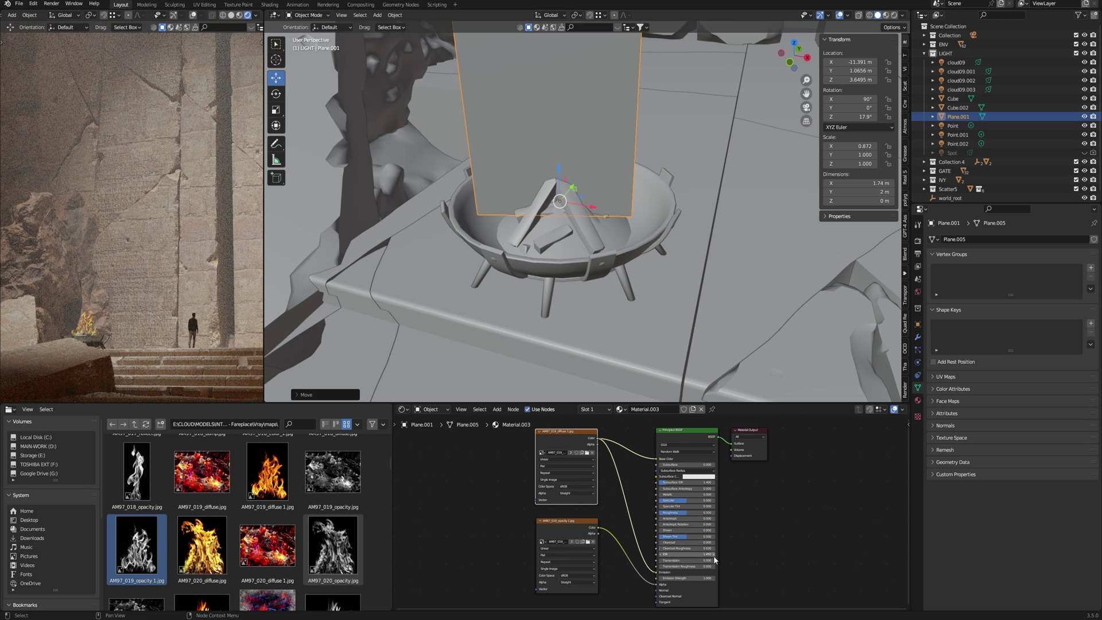
# Step: Set the fire material's Emission Strength to 10
pyautogui.click(690, 579)
pyautogui.write('10')
pyautogui.press('Return')
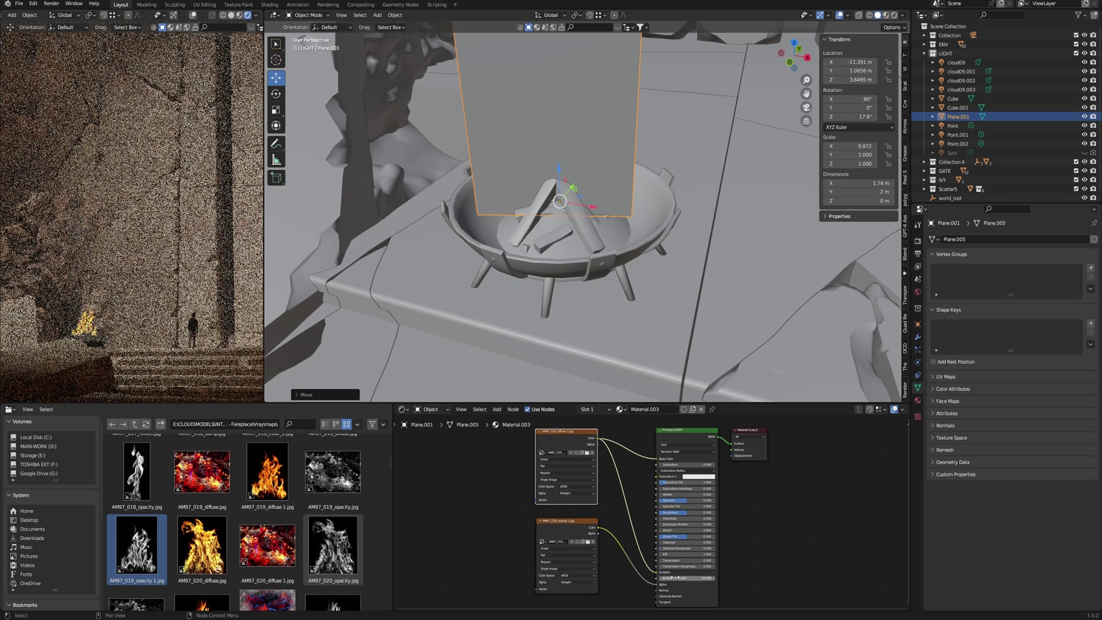
# Step: Make a linked duplicate of the fire plane and move it along X to the other fire bowl, at about X 3.2 m
pyautogui.scroll(-8, 560, 319)
pyautogui.hotkey('shift', 'd')
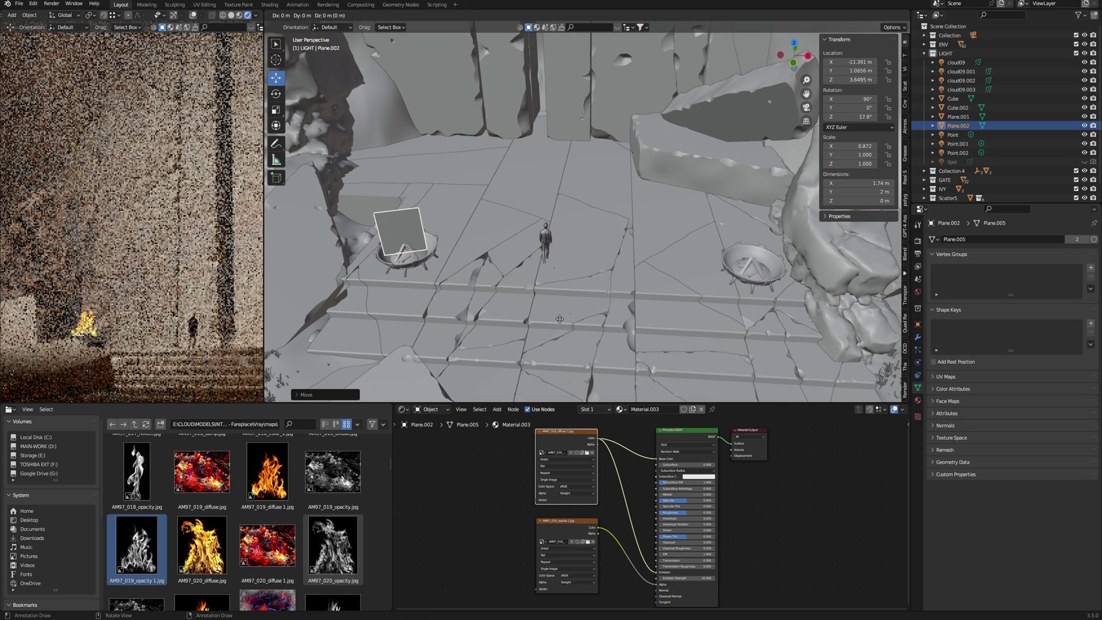
pyautogui.press('x')
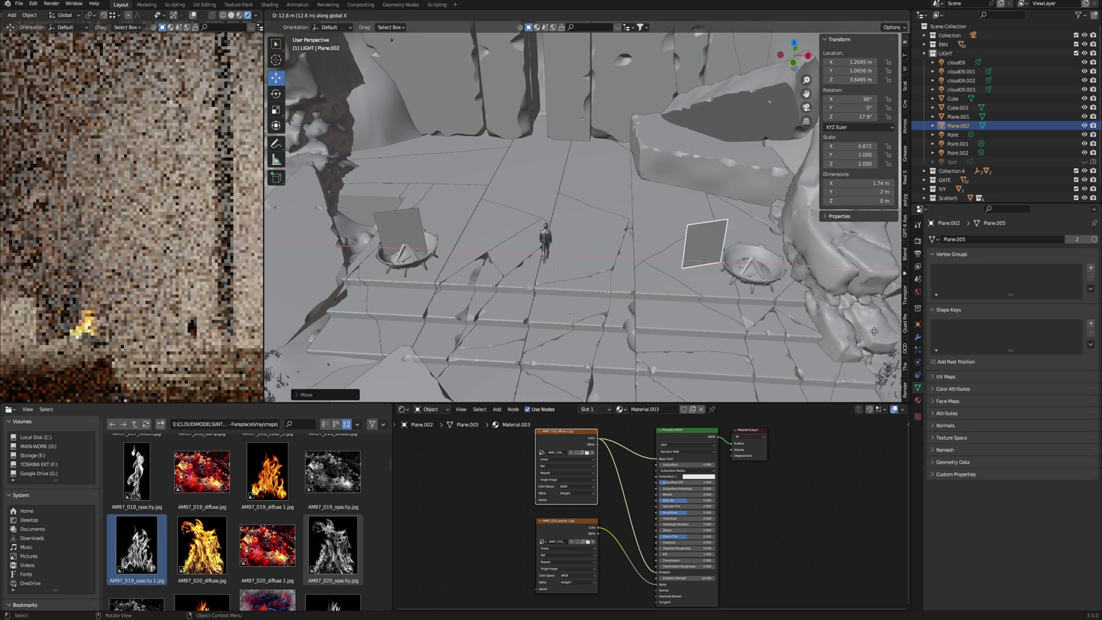
pyautogui.click(875, 331)
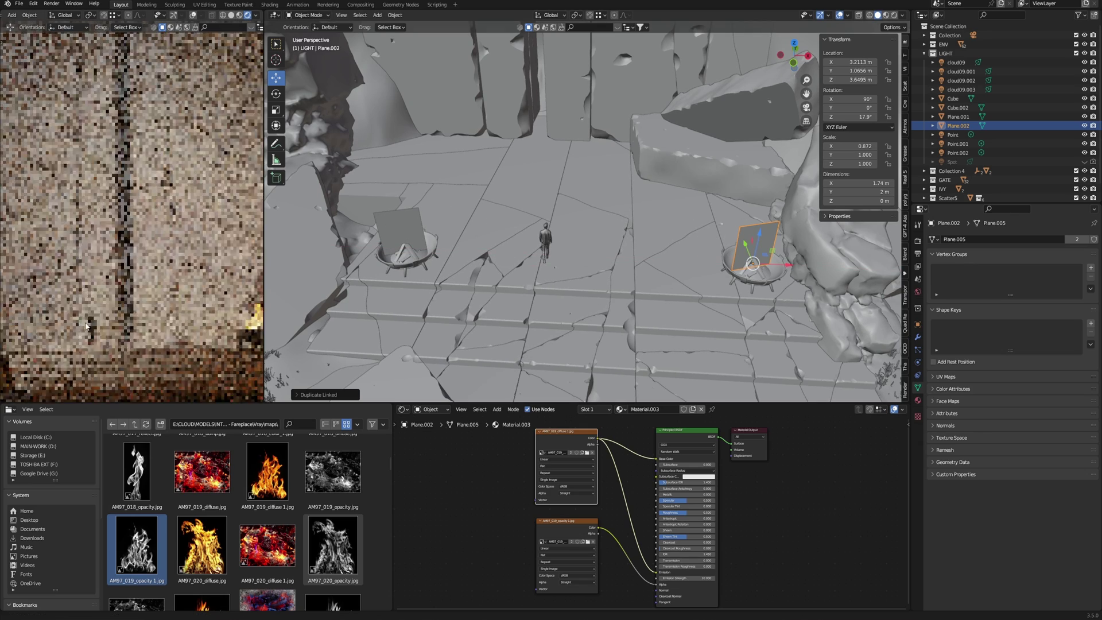
# Step: Rotate the duplicated fire plane about Z to about -5.4° and shift it to about X 3.35 m
pyautogui.press('r')
pyautogui.press('z')
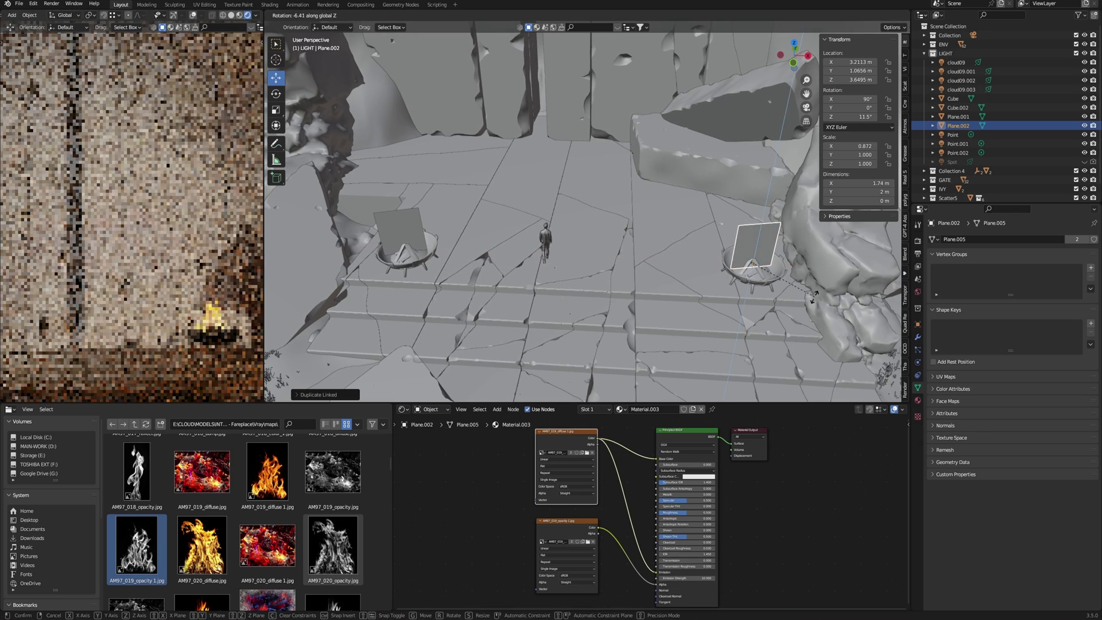
pyautogui.click(804, 311)
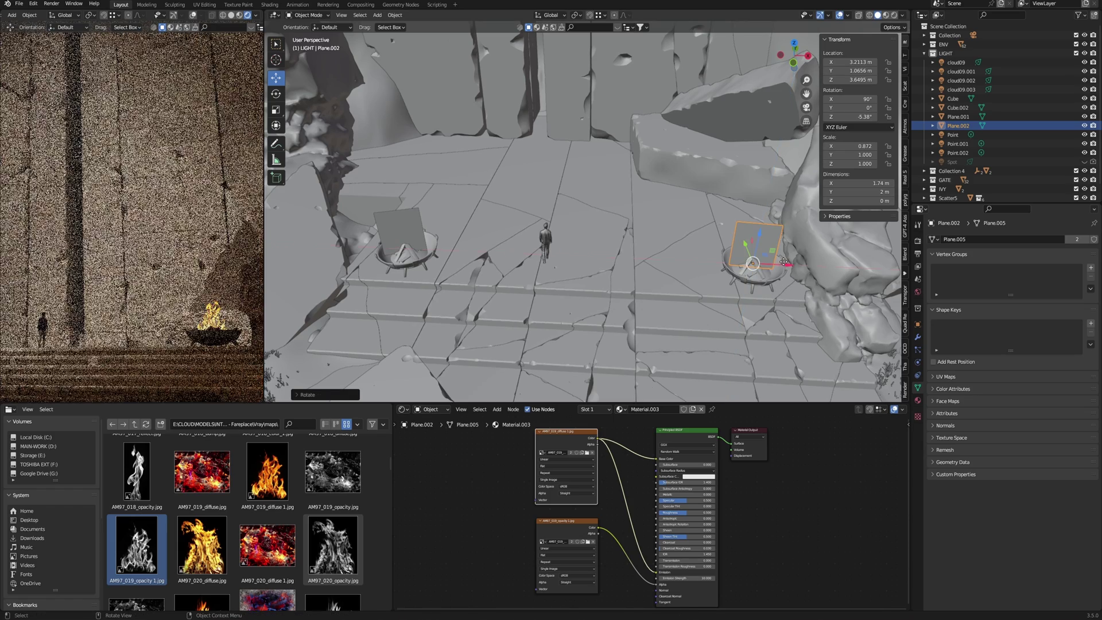
pyautogui.press('g')
pyautogui.click(794, 290)
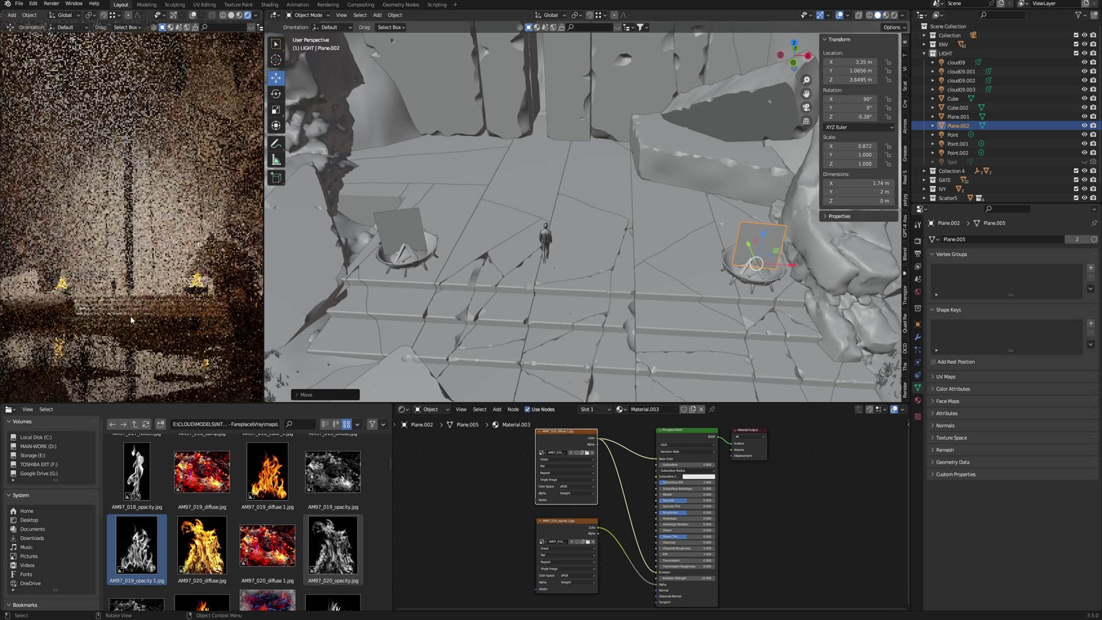
# Step: Limit the rendered camera preview to a wide region covering both fire bowls and the figure between them
pyautogui.hotkey('ctrl', 'b')
pyautogui.moveTo(7, 273); pyautogui.dragTo(232, 318)
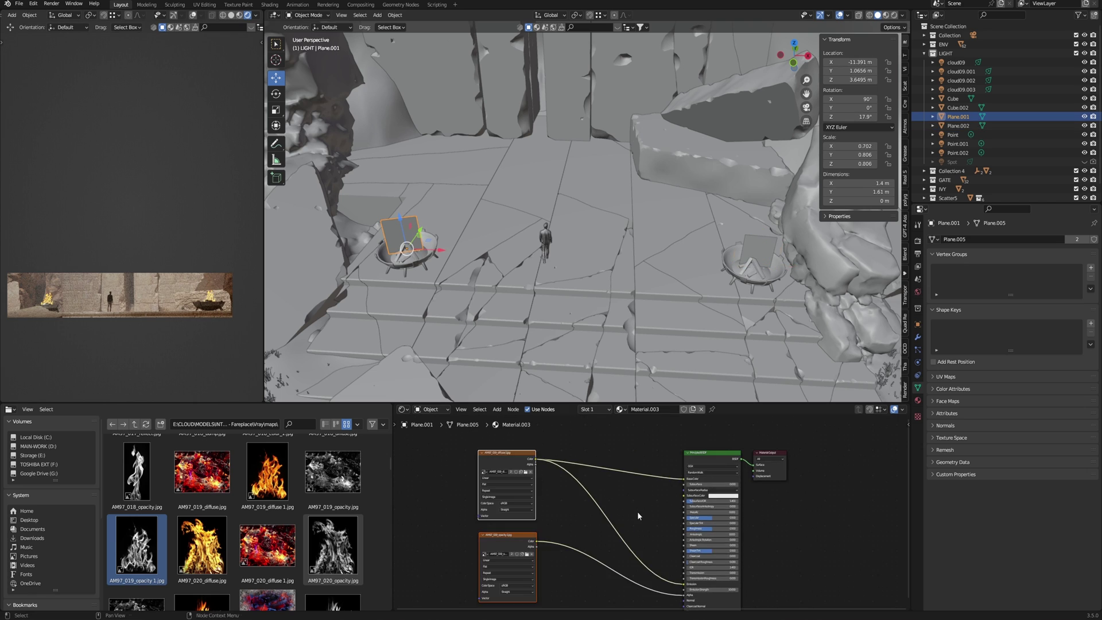
# Step: Add a Mix node to the fire material and set its data type to Color
pyautogui.click(637, 512)
pyautogui.moveTo(637, 507); pyautogui.dragTo(637, 535, button='middle')
pyautogui.scroll(2, 630, 473)
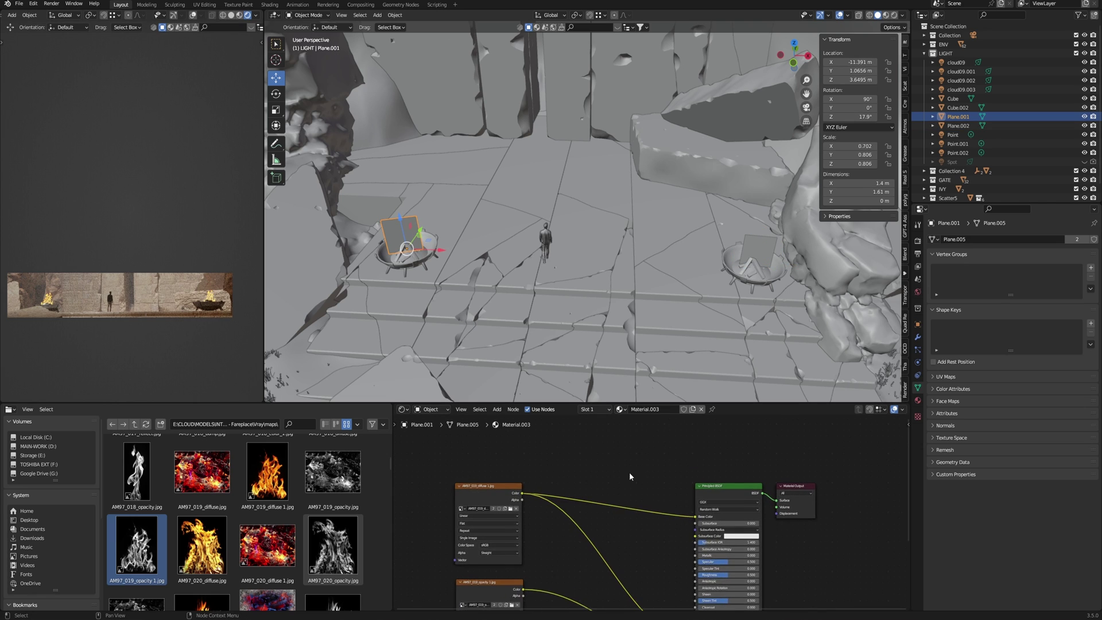
pyautogui.moveTo(629, 473); pyautogui.dragTo(639, 492, button='middle')
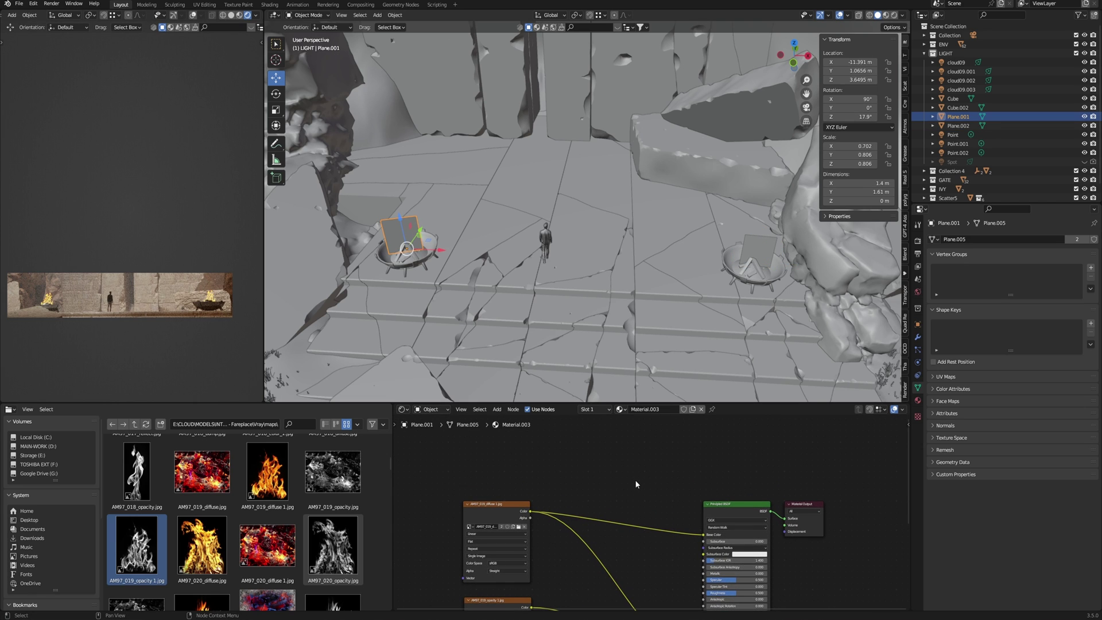
pyautogui.hotkey('shift', 'a')
pyautogui.write('mi')
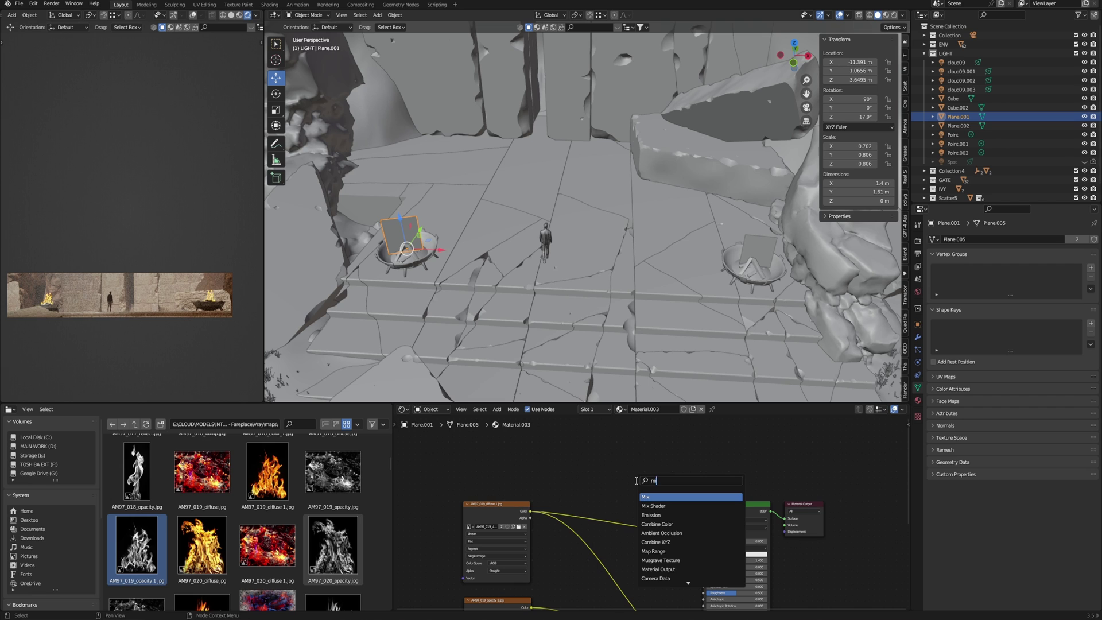
pyautogui.press('Return')
pyautogui.click(653, 453)
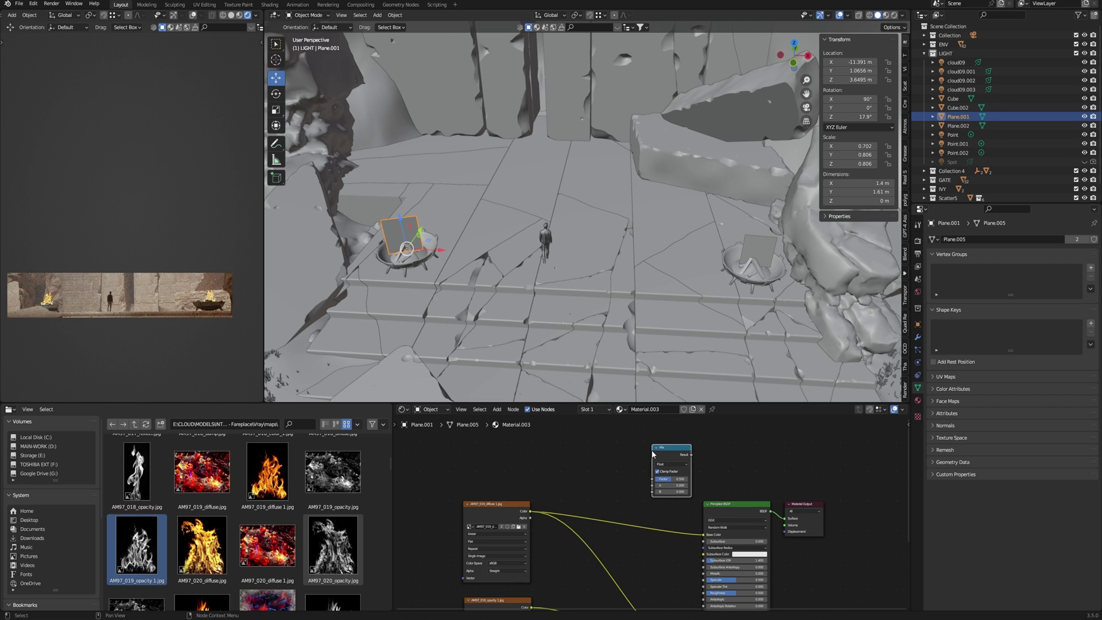
pyautogui.click(675, 465)
pyautogui.click(669, 487)
# Step: Insert the Mix node between the diffuse fire image and Base Color, and feed its Result into Emission as well
pyautogui.moveTo(667, 457); pyautogui.dragTo(645, 498)
pyautogui.scroll(-1, 656, 537)
pyautogui.moveTo(657, 551); pyautogui.dragTo(639, 501, button='middle')
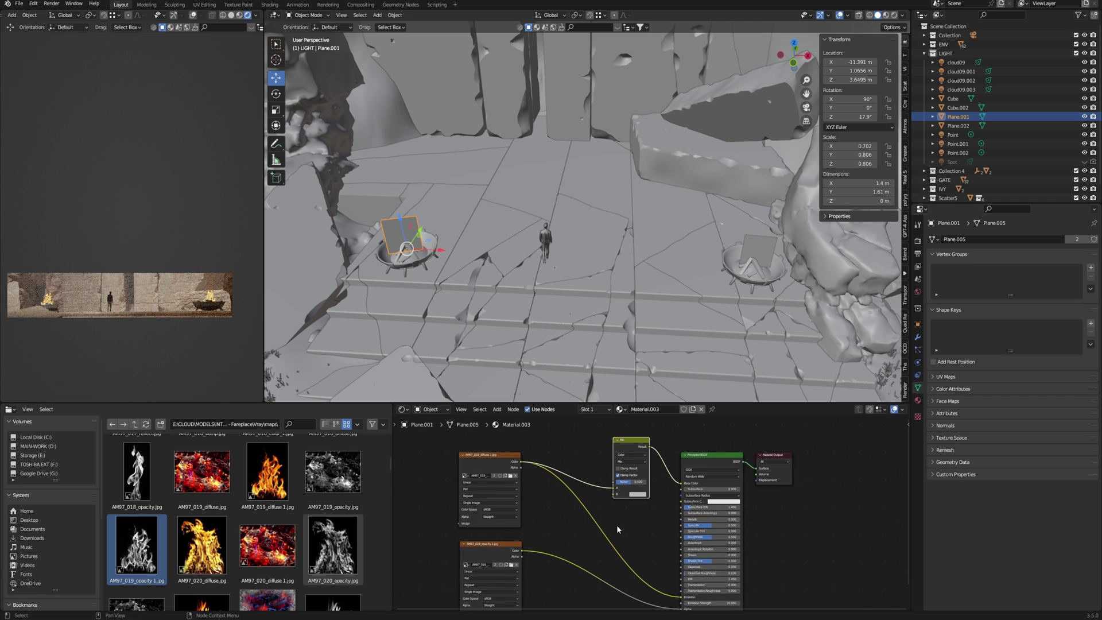
pyautogui.moveTo(521, 462); pyautogui.dragTo(689, 565)
# Step: Set the Mix node's B color to a bright, saturated orange
pyautogui.scroll(2, 674, 529)
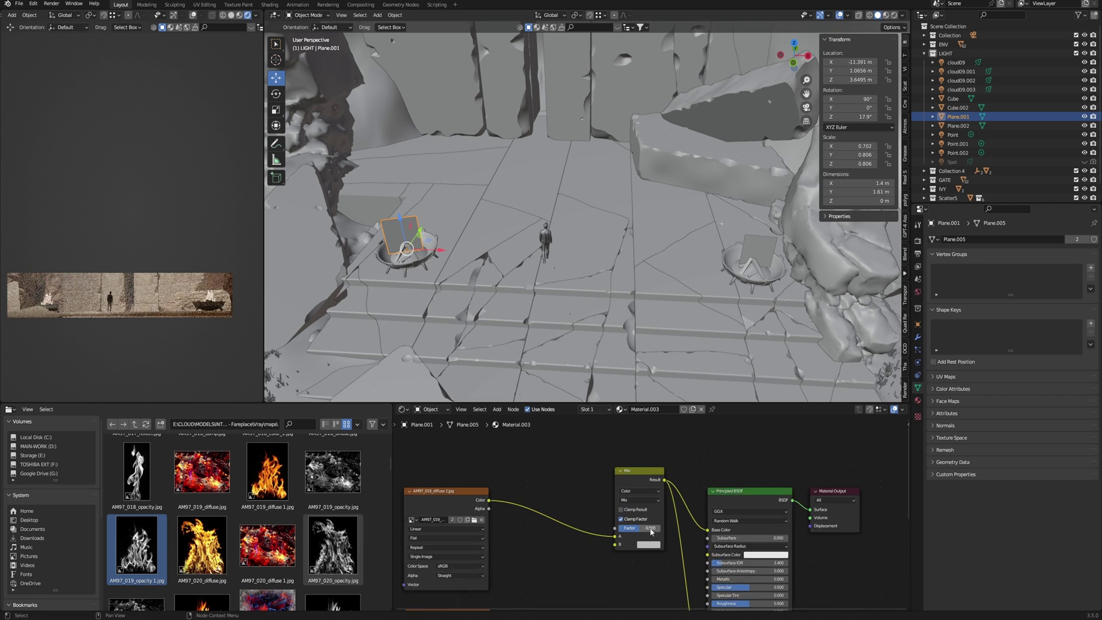
pyautogui.click(646, 546)
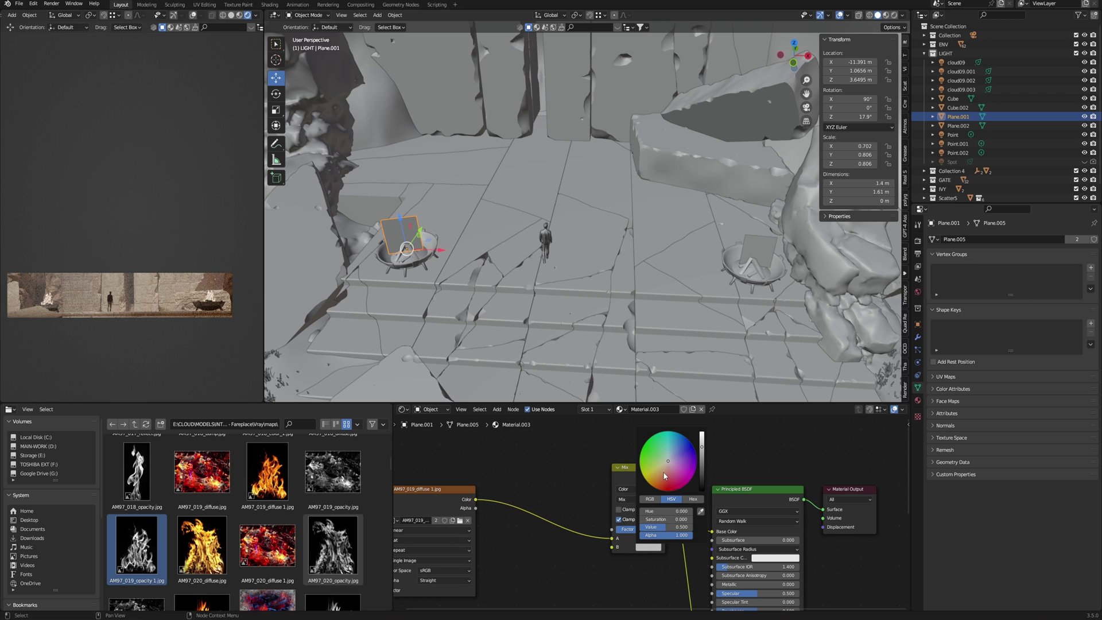
pyautogui.moveTo(664, 475); pyautogui.dragTo(656, 482)
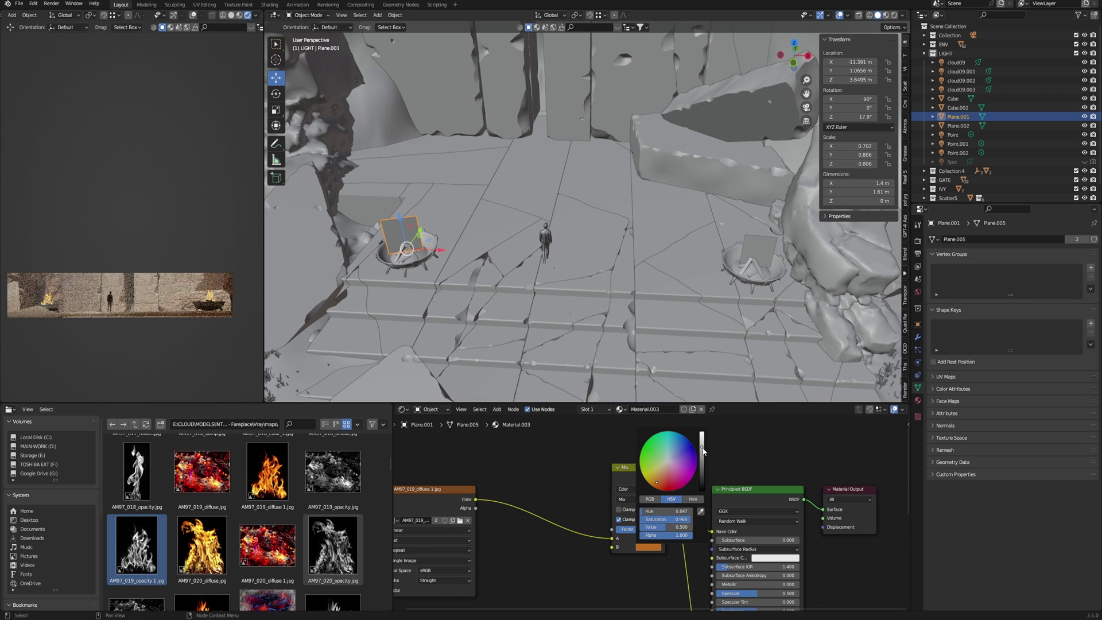
pyautogui.moveTo(702, 447); pyautogui.dragTo(702, 433)
pyautogui.moveTo(659, 483); pyautogui.dragTo(655, 484)
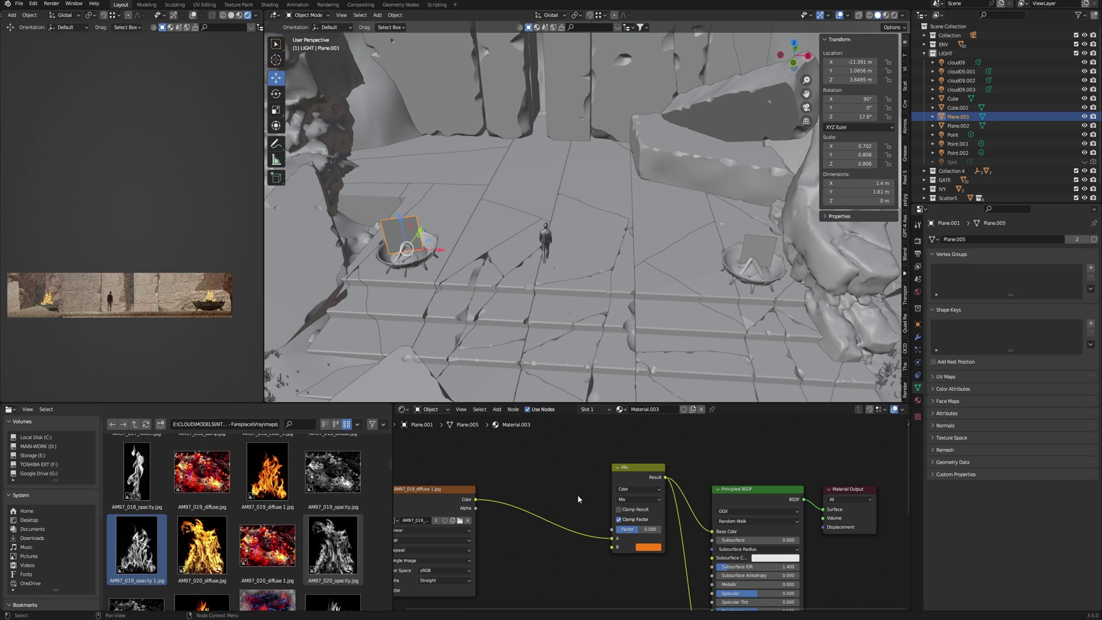
# Step: Change the Mix node's blending mode to Overlay
pyautogui.click(633, 499)
pyautogui.click(634, 500)
pyautogui.click(634, 499)
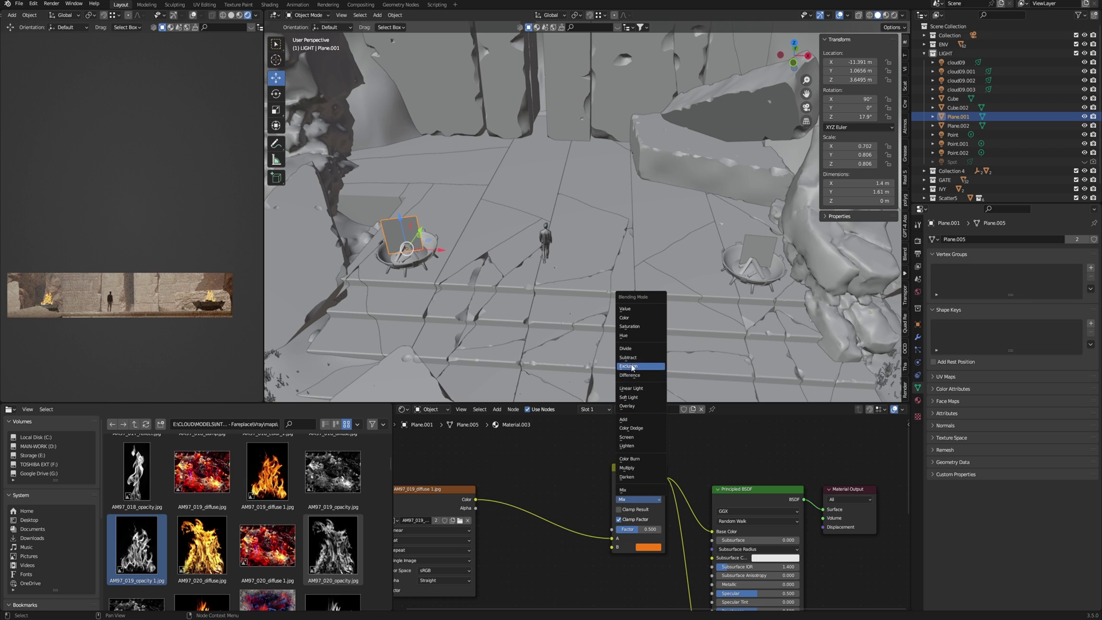
pyautogui.click(631, 407)
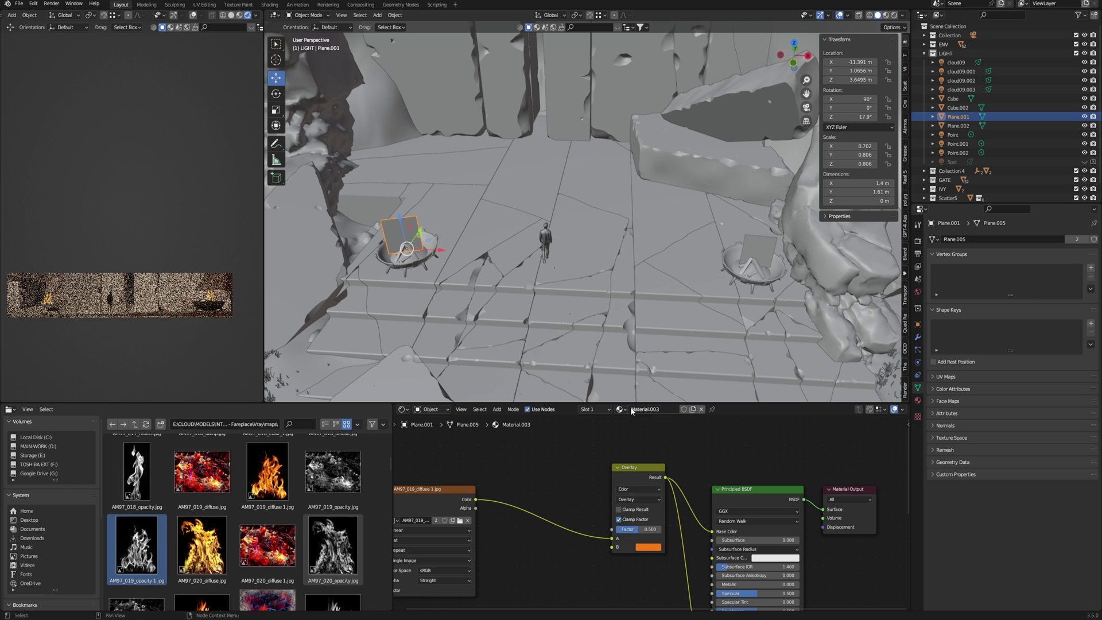
# Step: Raise and fine-tune the Overlay node's factor while checking the flame's tint close up in the rendered preview
pyautogui.scroll(4, 179, 305)
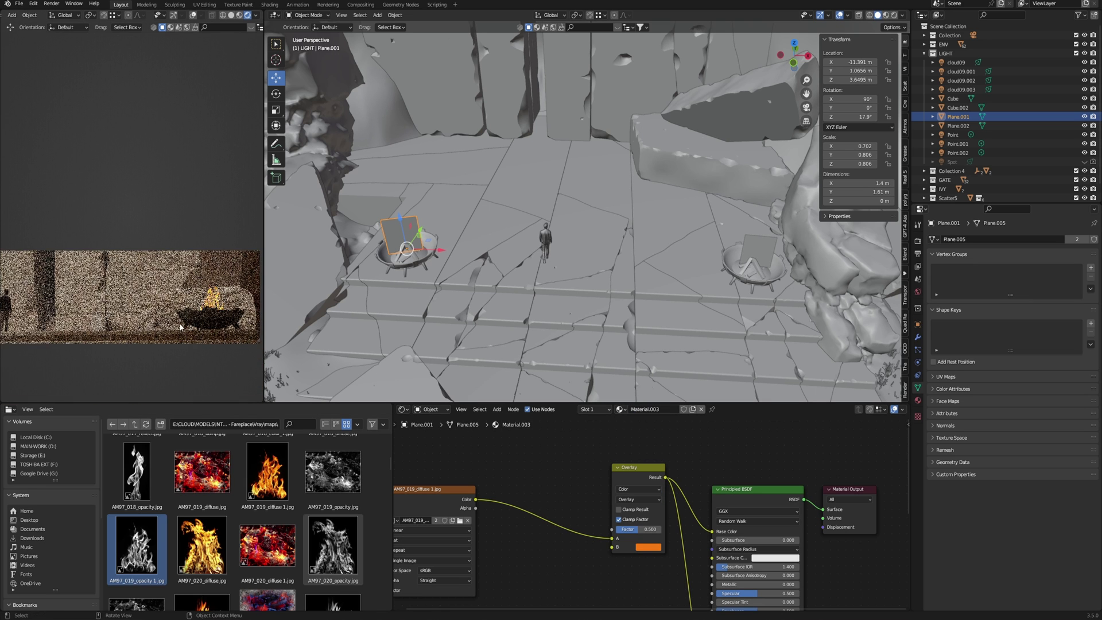
pyautogui.keyDown('shift'); pyautogui.moveTo(179, 327); pyautogui.dragTo(111, 274, button='middle'); pyautogui.keyUp('shift')
pyautogui.scroll(3, 133, 326)
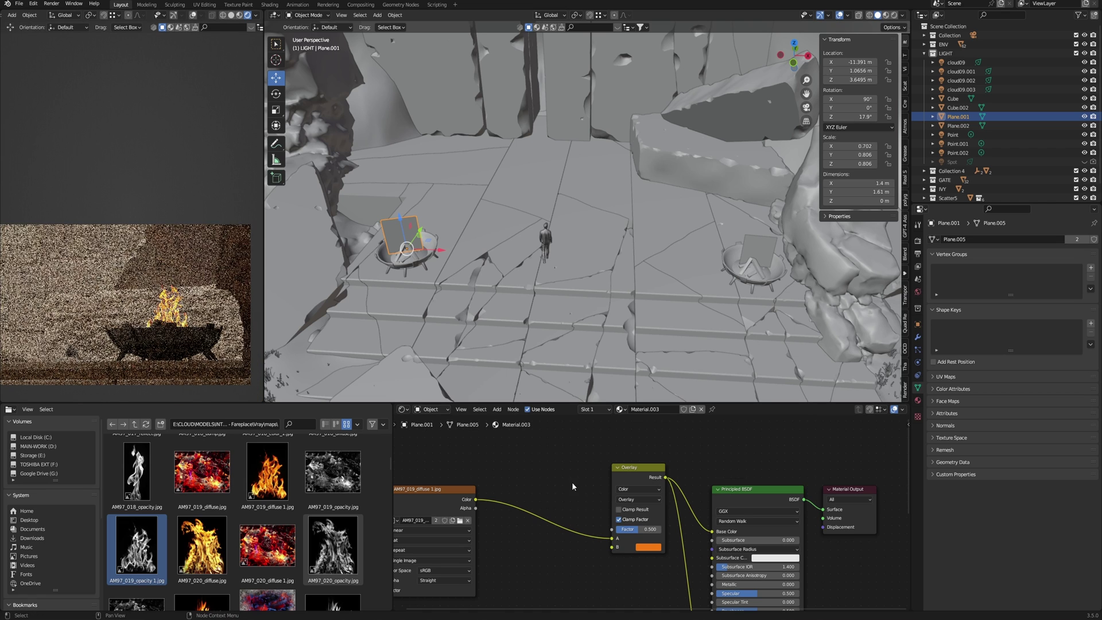
pyautogui.moveTo(643, 528)
pyautogui.mouseDown()
pyautogui.moveTo(633, 529)
pyautogui.moveTo(648, 528)
pyautogui.mouseUp()
pyautogui.moveTo(654, 531); pyautogui.dragTo(639, 502, button='middle')
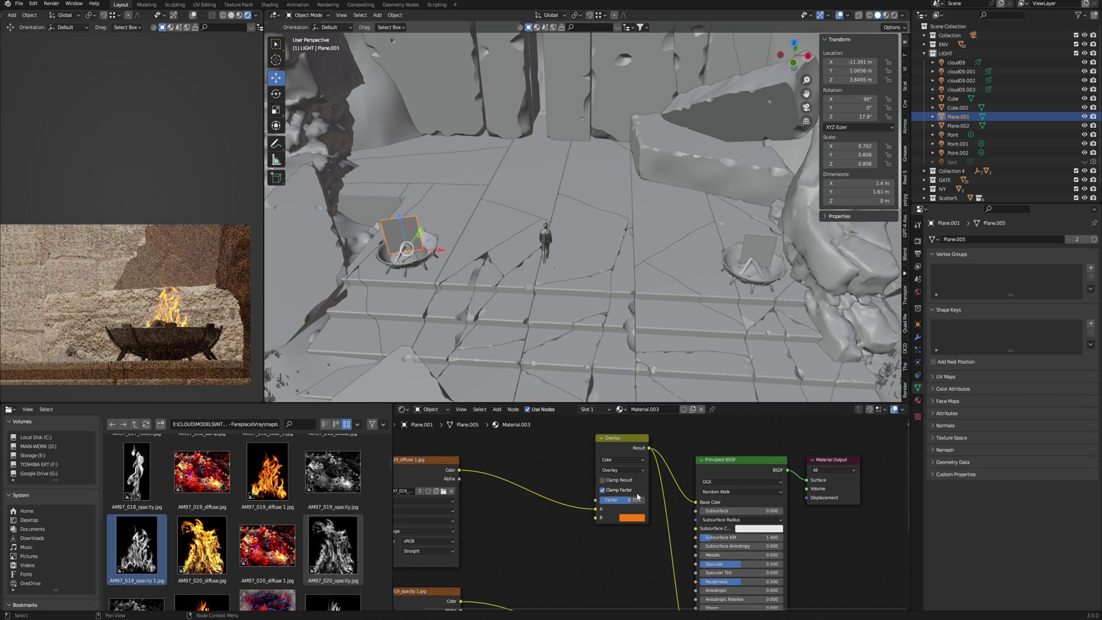
pyautogui.moveTo(637, 497); pyautogui.dragTo(633, 498)
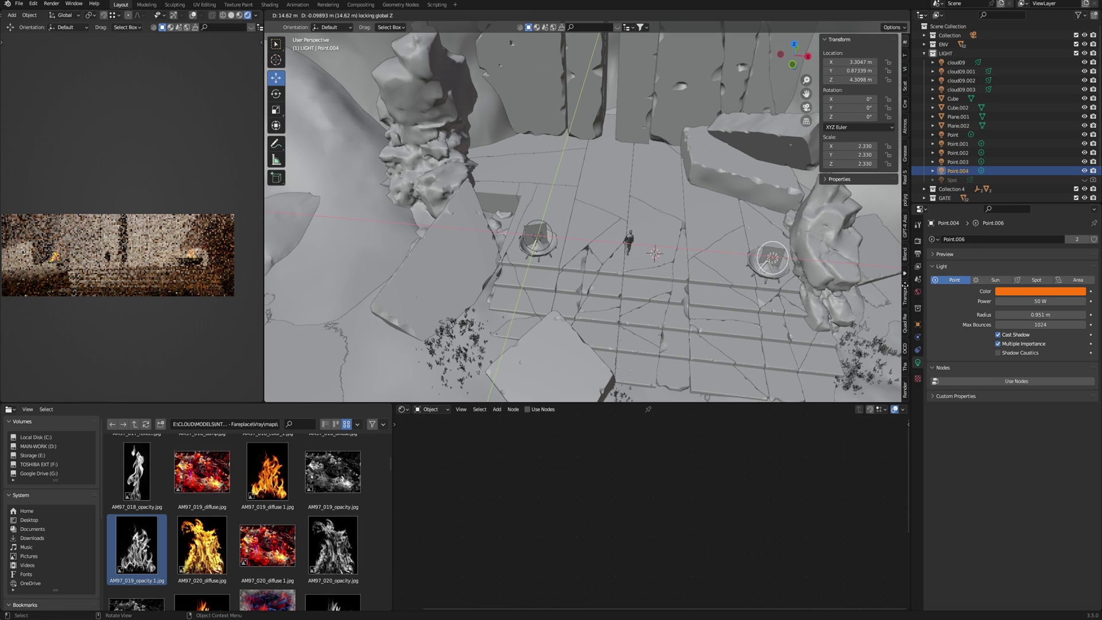
# Step: Place the linked point light duplicate in the right fire bowl and set its power to 100 W
pyautogui.click(902, 290)
pyautogui.keyDown('shift'); pyautogui.moveTo(723, 291); pyautogui.dragTo(625, 305, button='middle'); pyautogui.keyUp('shift')
pyautogui.scroll(1, 625, 305)
pyautogui.scroll(3, 692, 319)
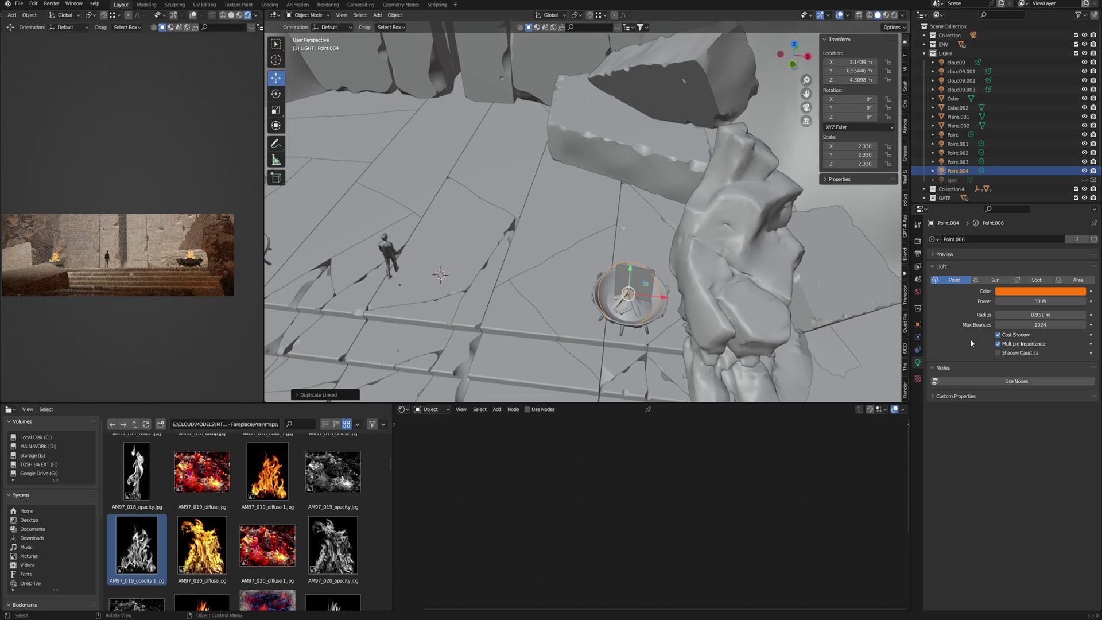
pyautogui.click(1025, 301)
pyautogui.write('100')
pyautogui.press('Return')
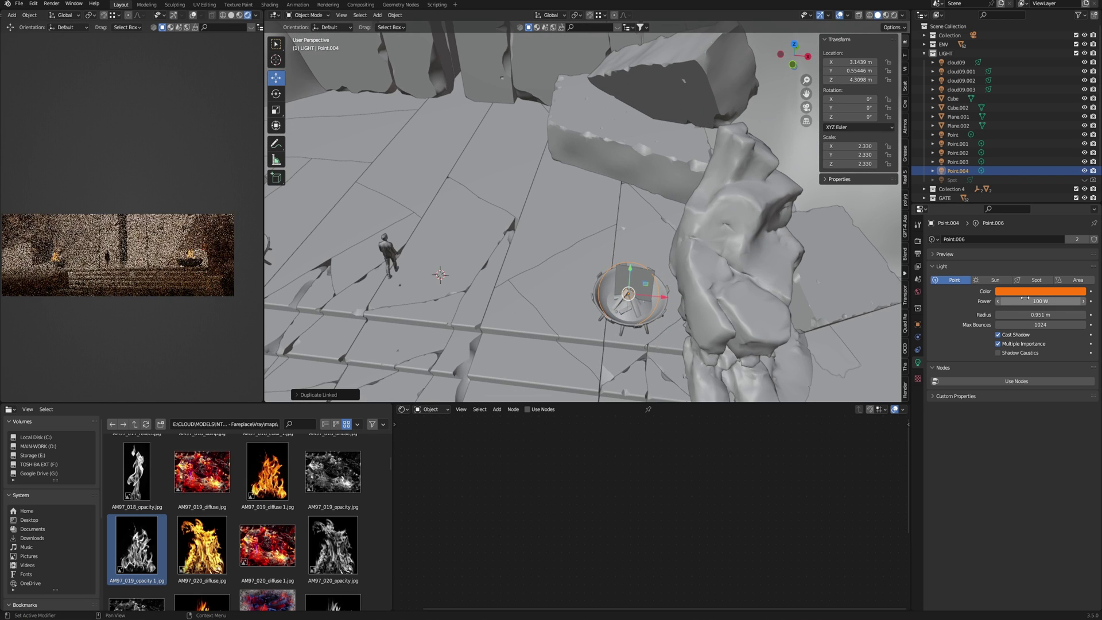
# Step: Change the right fire bowl's point light color to a lighter orange, judging the flame's glow in the rendered preview
pyautogui.scroll(1, 202, 258)
pyautogui.scroll(3, 202, 257)
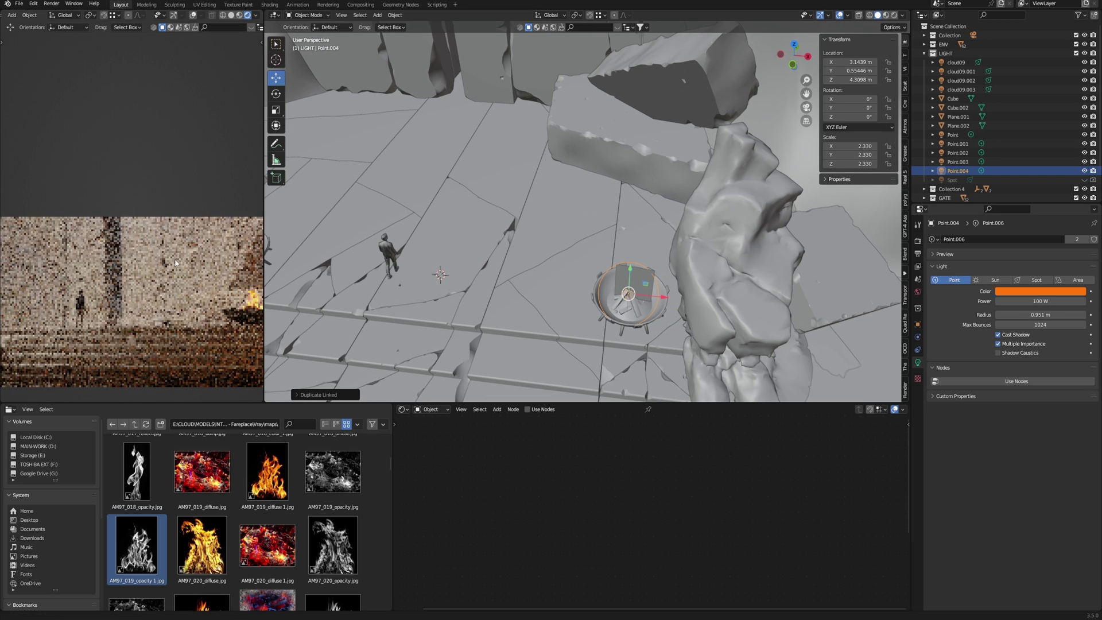
pyautogui.keyDown('shift'); pyautogui.moveTo(247, 290); pyautogui.dragTo(117, 255, button='middle'); pyautogui.keyUp('shift')
pyautogui.scroll(1, 156, 264)
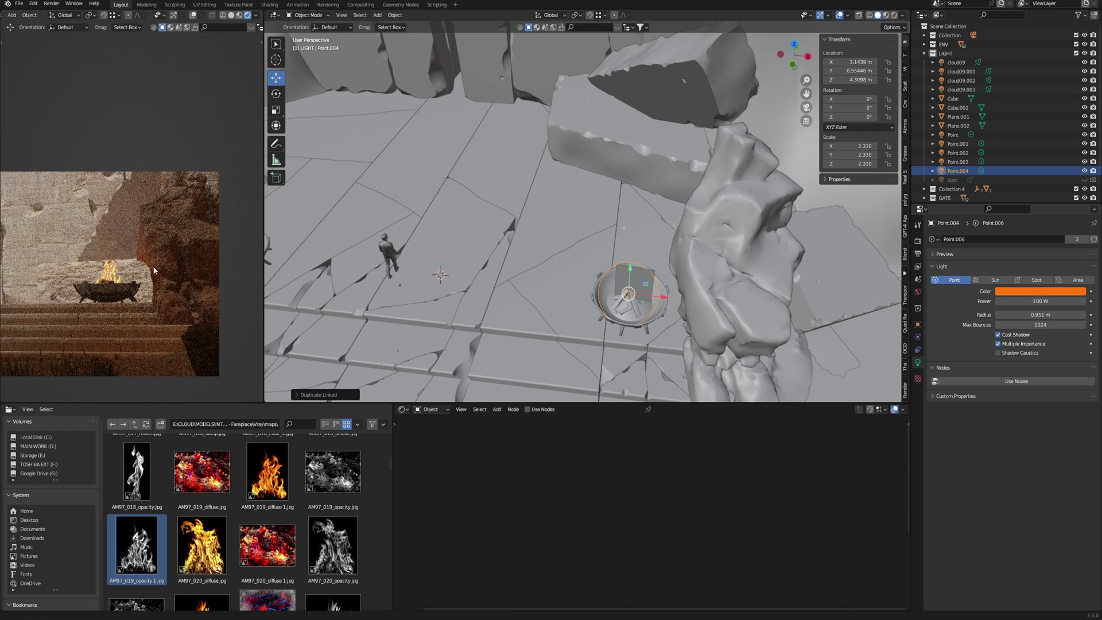
pyautogui.scroll(1, 149, 269)
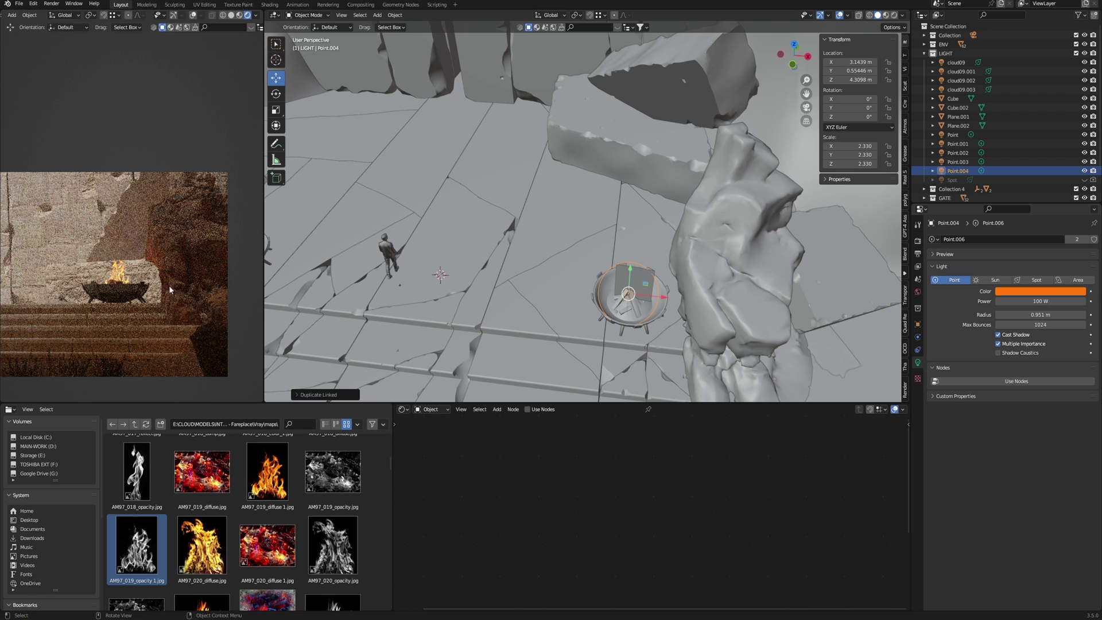
pyautogui.click(1040, 291)
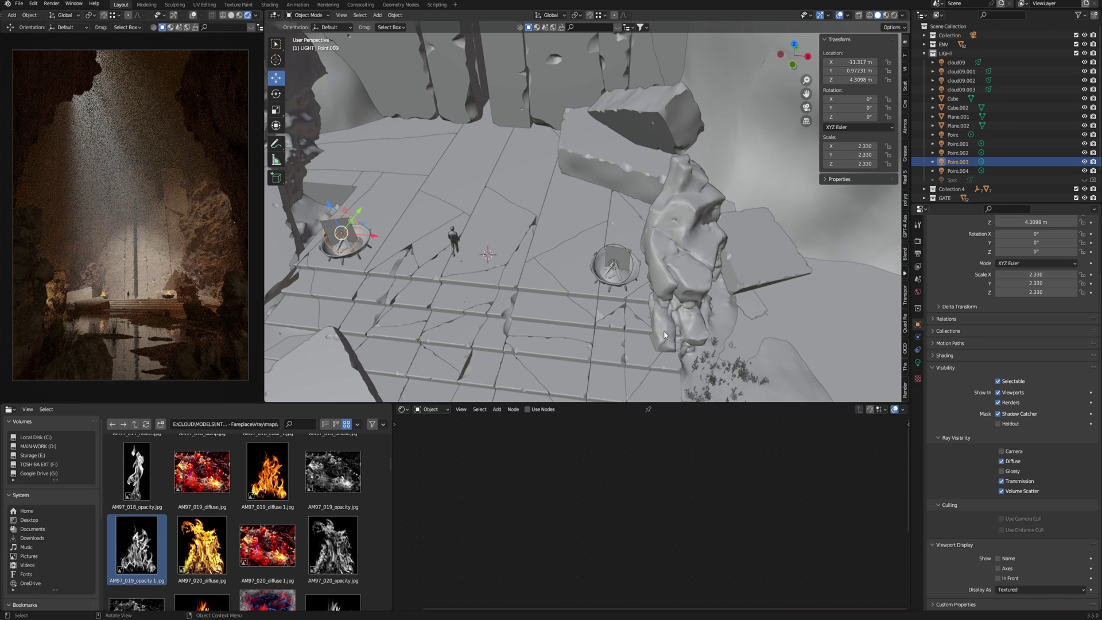
# Step: Switch the 3D viewport to the Compositor and insert an RGB Curves node between Render Layers and Composite
pyautogui.click(274, 15)
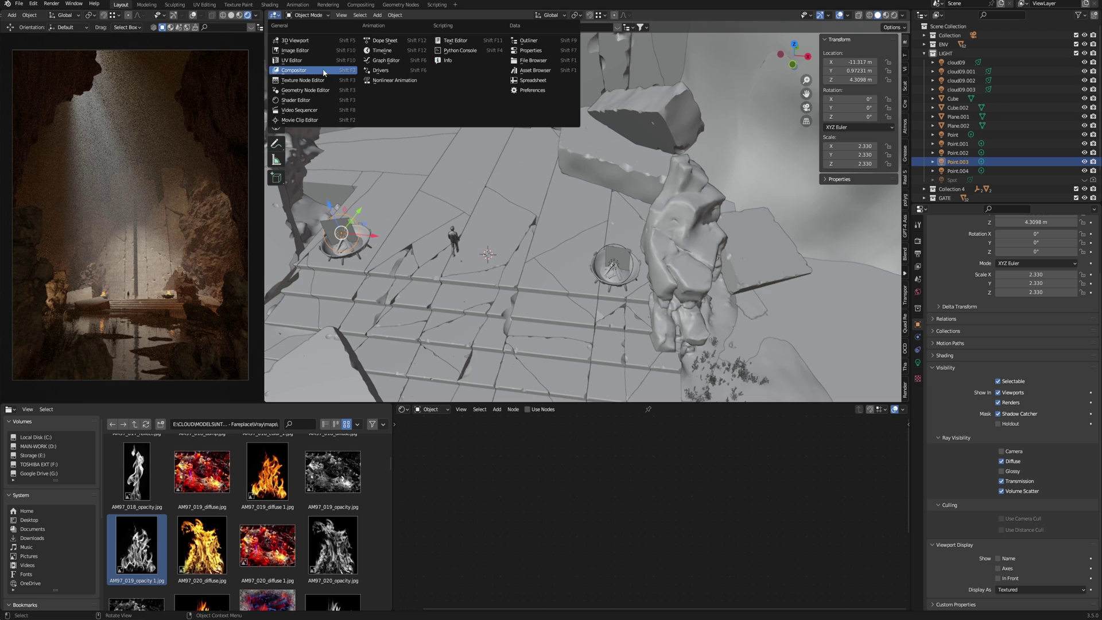
pyautogui.click(304, 71)
pyautogui.hotkey('shift', 'a')
pyautogui.write('cu')
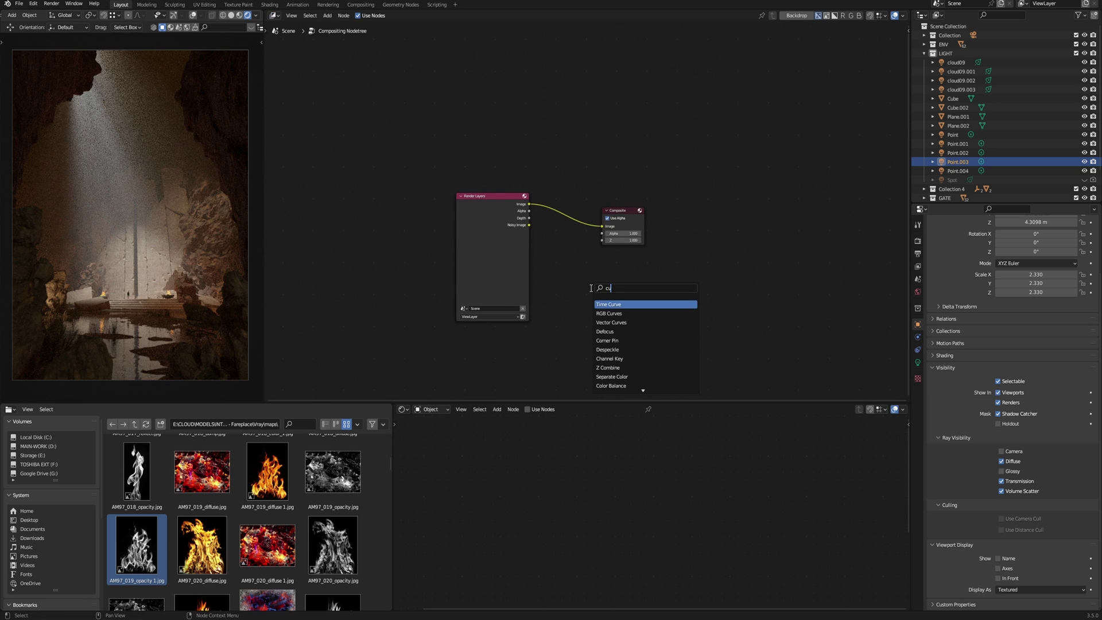
pyautogui.click(609, 314)
pyautogui.click(583, 253)
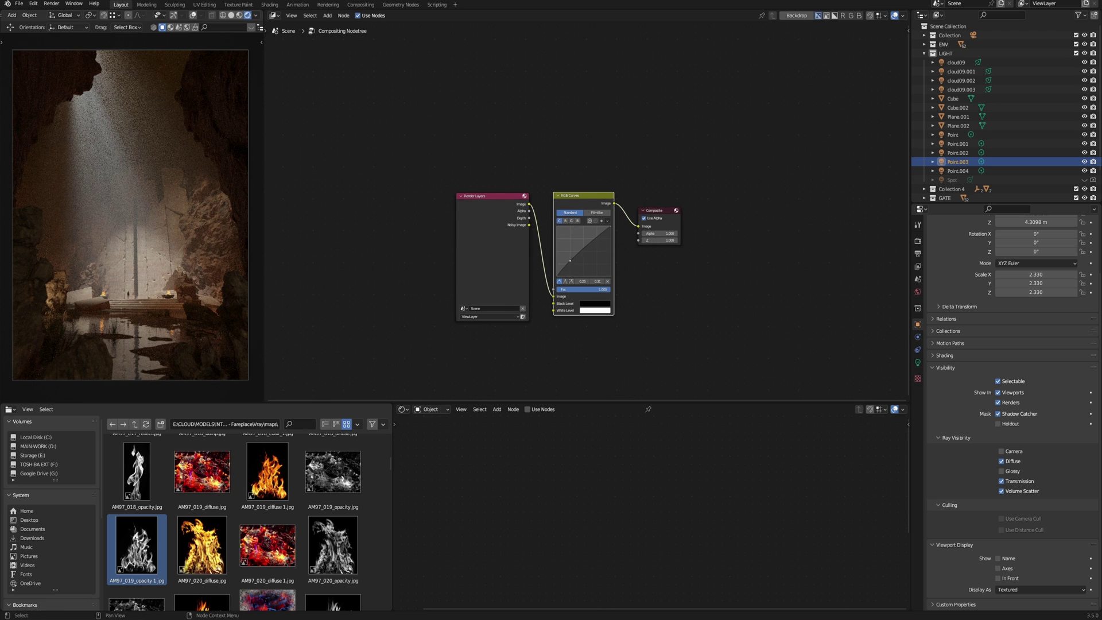
# Step: Shape the RGB curve into a gentle S by lowering a shadow point and raising a highlight point
pyautogui.moveTo(568, 263); pyautogui.dragTo(570, 266)
pyautogui.click(256, 16)
pyautogui.click(254, 123)
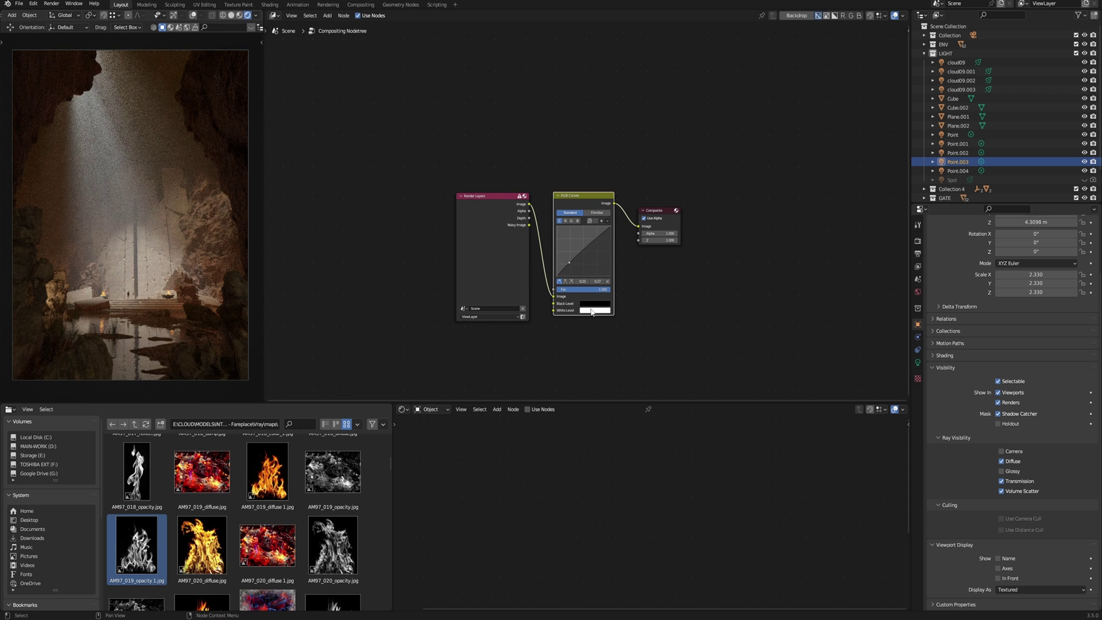
pyautogui.moveTo(567, 261); pyautogui.dragTo(595, 235)
pyautogui.scroll(-1, 639, 277)
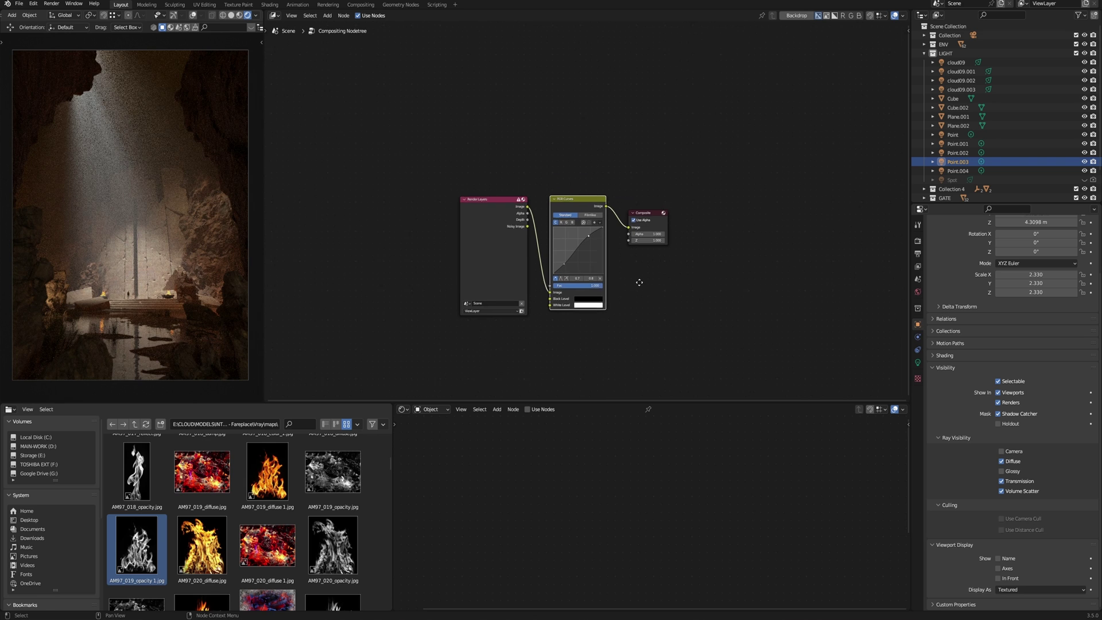
pyautogui.moveTo(664, 288); pyautogui.dragTo(621, 291, button='middle')
pyautogui.click(622, 292)
pyautogui.hotkey('shift', 'a')
pyautogui.click(621, 292)
pyautogui.write('colo')
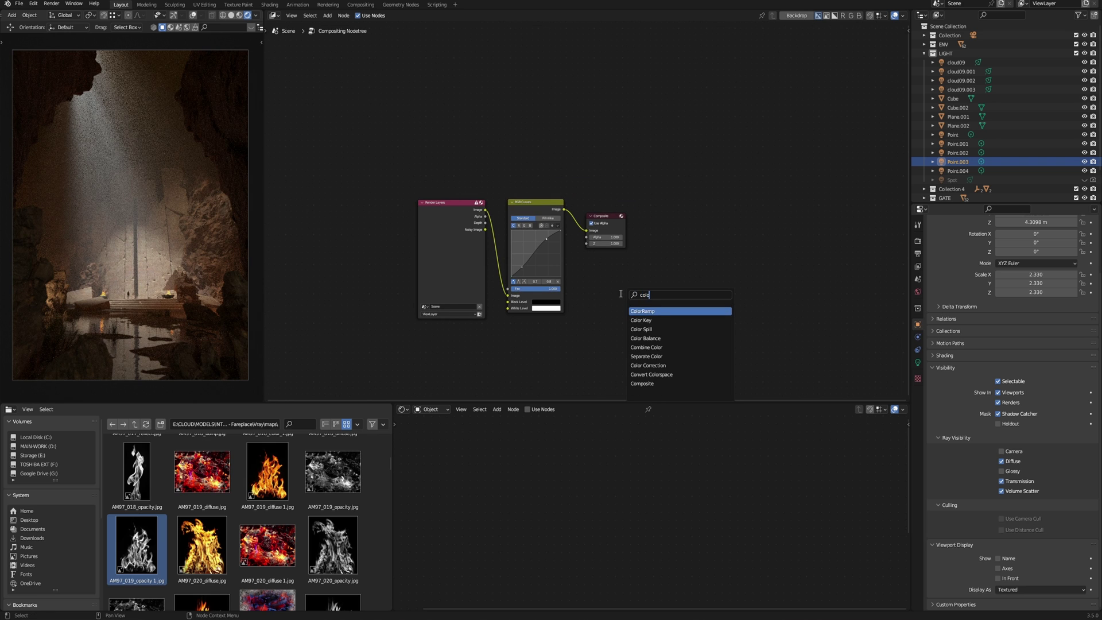
pyautogui.click(637, 329)
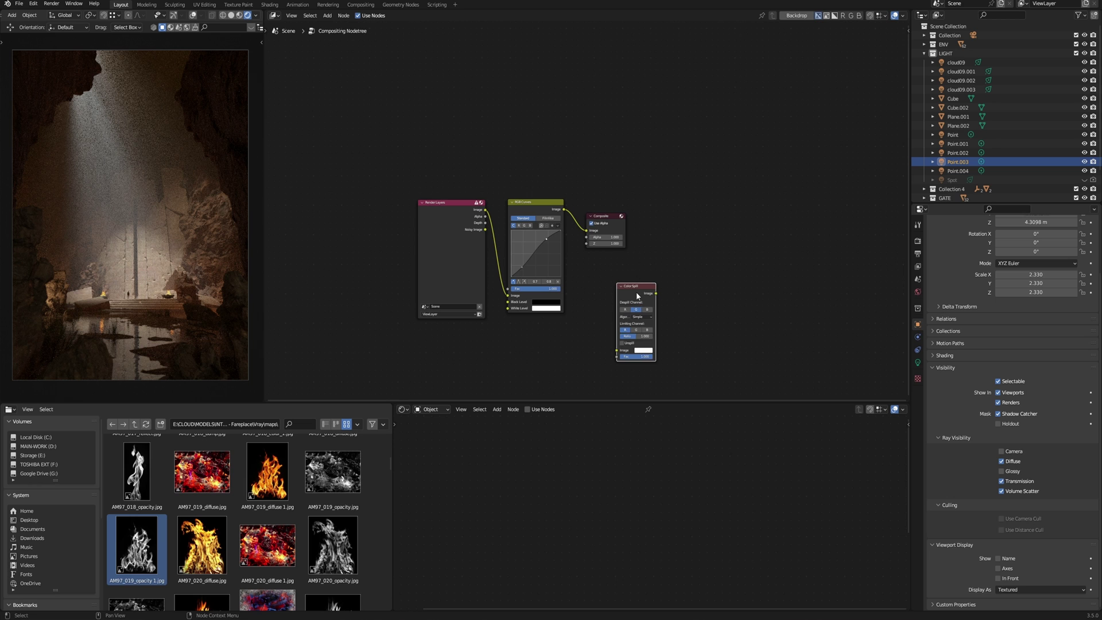
pyautogui.hotkey('ctrl', 'z')
# Step: Insert a Color Balance node between RGB Curves and Composite, and space the Composite node further away
pyautogui.hotkey('shift', 'a')
pyautogui.write('colo')
pyautogui.press('Down')
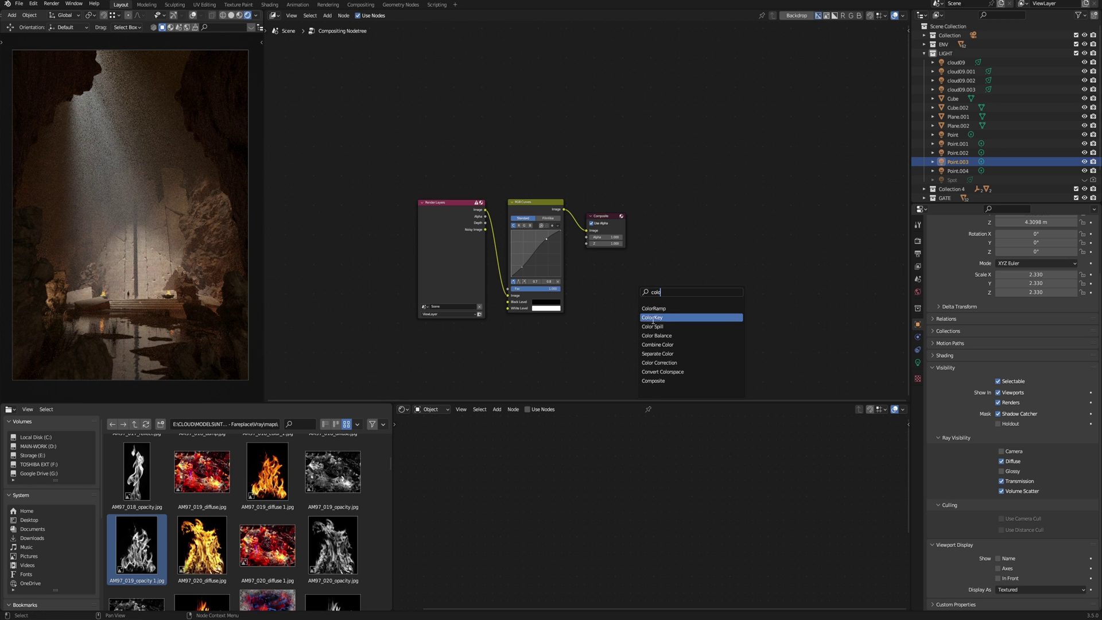
pyautogui.press('Down')
pyautogui.press('Down')
pyautogui.press('Return')
pyautogui.click(620, 272)
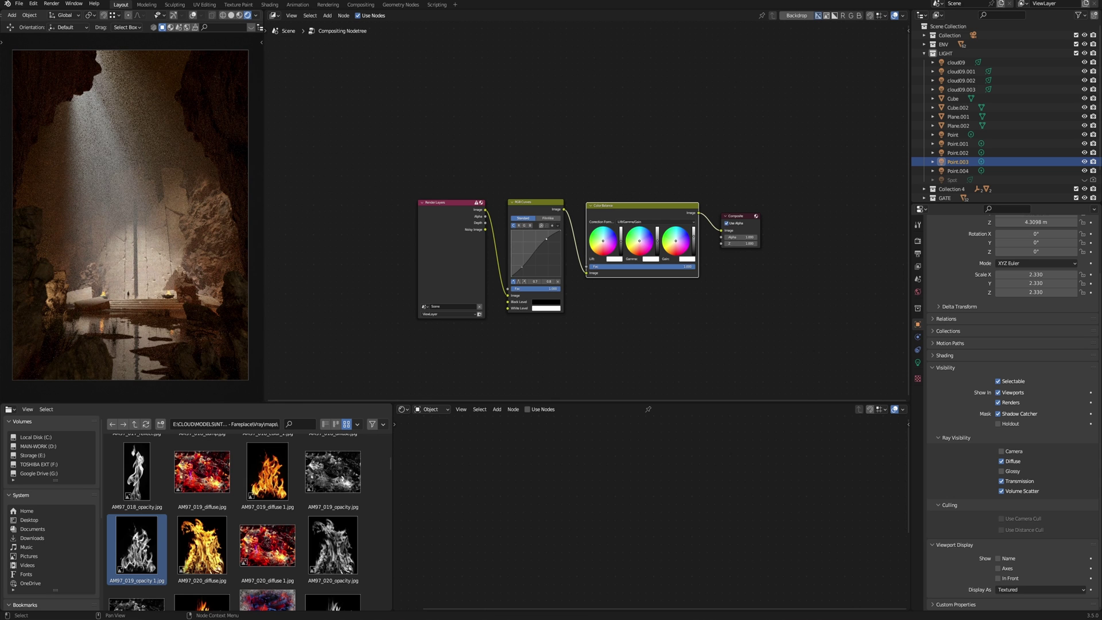
pyautogui.moveTo(725, 219); pyautogui.dragTo(750, 218)
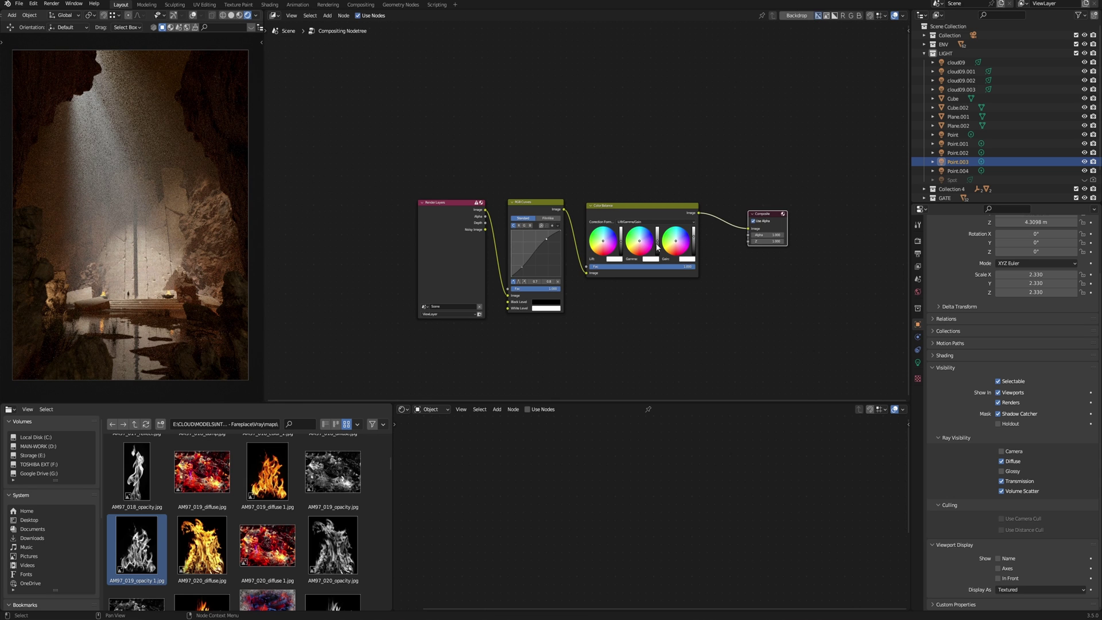
pyautogui.scroll(2, 756, 213)
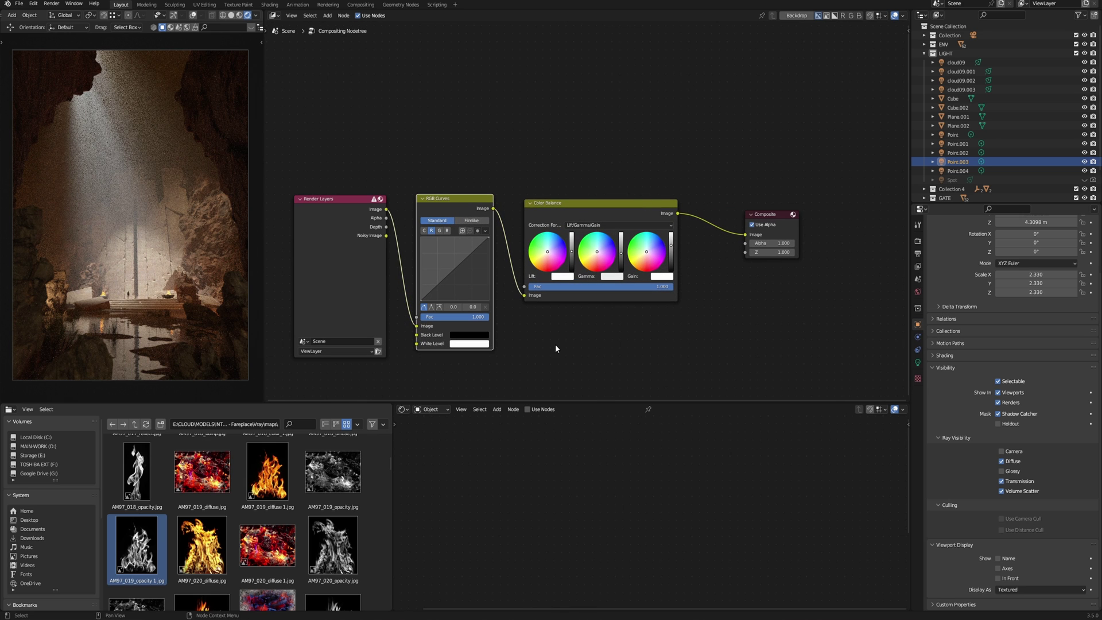
# Step: Return the compositor area to the 3D viewport and show the light settings of the right fire bowl's point light
pyautogui.click(276, 16)
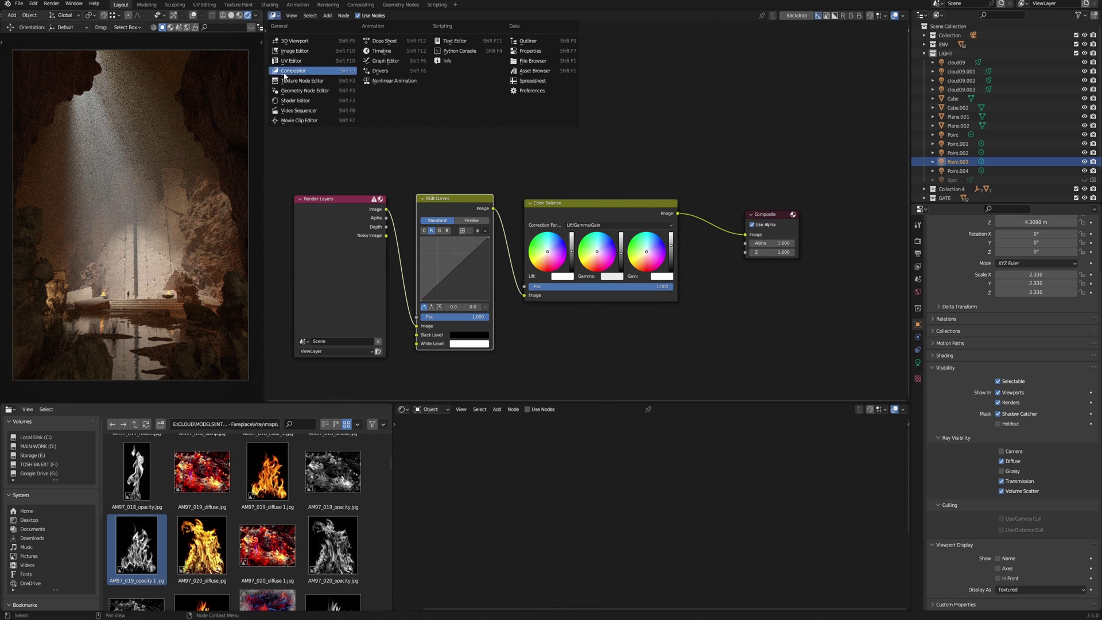
pyautogui.click(298, 44)
pyautogui.click(614, 264)
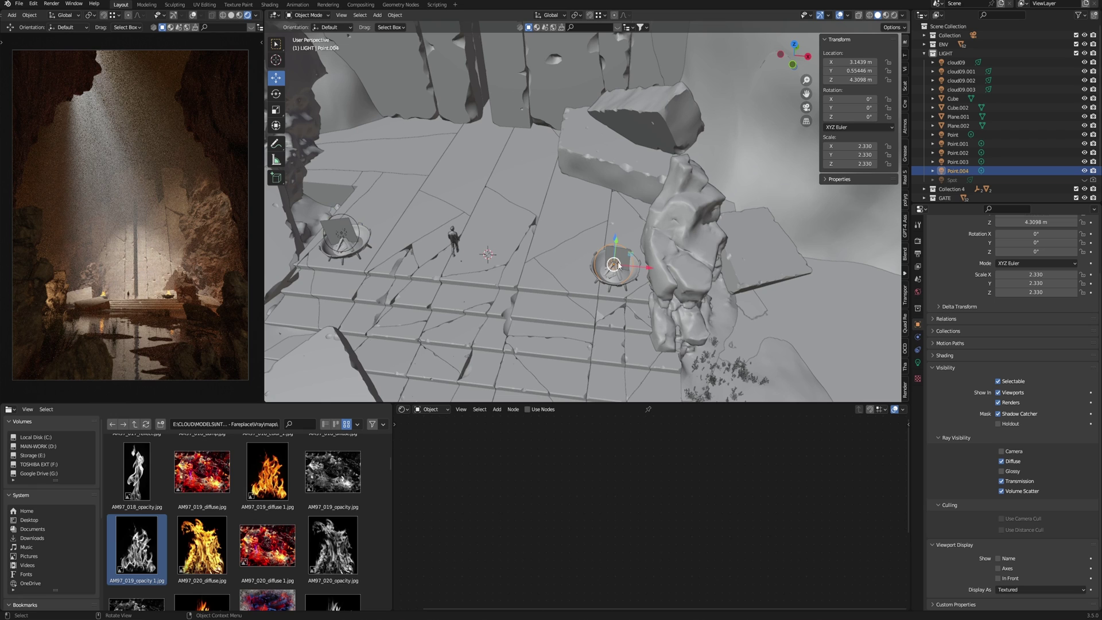
pyautogui.click(918, 362)
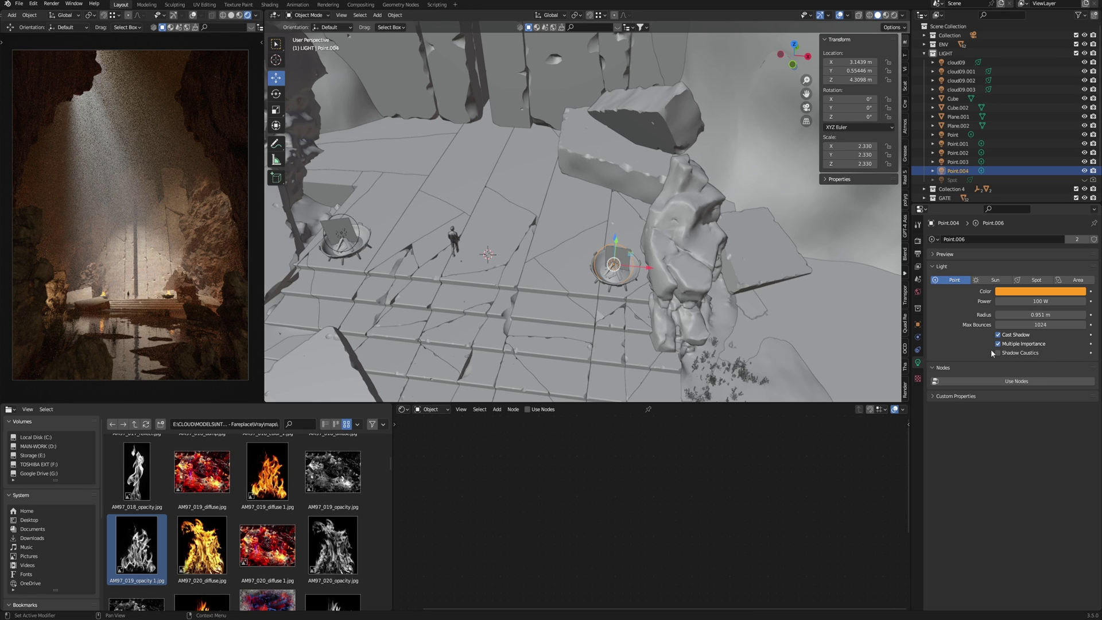
# Step: Enable nodes on the bowl's point light and feed a Blackbody node into the Emission color
pyautogui.click(533, 410)
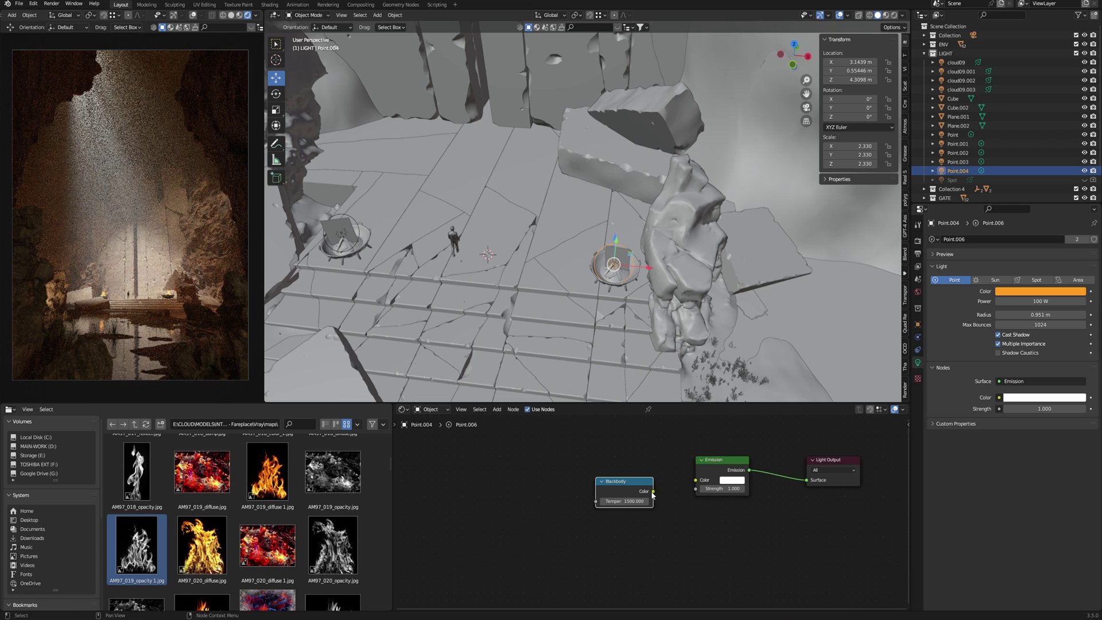
pyautogui.moveTo(653, 491); pyautogui.dragTo(696, 480)
pyautogui.moveTo(624, 490); pyautogui.dragTo(619, 479)
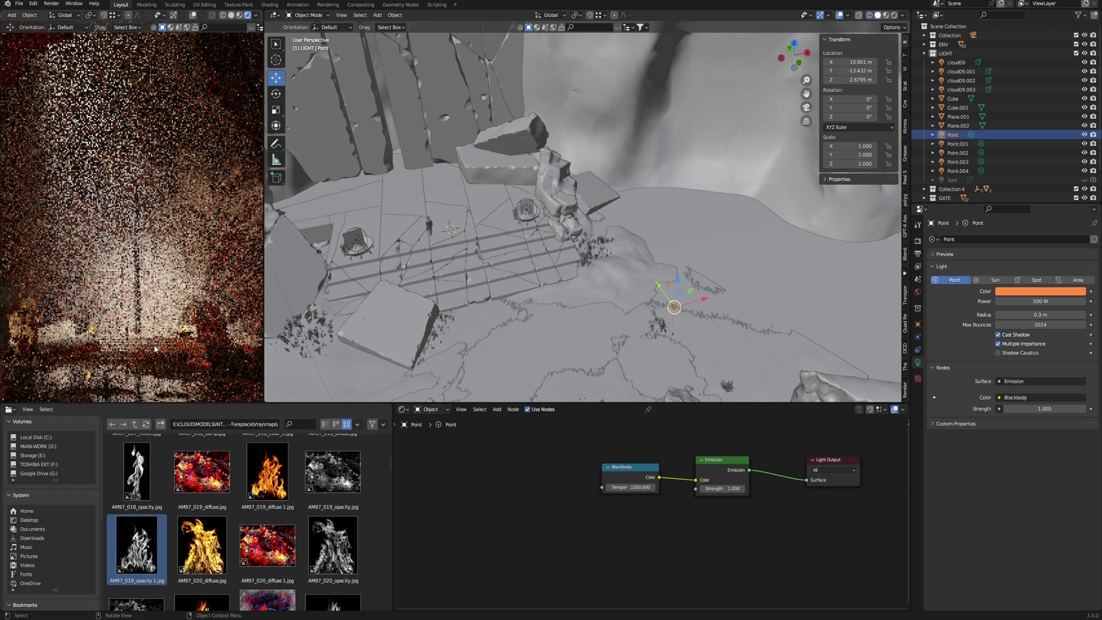
# Step: Set the power of the point light on the rocky ground right of the stairs to 200 W
pyautogui.click(654, 487)
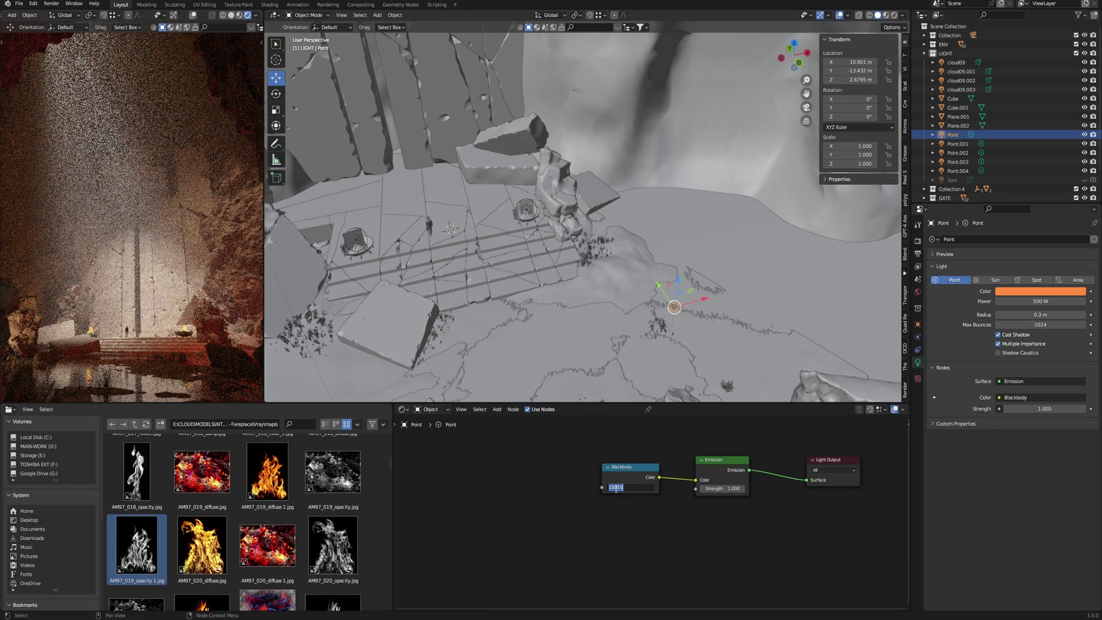
pyautogui.press('Return')
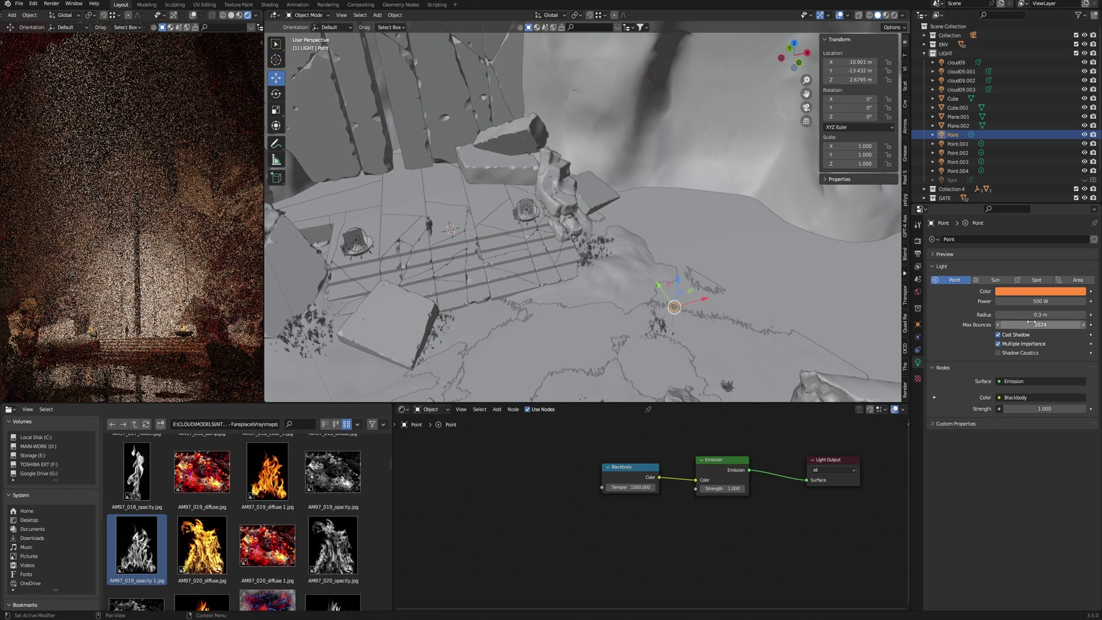
pyautogui.click(1025, 302)
pyautogui.write('20')
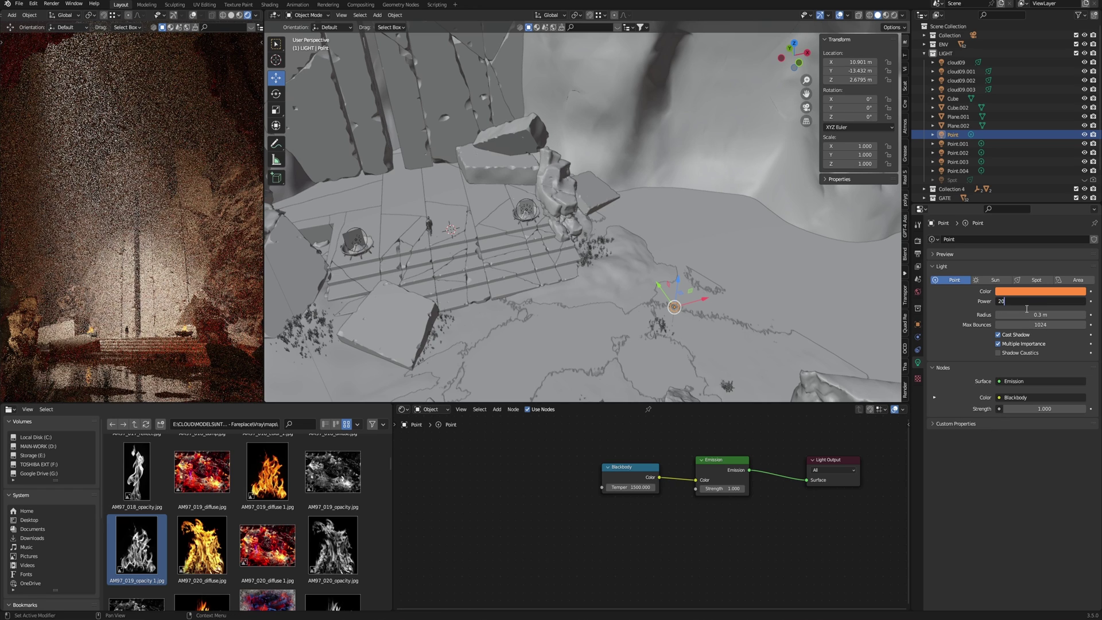
pyautogui.press('Return')
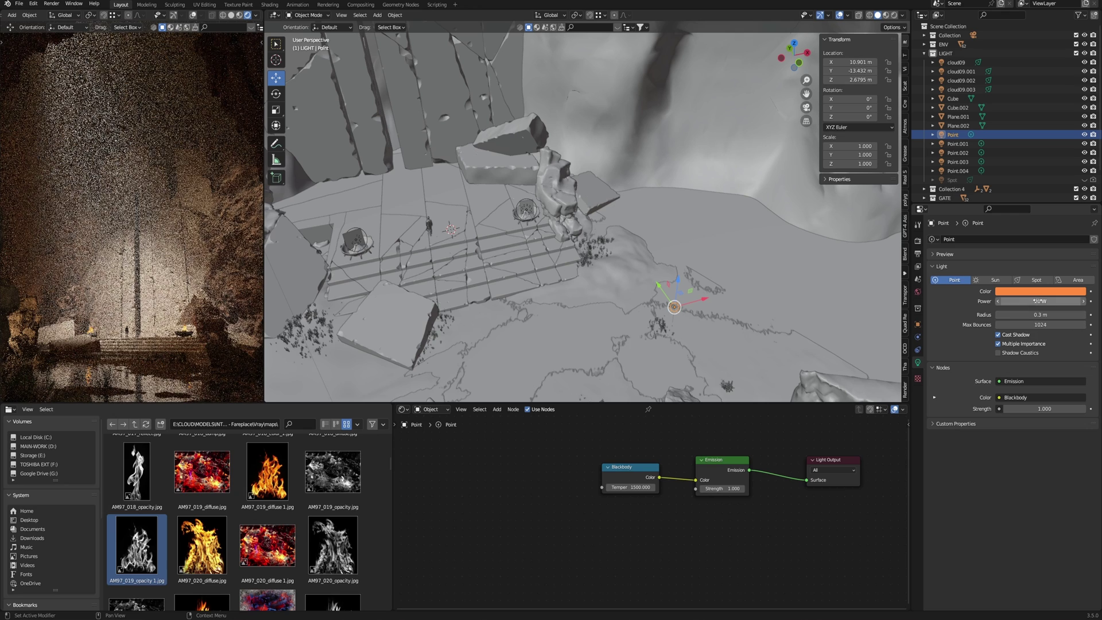
pyautogui.click(1041, 301)
pyautogui.write('200')
pyautogui.press('Return')
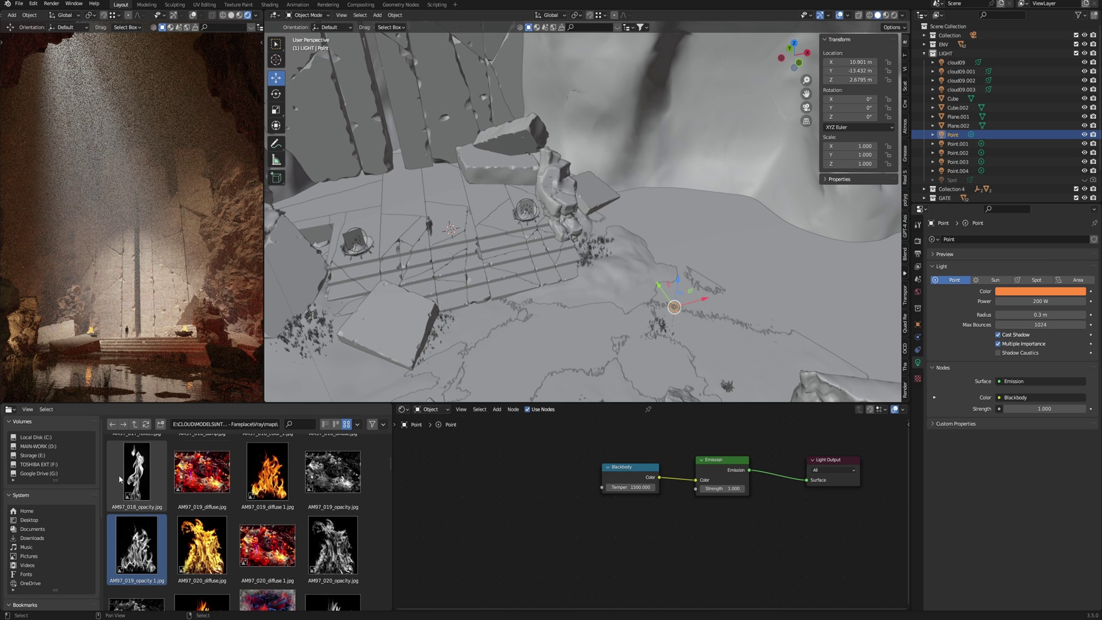
pyautogui.scroll(-2, 139, 254)
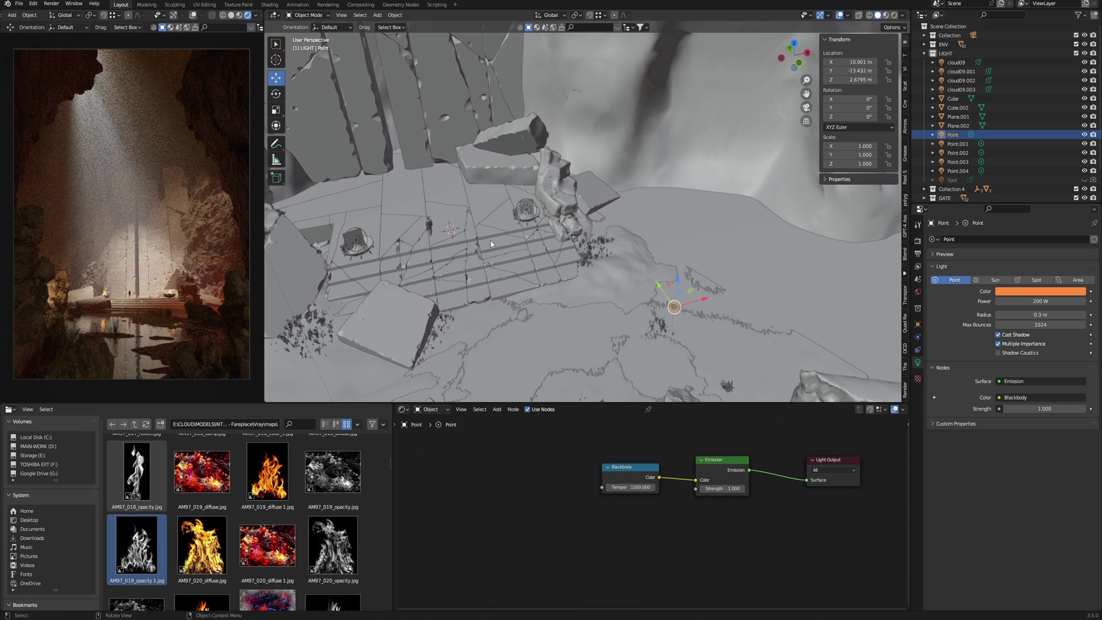
# Step: Rotate the new area light by -90 degrees in the front view
pyautogui.scroll(-5, 517, 264)
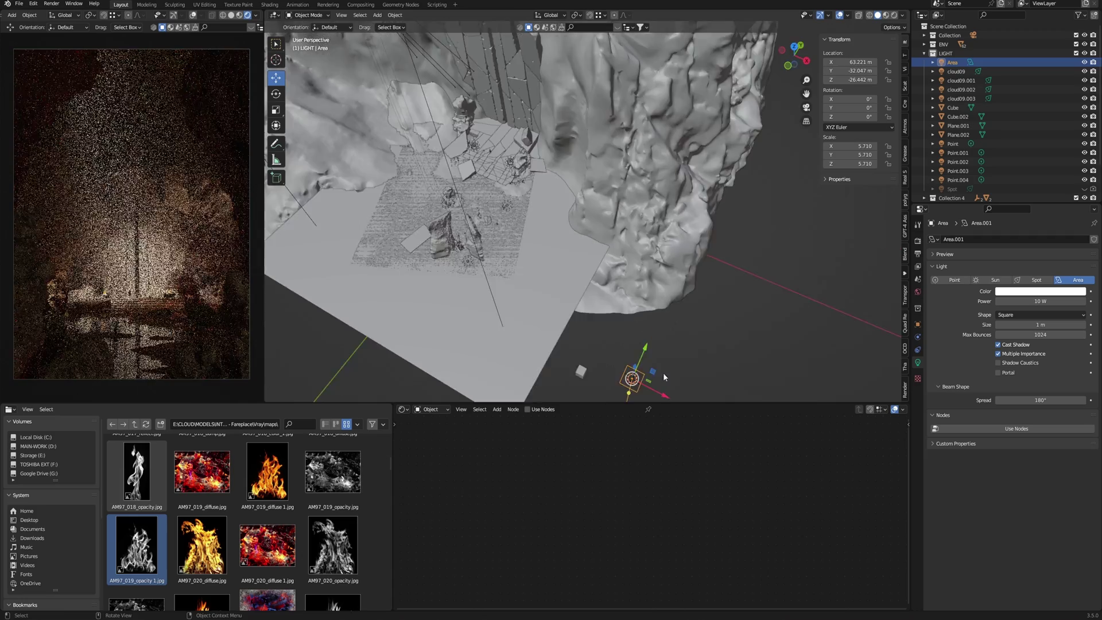
pyautogui.press('KP_1')
pyautogui.scroll(3, 583, 267)
pyautogui.write('r90-')
pyautogui.press('Return')
# Step: Rotate the area light about the Z axis to angle it toward the cave wall
pyautogui.moveTo(528, 187); pyautogui.dragTo(563, 267, button='middle')
pyautogui.press('r')
pyautogui.press('z')
pyautogui.click(495, 138)
# Step: Switch the transform orientation to Local and nudge the area light along its own axes near the foreground rock pillars
pyautogui.moveTo(494, 139); pyautogui.dragTo(526, 83, button='middle')
pyautogui.click(549, 15)
pyautogui.click(540, 49)
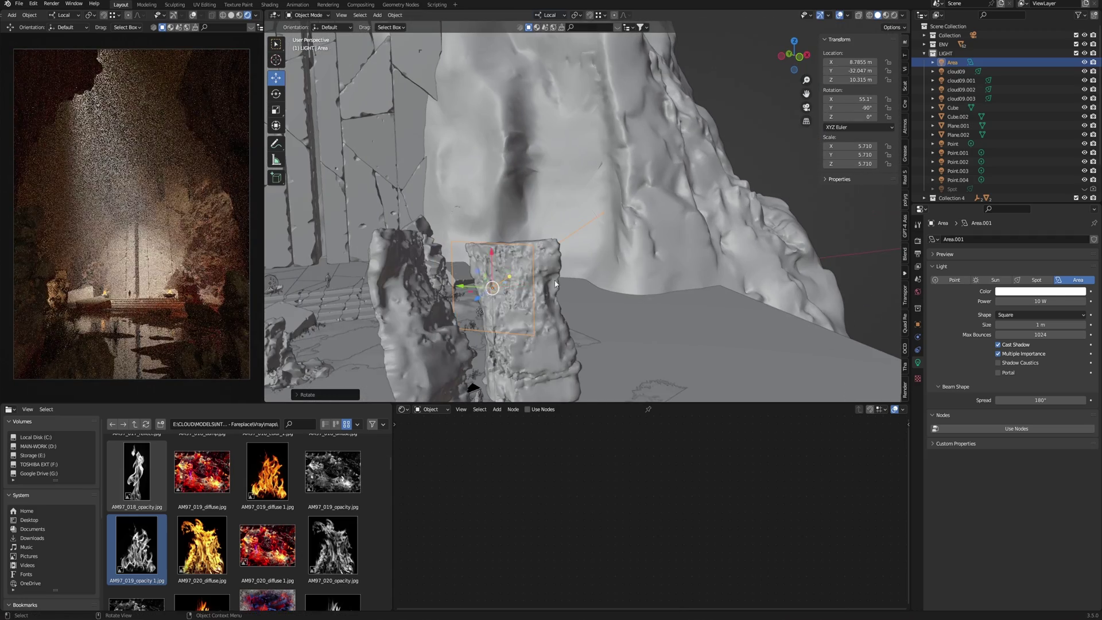
pyautogui.moveTo(461, 284); pyautogui.dragTo(471, 286)
pyautogui.moveTo(502, 252); pyautogui.dragTo(502, 249)
pyautogui.scroll(-2, 701, 274)
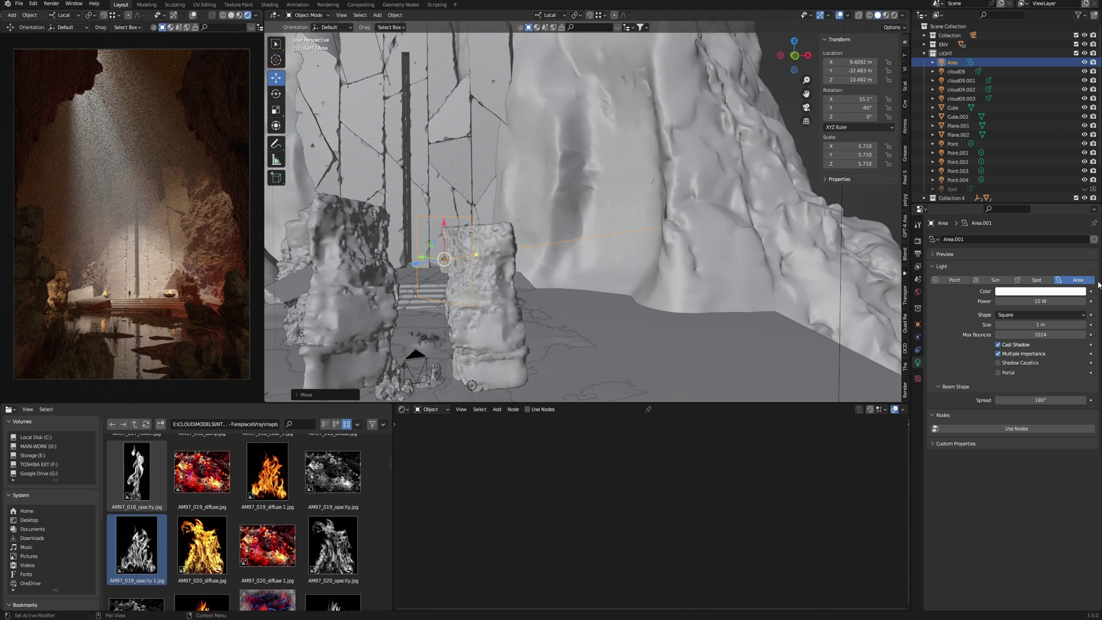
# Step: Set the area light's power to 100 W
pyautogui.click(1045, 297)
pyautogui.write('100')
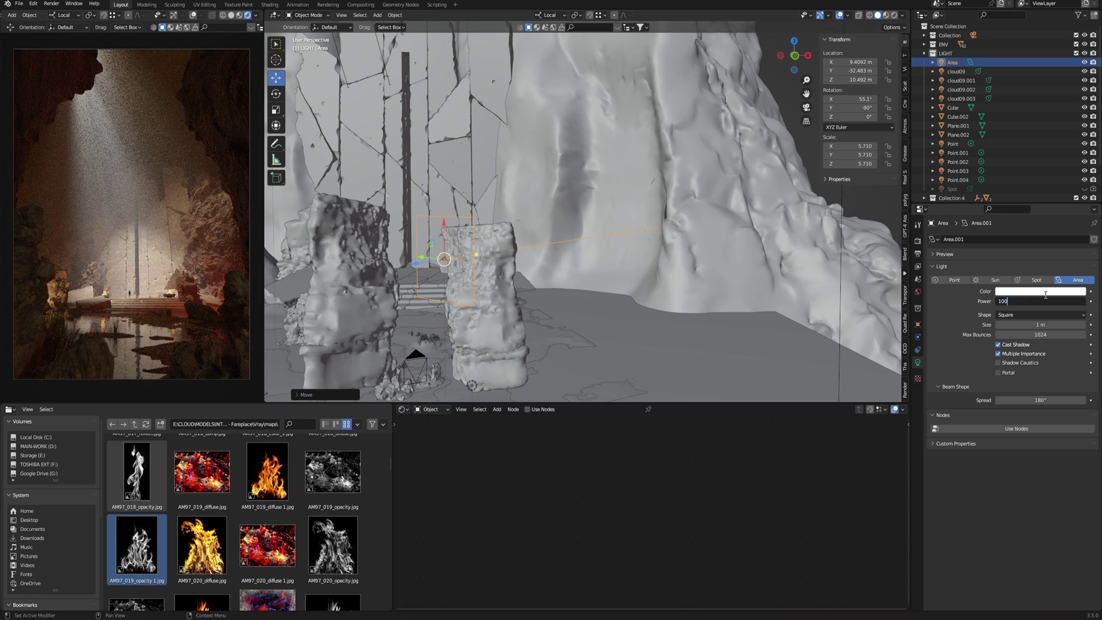
pyautogui.press('Return')
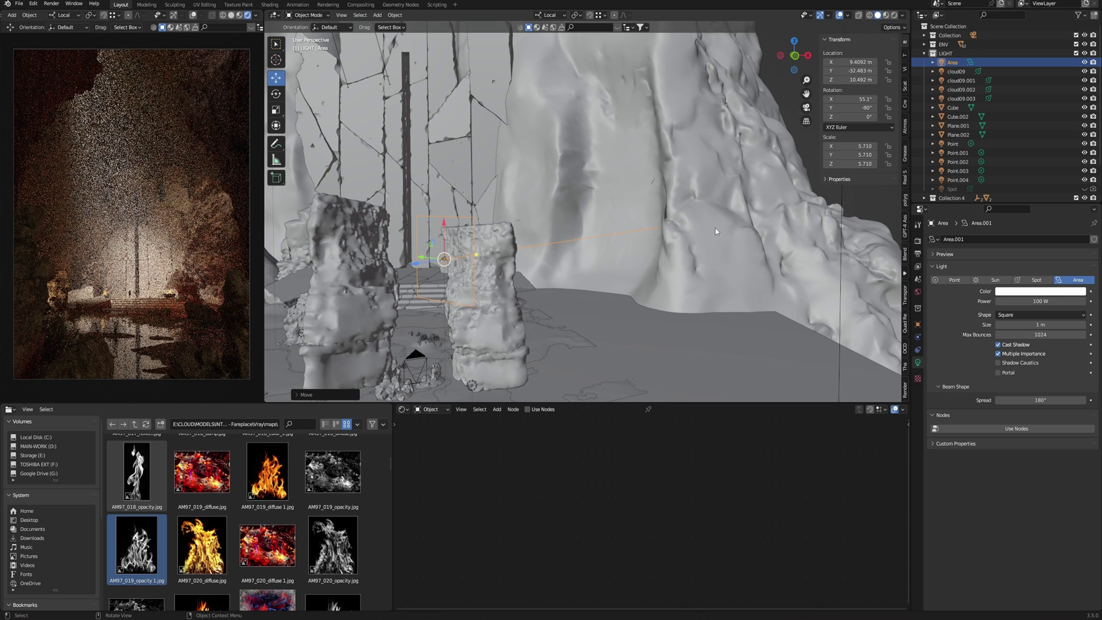